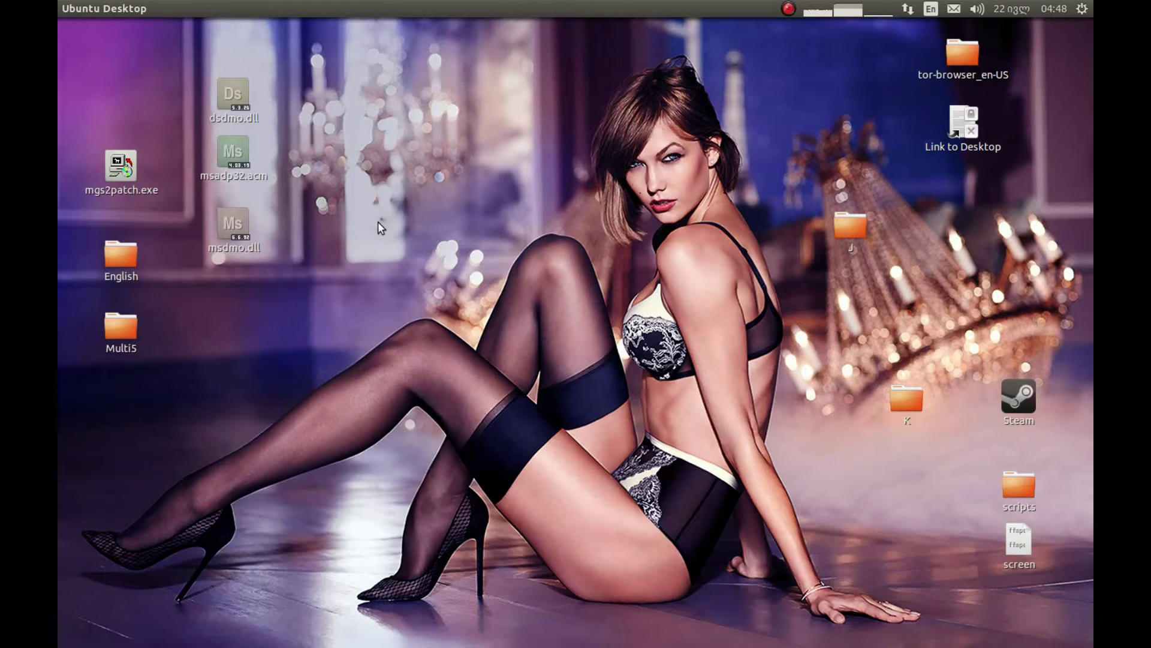
View the Ubuntu package instructions on PlayOnLinux's Downloads page in Chrome, then minimize Chrome
mouse_move(59, 156)
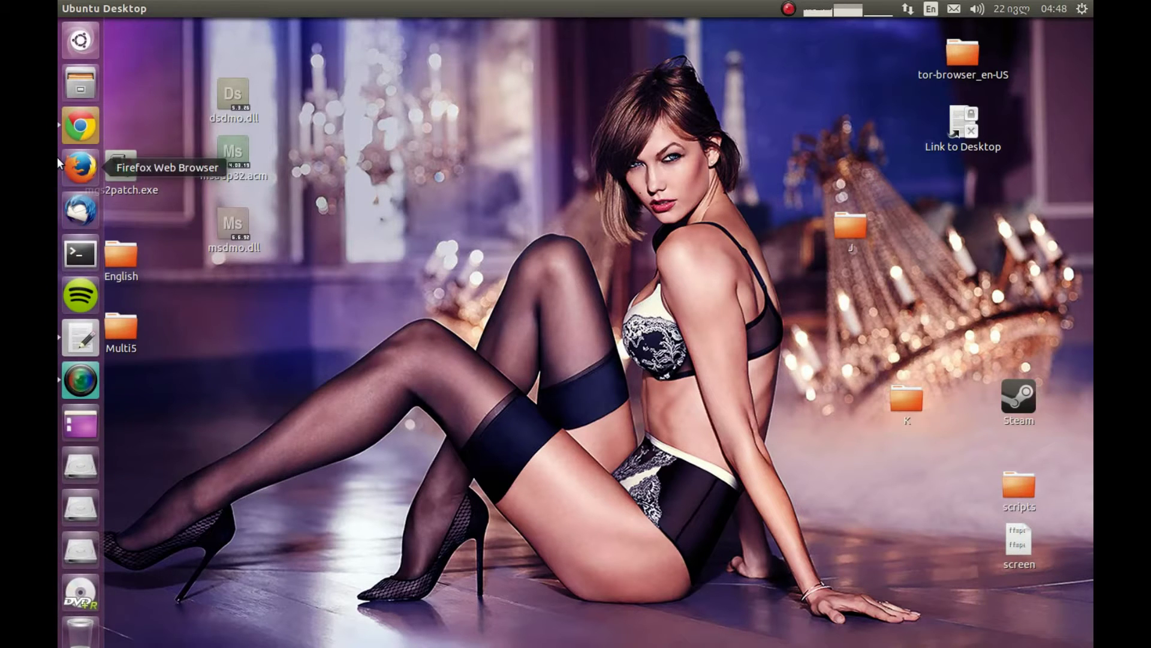
left_click(76, 125)
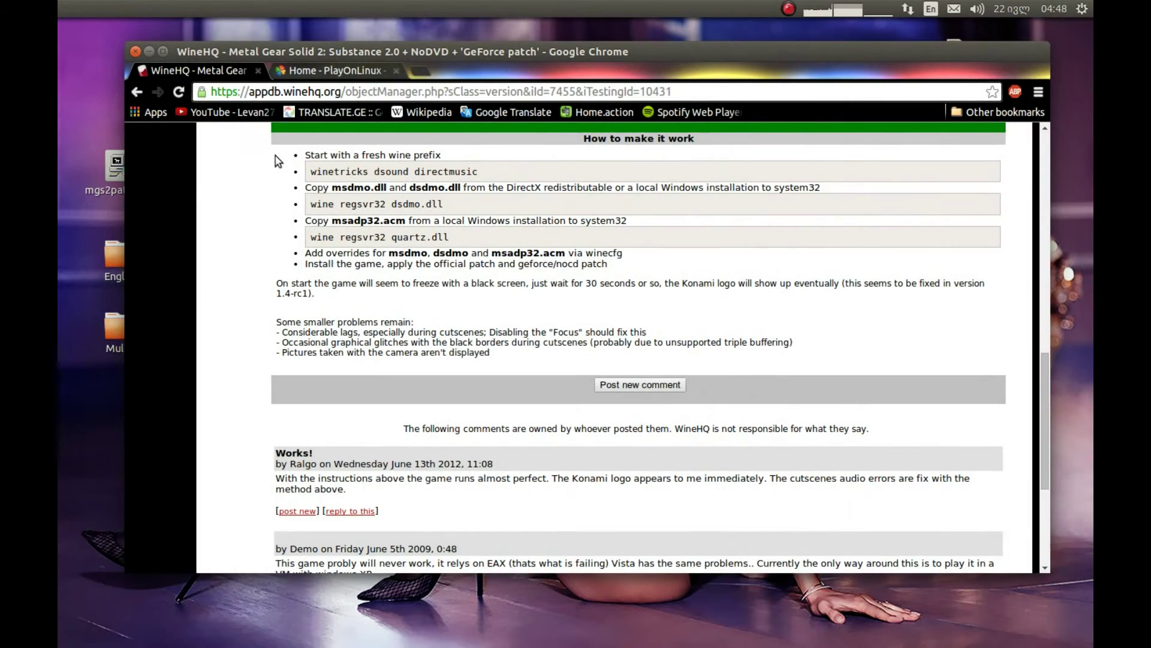
left_click(319, 72)
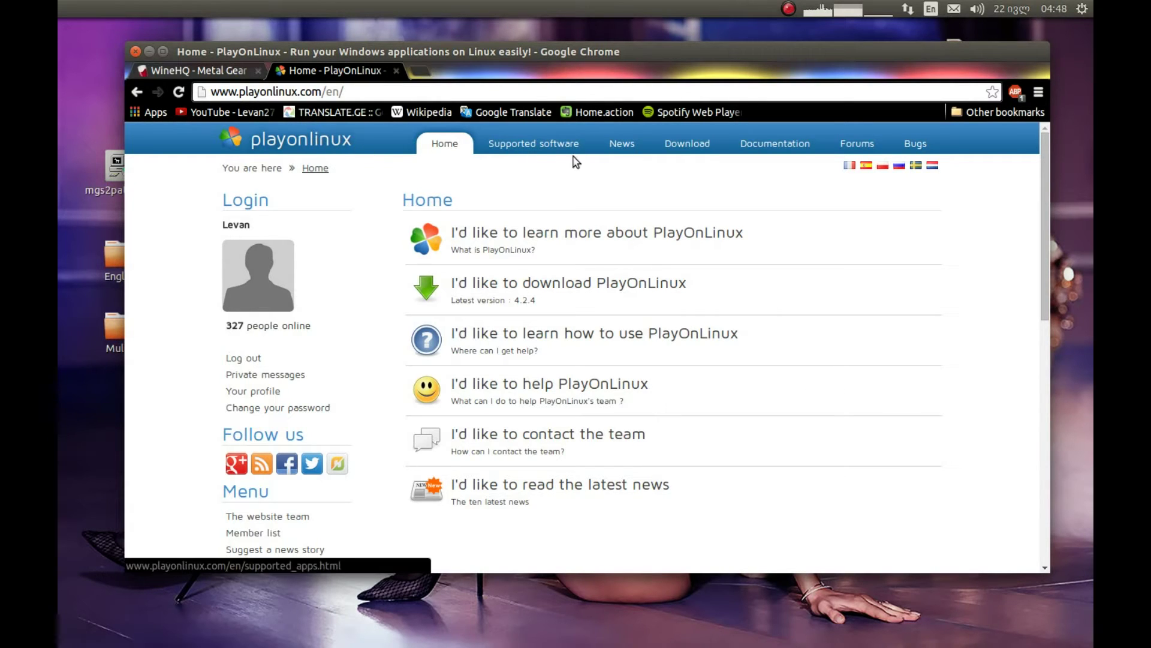
left_click(696, 144)
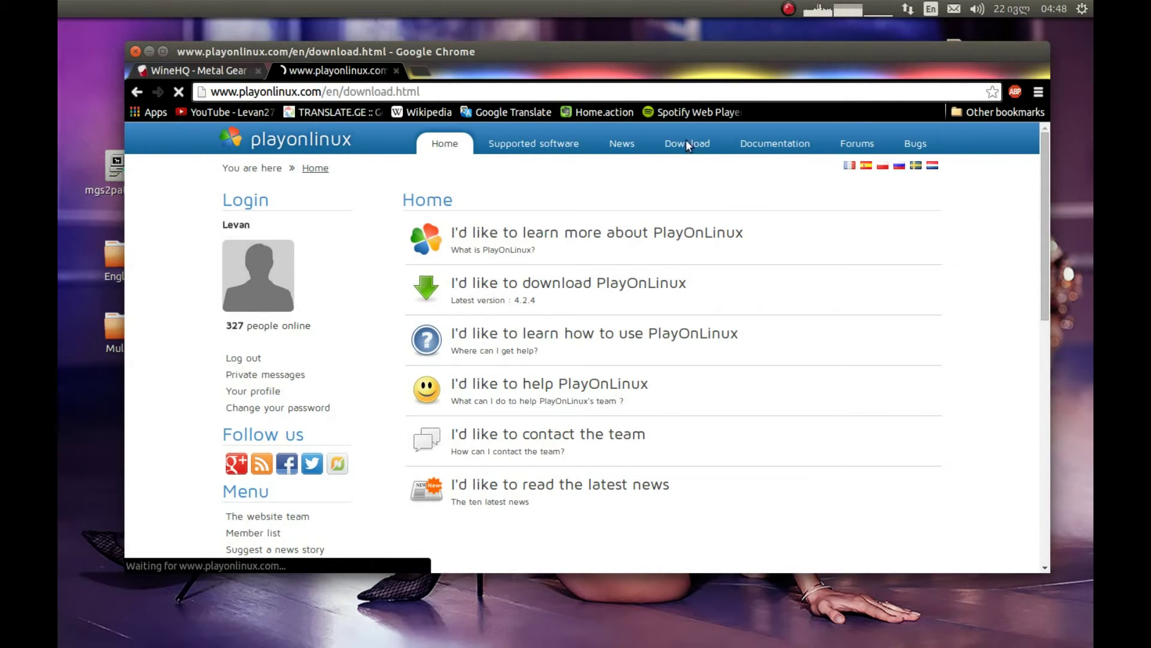
scroll(521, 282, "down", 3)
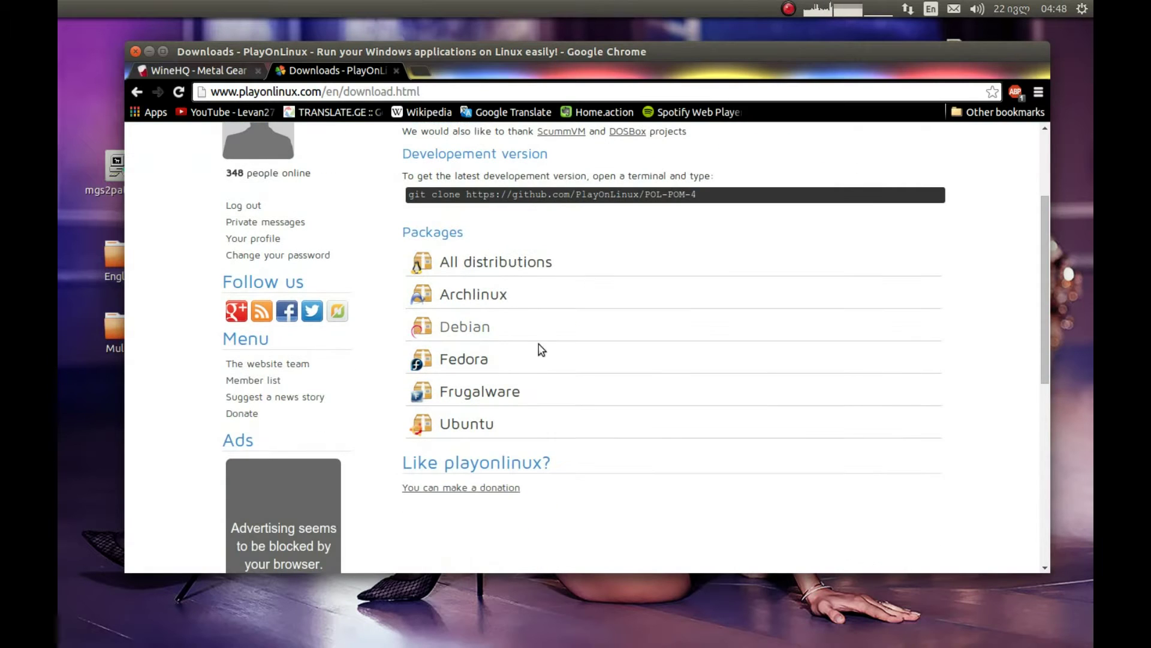
left_click(470, 425)
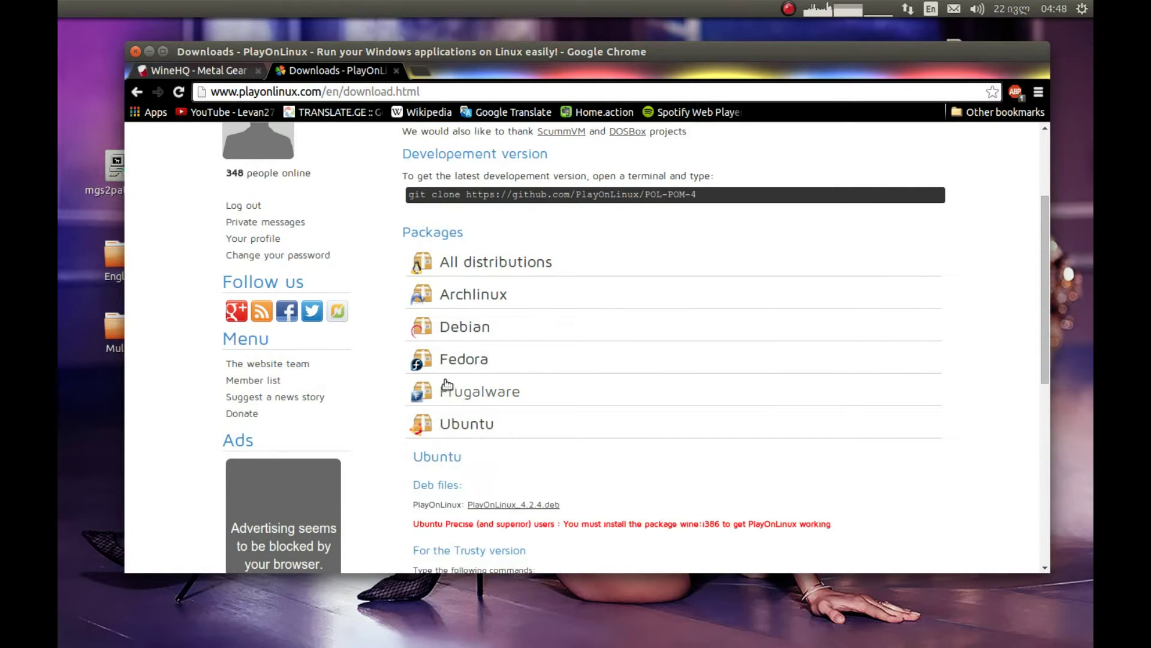
scroll(446, 396, "down", 1)
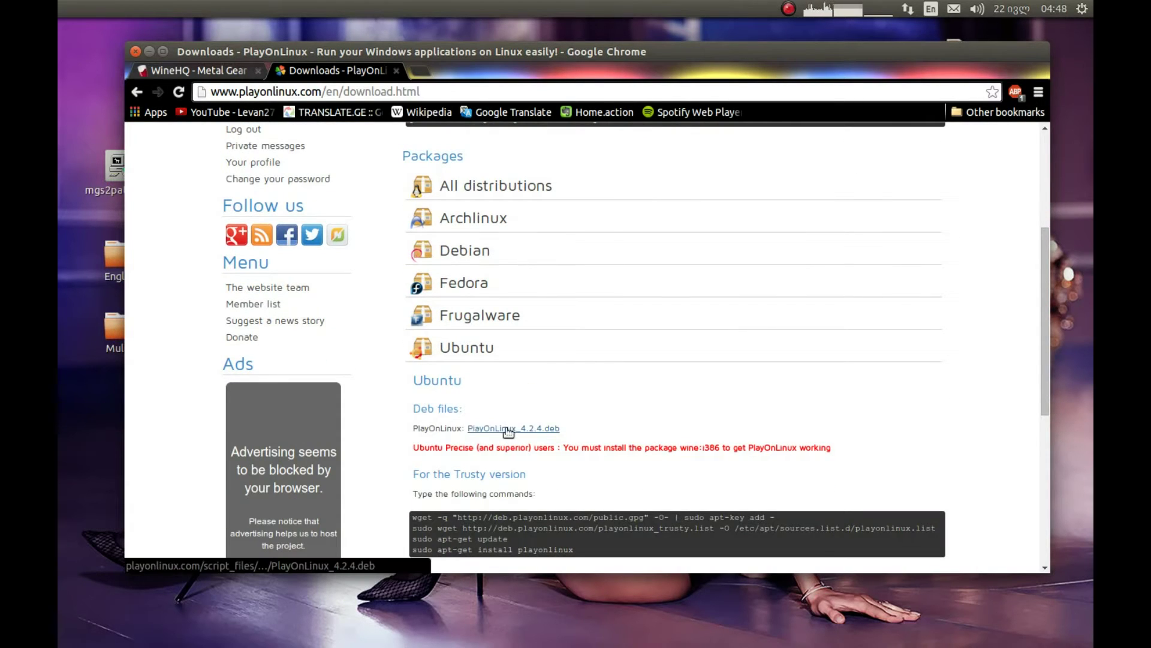
left_click(149, 52)
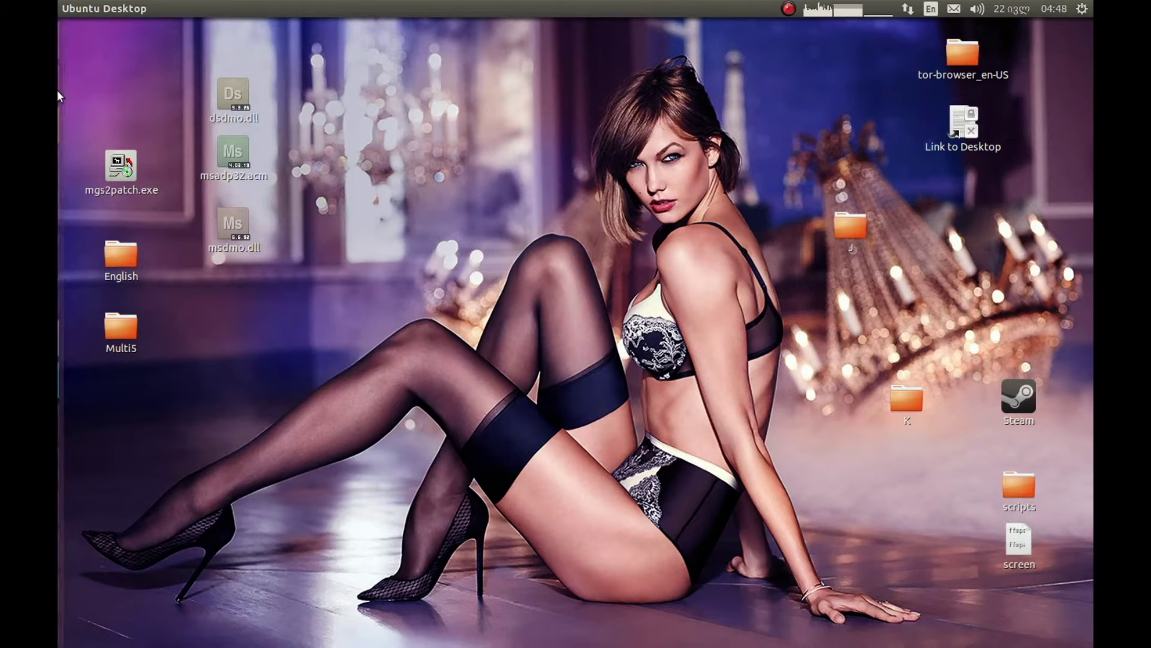
Search the Dash for 'play' and launch PlayOnLinux
mouse_move(59, 66)
left_click(81, 41)
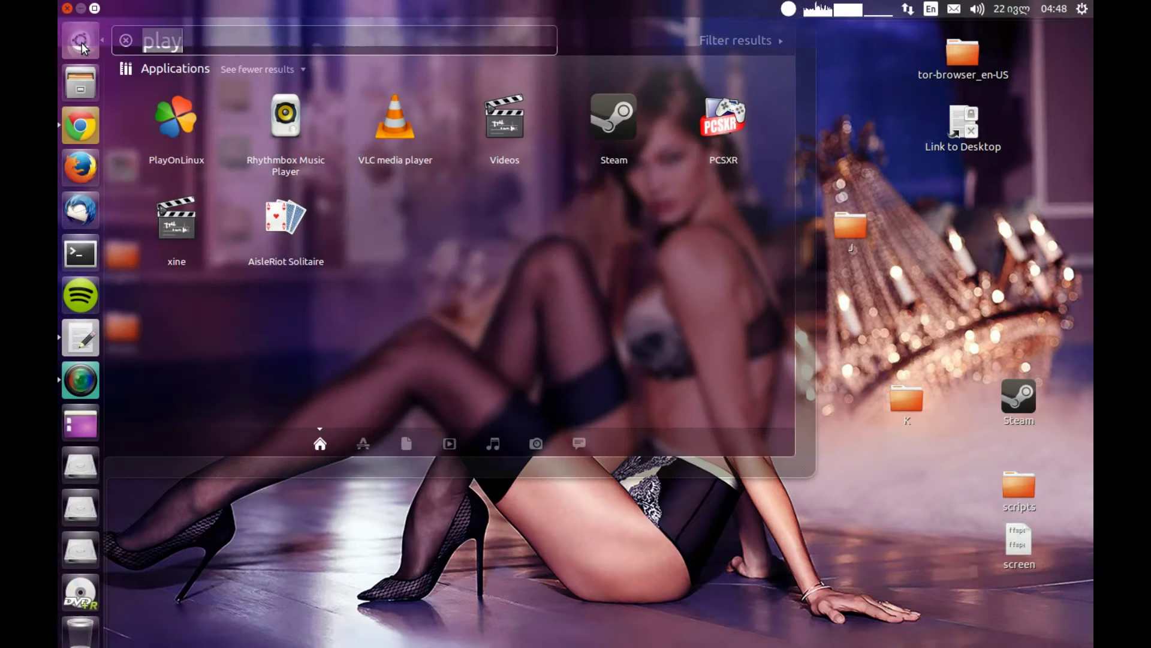
left_click(162, 121)
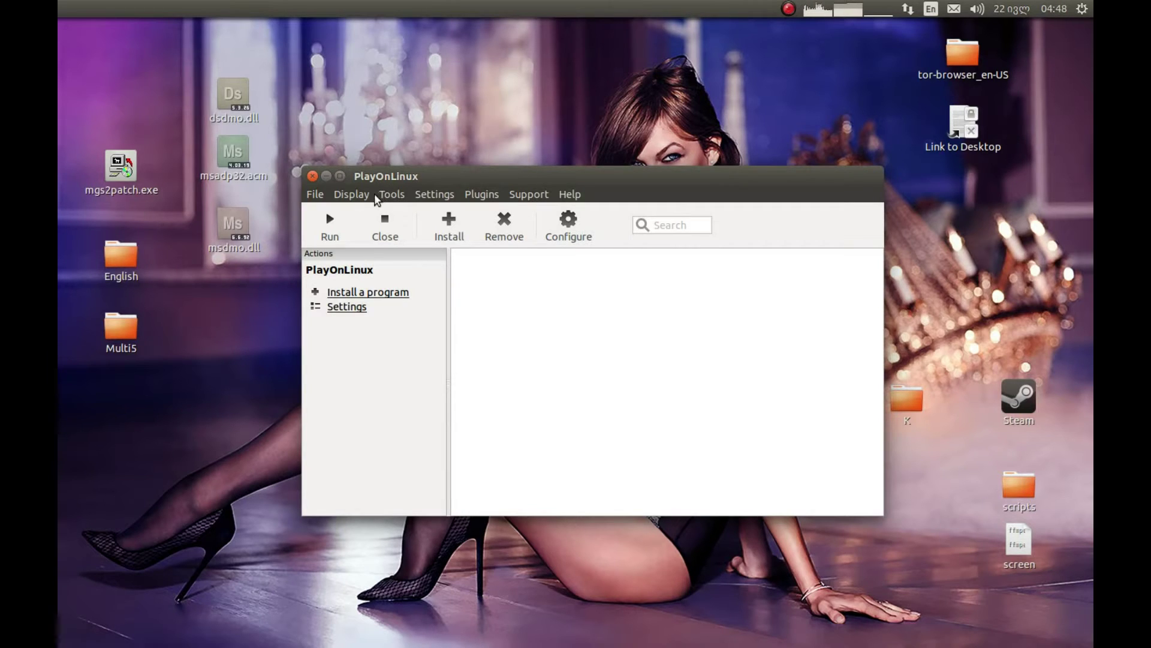
left_click(395, 196)
Select x86 Wine 1.7.22 in the Wine versions manager and start installing it
left_click(405, 214)
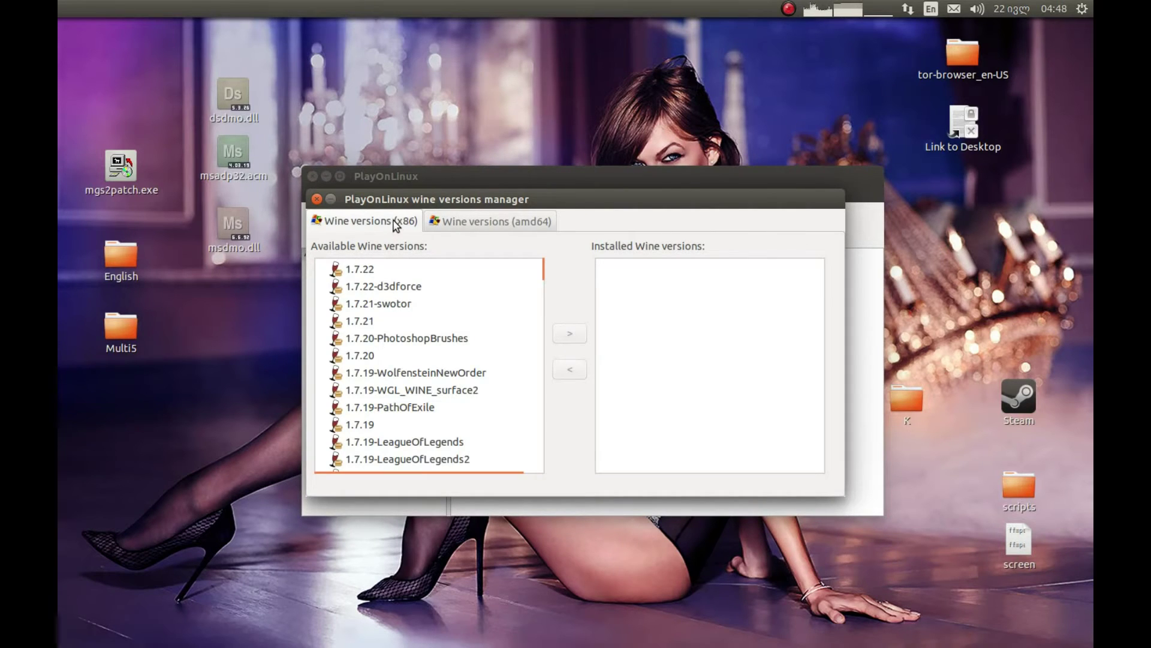
left_click(359, 270)
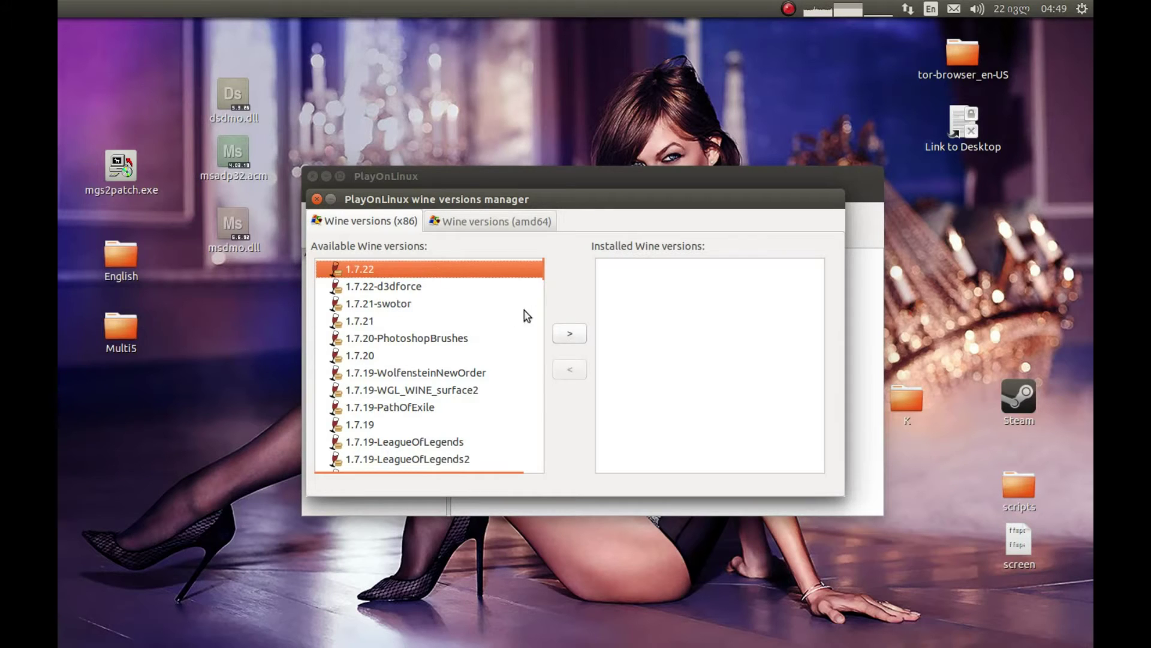
left_click(576, 335)
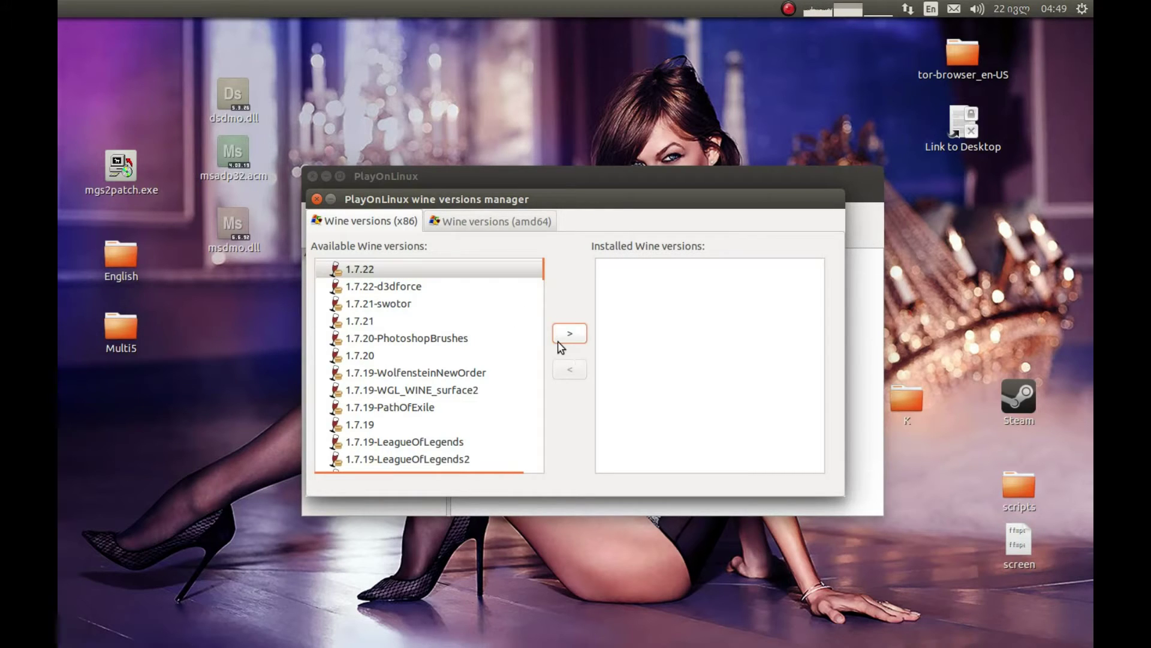
left_click(558, 330)
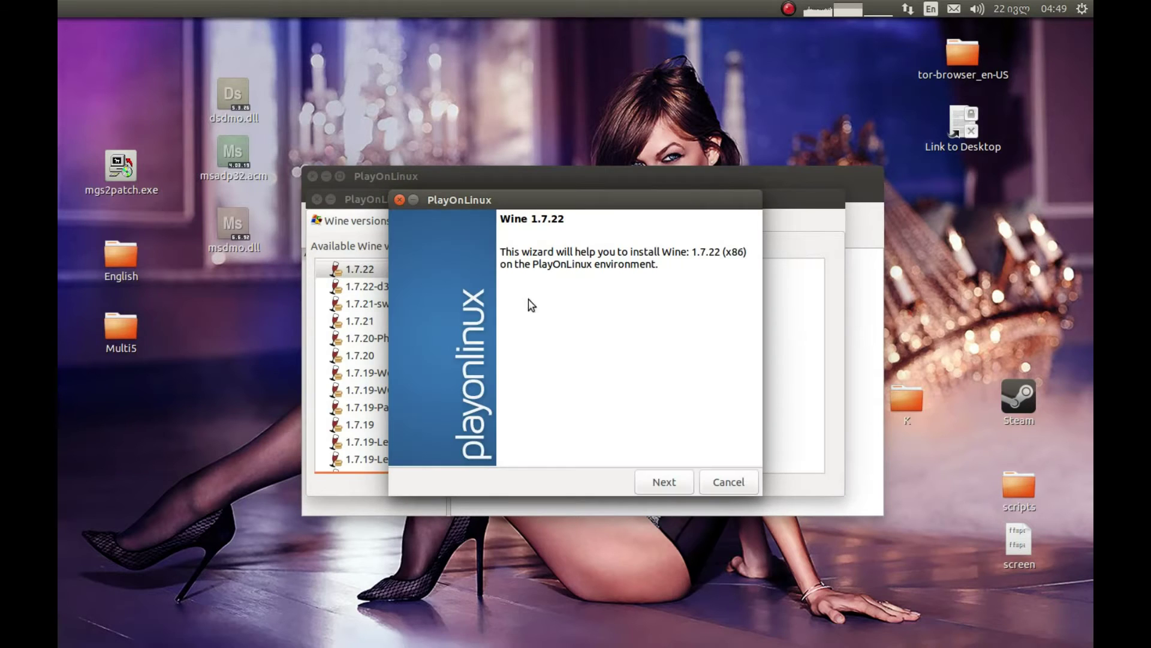
Proceed with the Wine 1.7.22 wizard so it downloads and installs
left_click(679, 480)
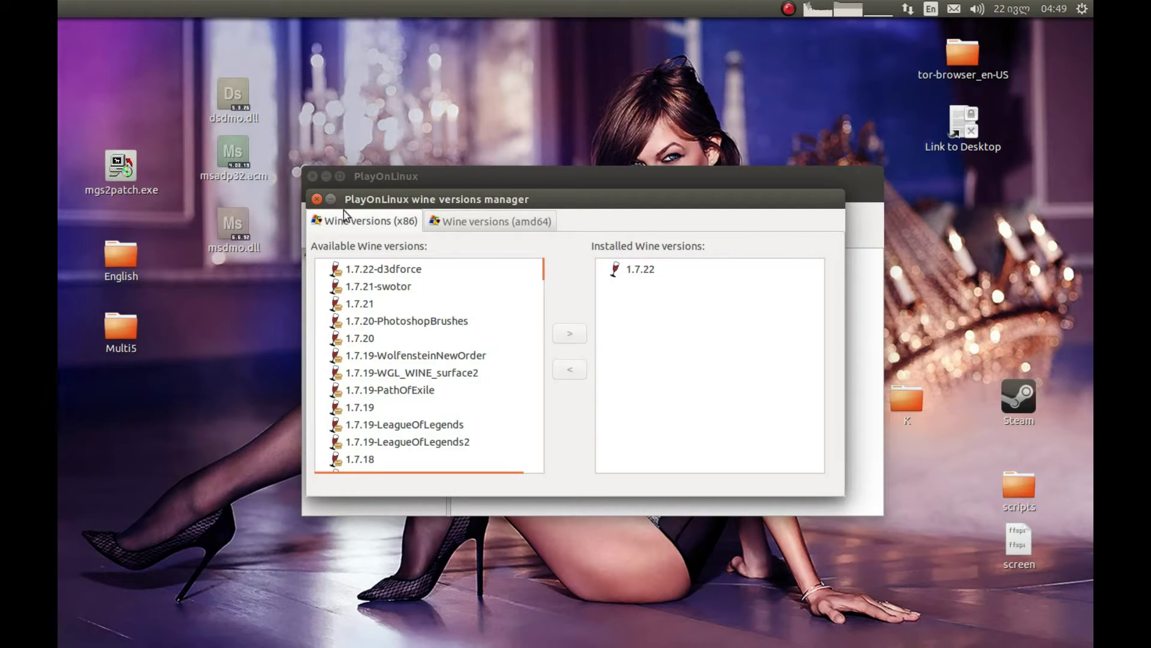
Create a 32-bit virtual drive named MGS2 that uses Wine 1.7.22
left_click(316, 202)
mouse_move(466, 180)
left_mouse_down()
mouse_move(439, 173)
mouse_move(458, 174)
left_mouse_up()
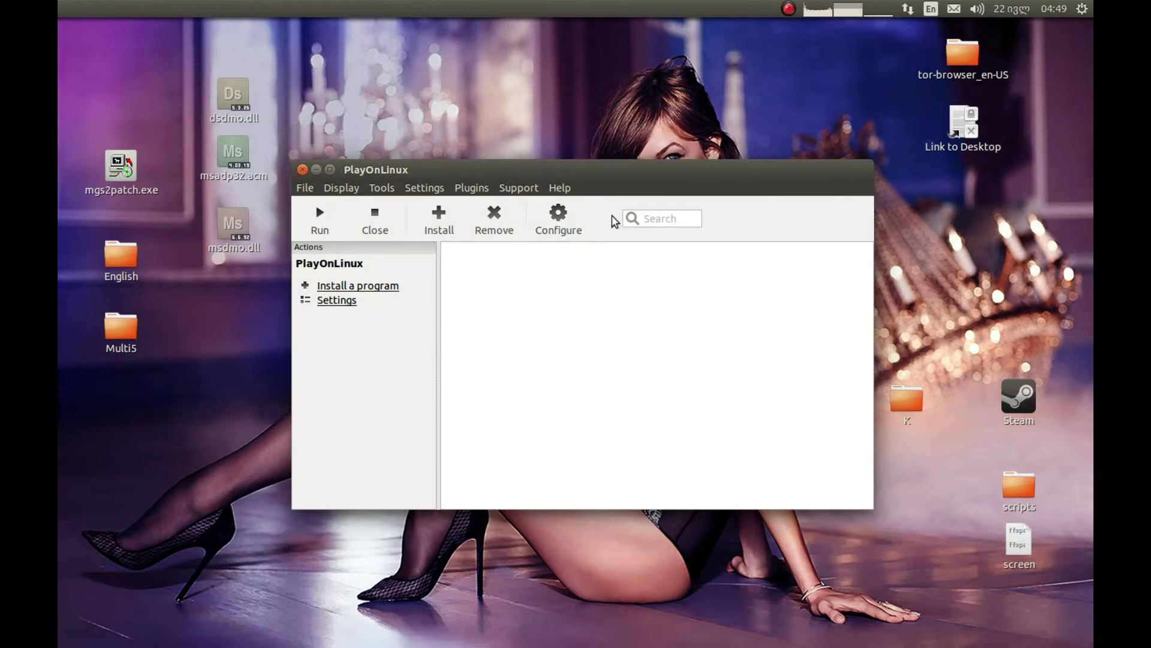
left_click(558, 218)
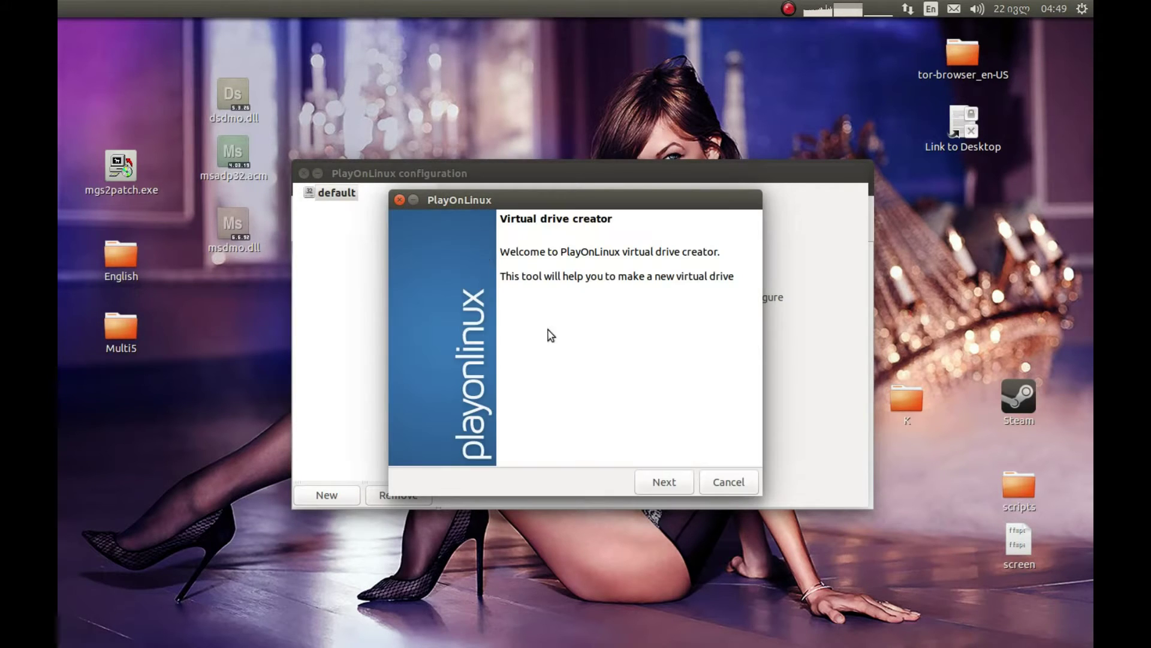
left_click(661, 479)
double_click(446, 299)
double_click(425, 320)
left_click(481, 292)
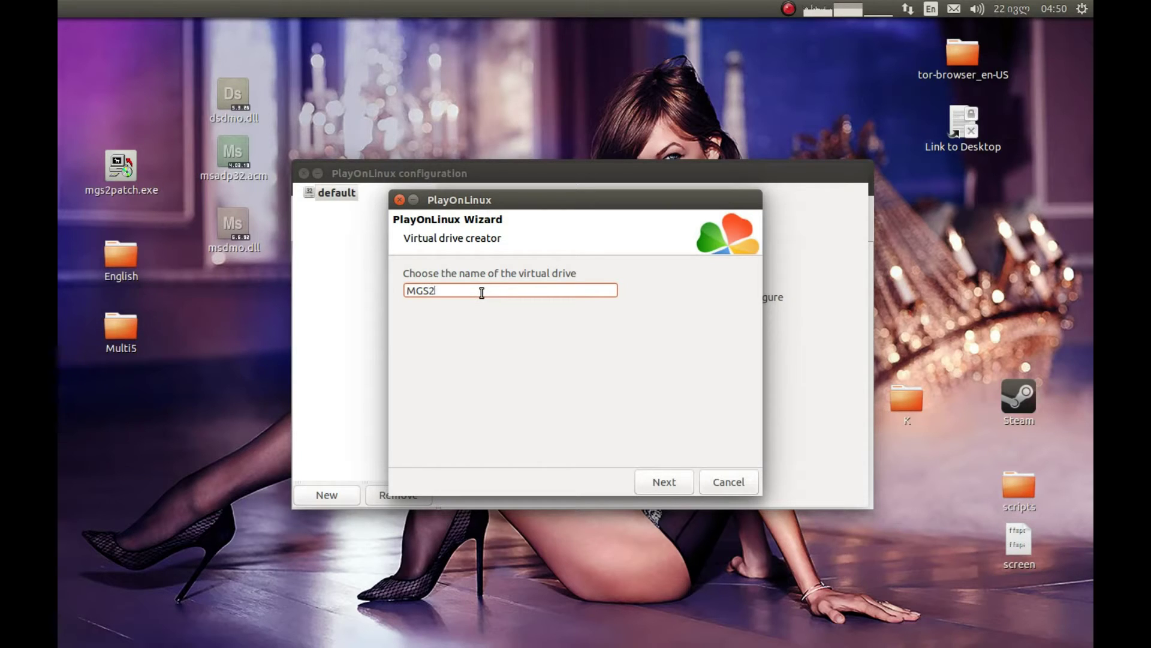
left_click(659, 482)
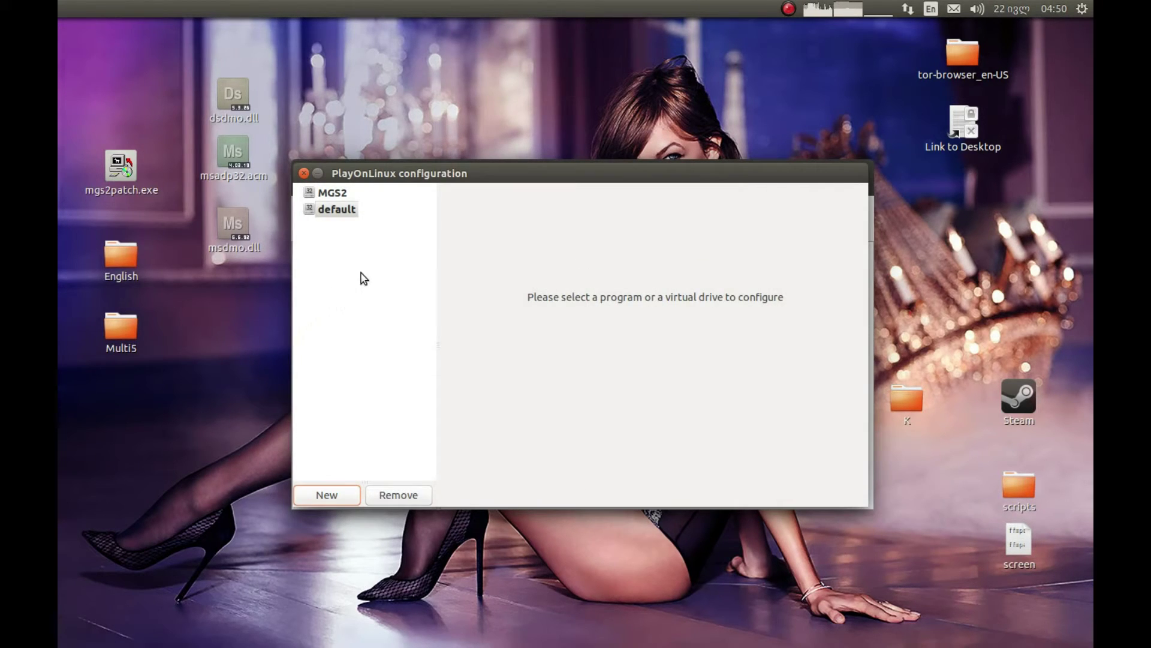
Select the MGS2 drive and install the directmusic component from Install components
left_click(342, 195)
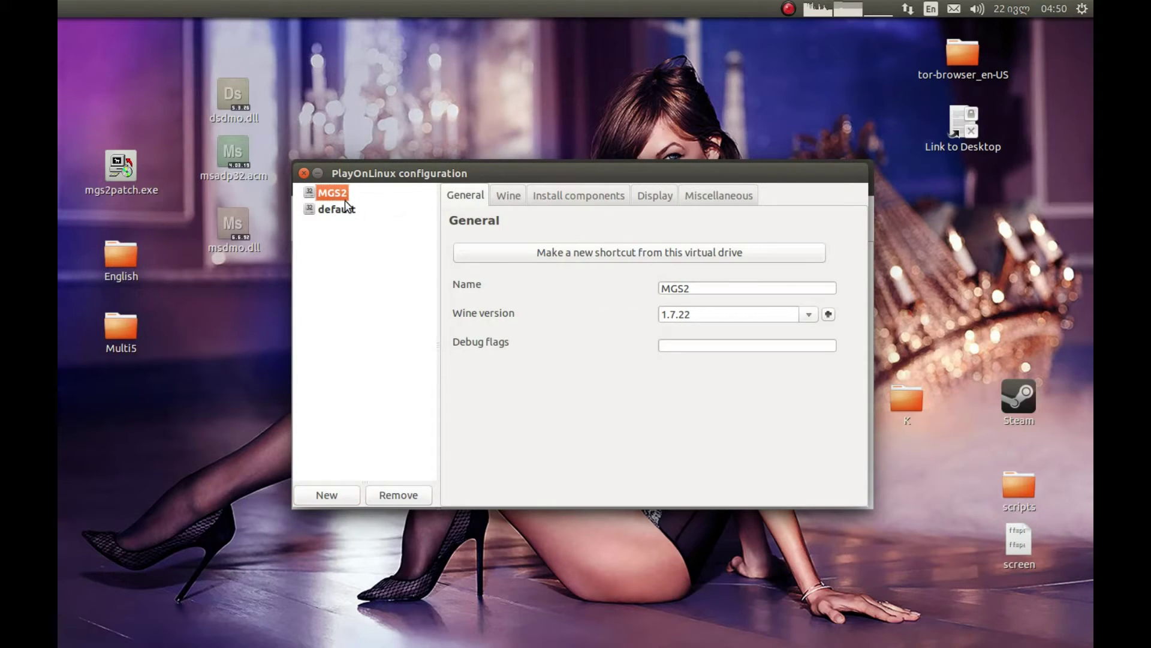
left_click(558, 198)
scroll(642, 347, "down", 5)
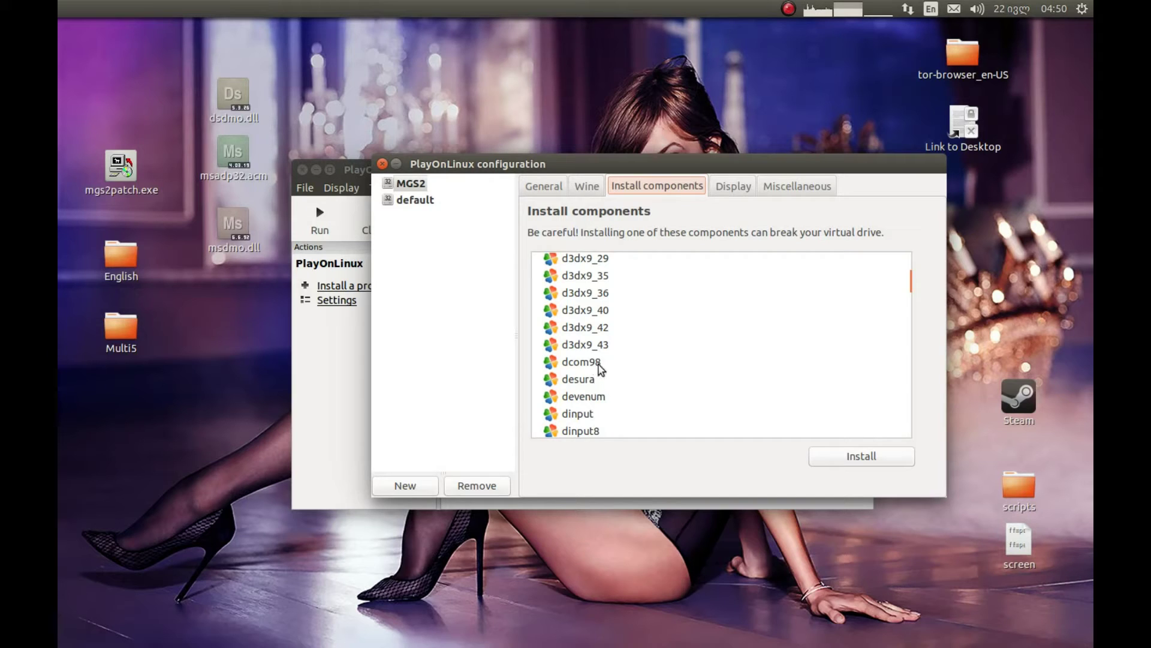
scroll(599, 367, "down", 1)
left_click(606, 405)
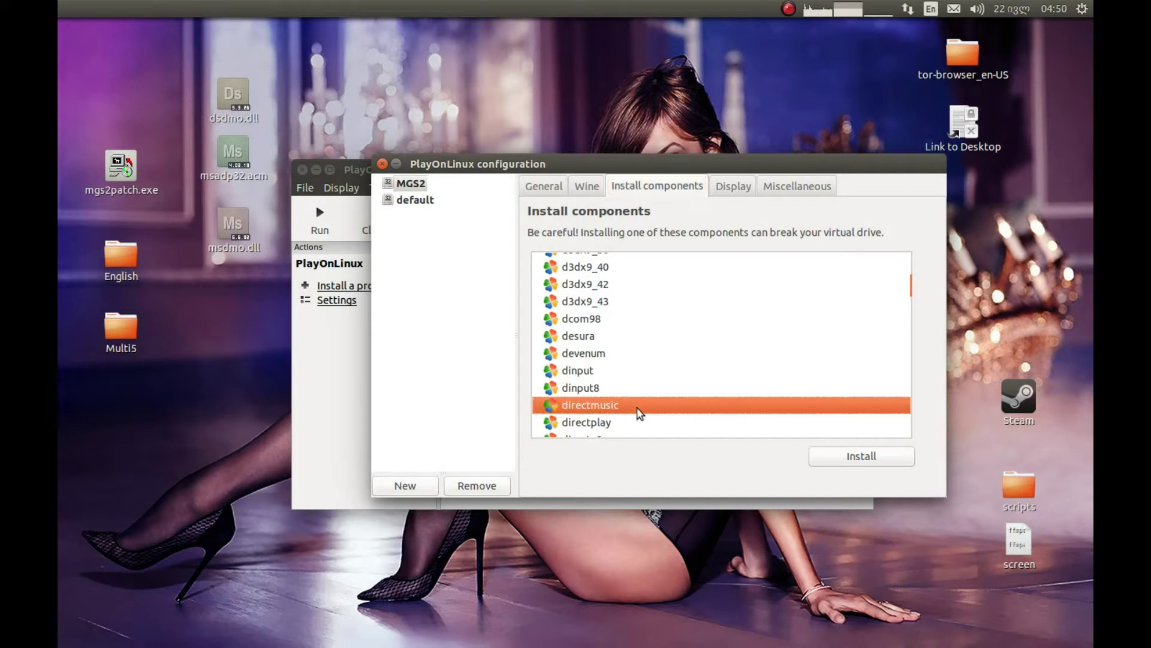
left_click(843, 456)
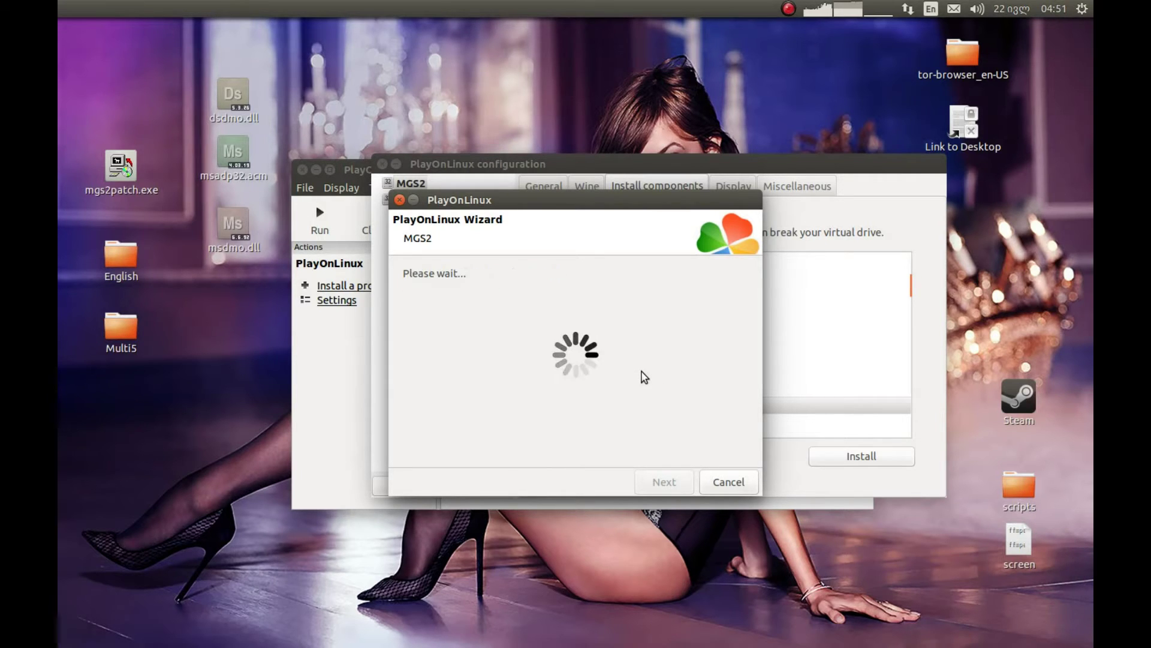
scroll(644, 379, "down", 5)
scroll(642, 380, "down", 5)
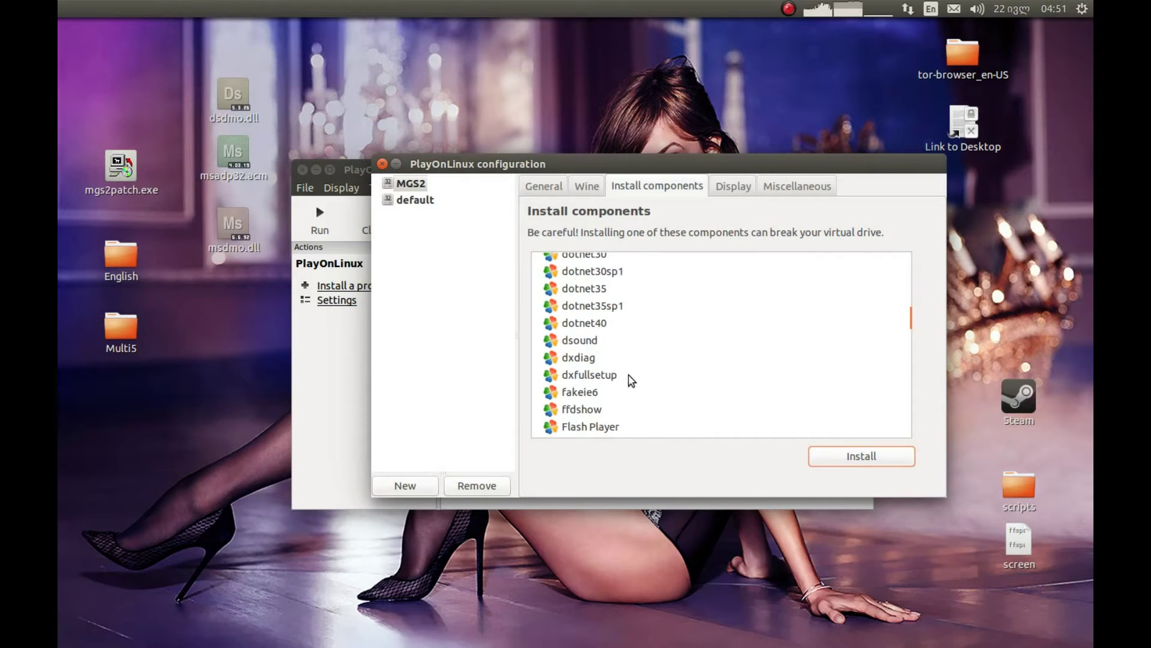
left_click(579, 263)
Install the dsound component into MGS2, then select the three DLL files on the desktop
left_click(573, 299)
left_click(567, 283)
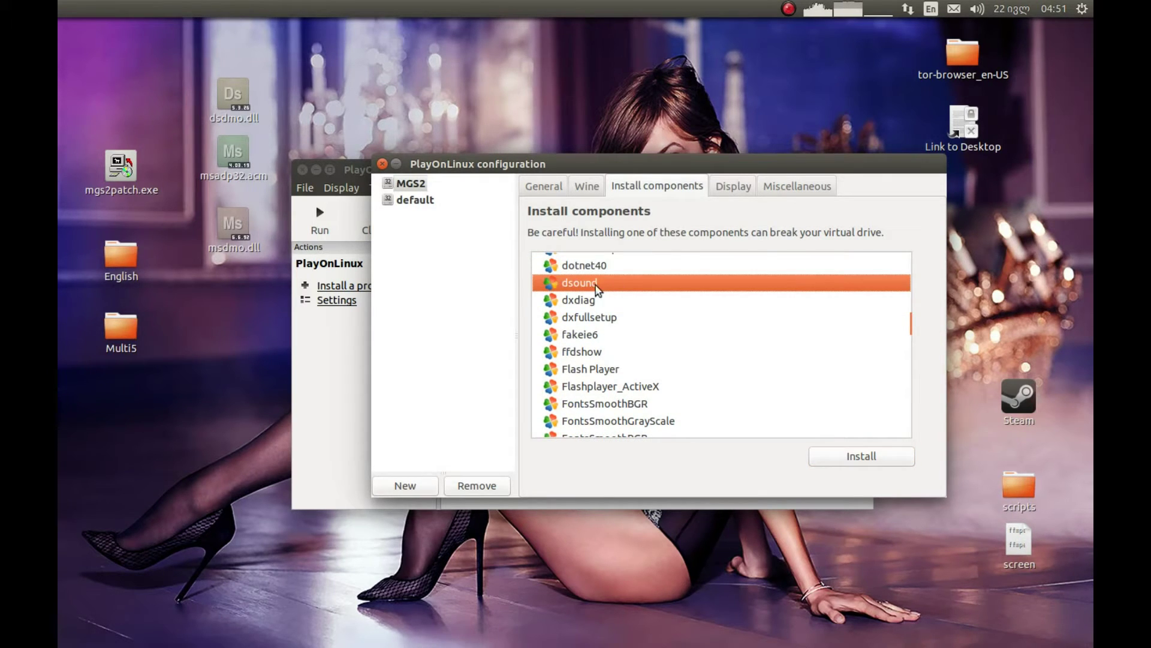
left_click(854, 463)
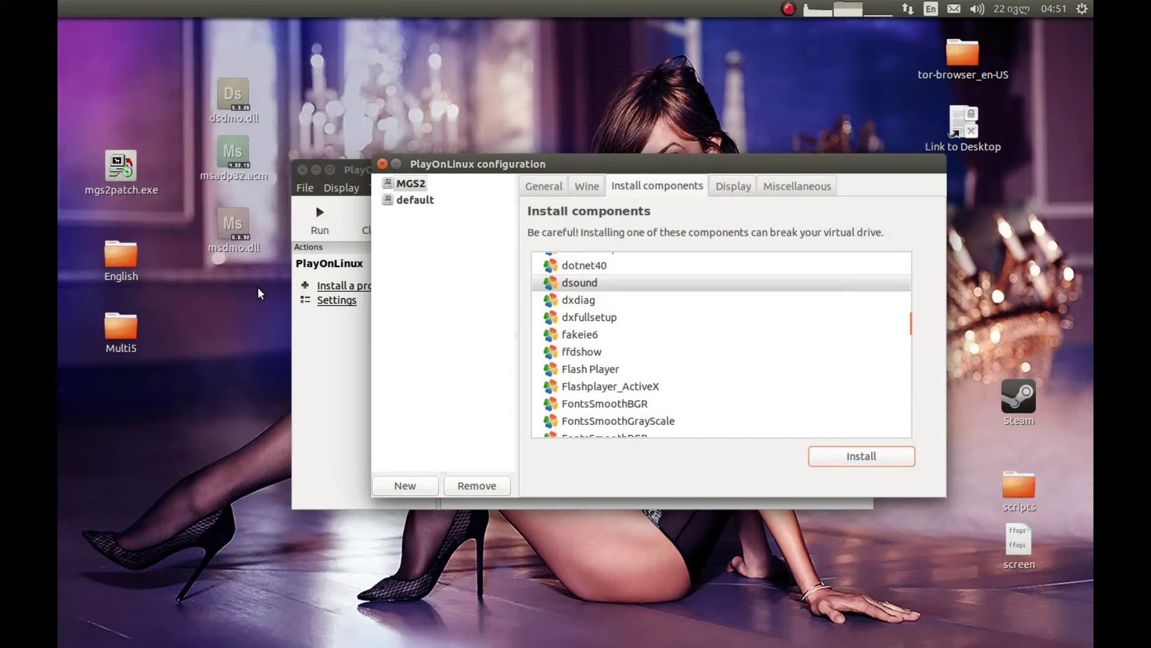
left_click_drag(228, 146, 235, 102)
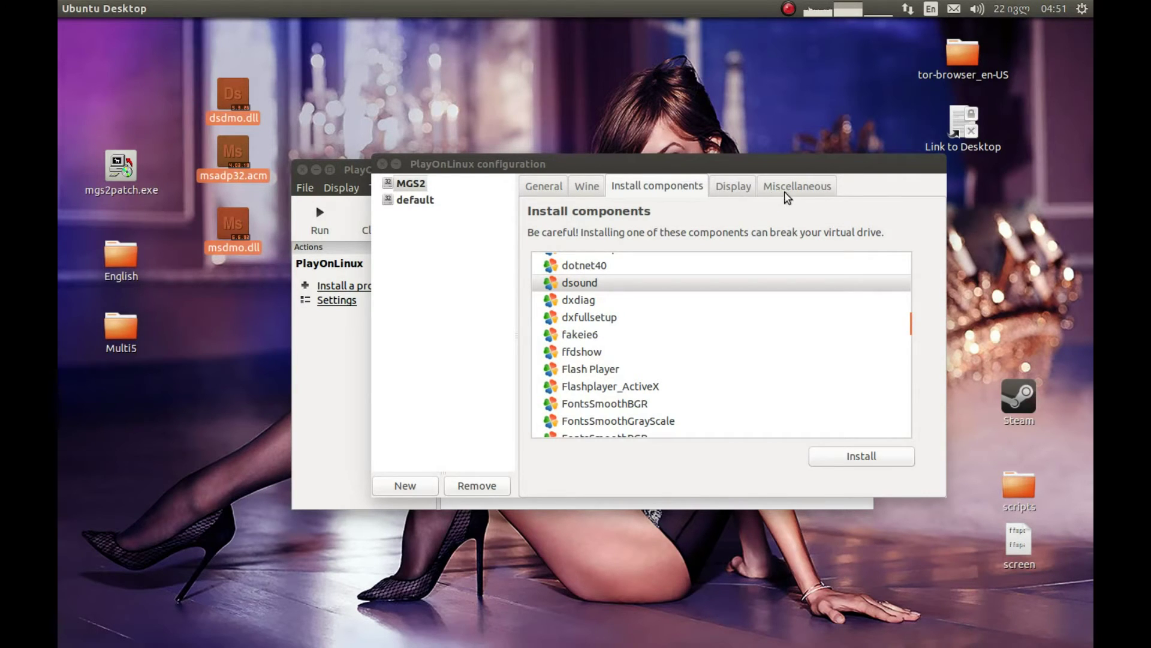
Open the MGS2 drive folder from Miscellaneous and browse to drive_c/windows/system32
left_click(799, 186)
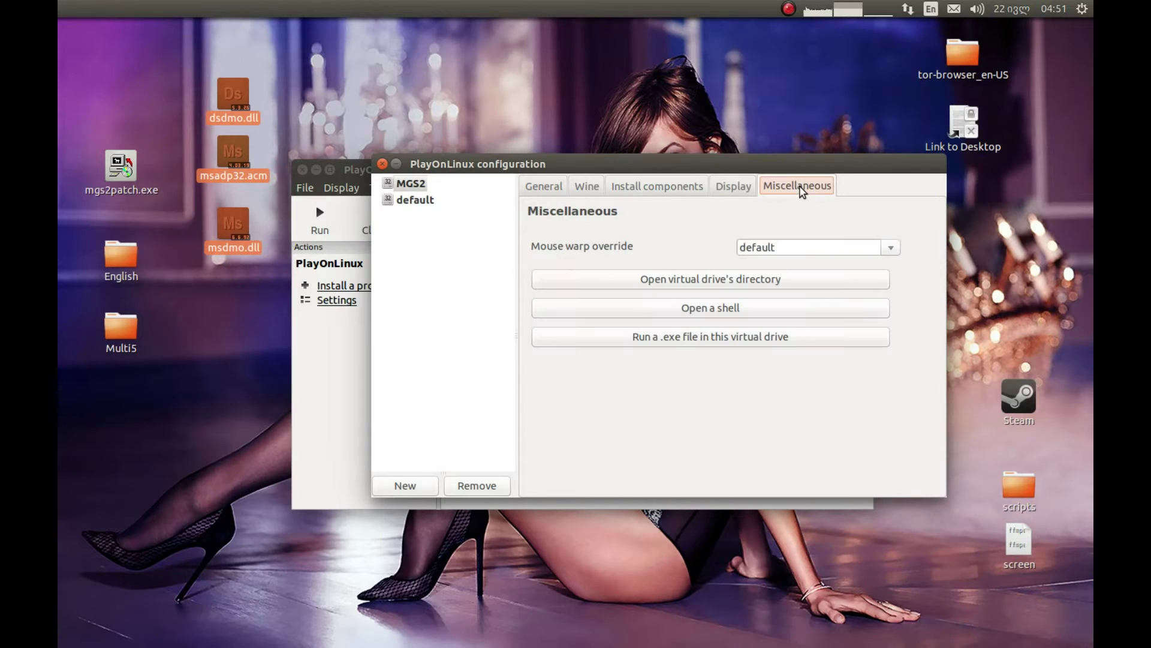
left_click(719, 280)
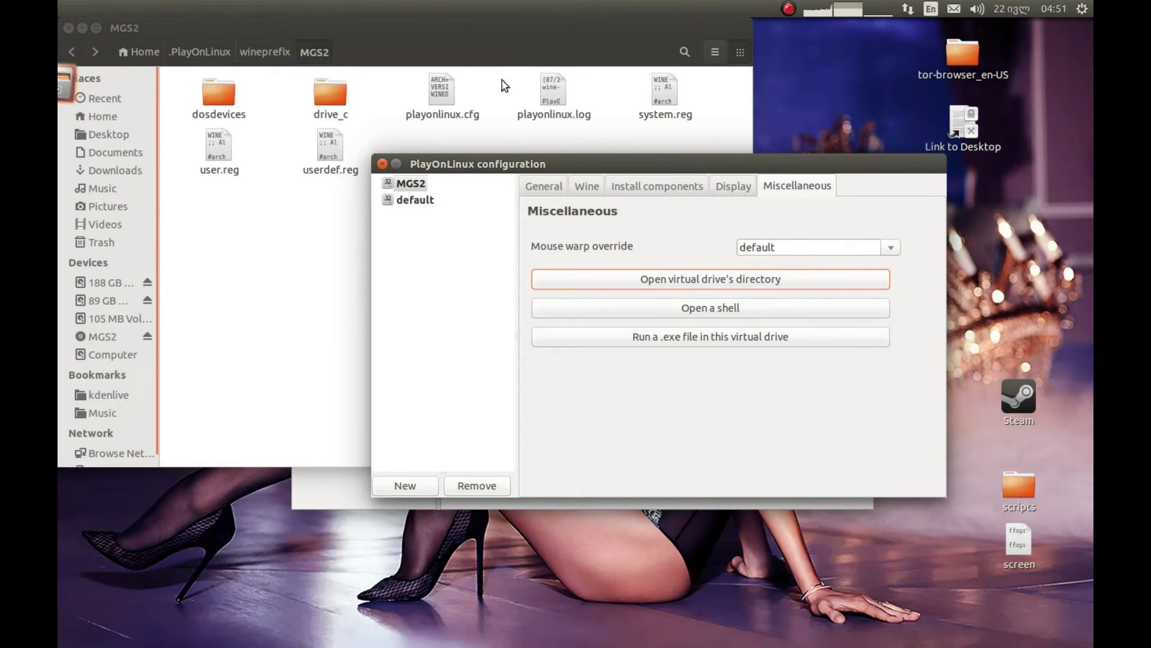
left_click(474, 28)
left_click_drag(482, 24, 682, 170)
double_click(531, 250)
double_click(644, 249)
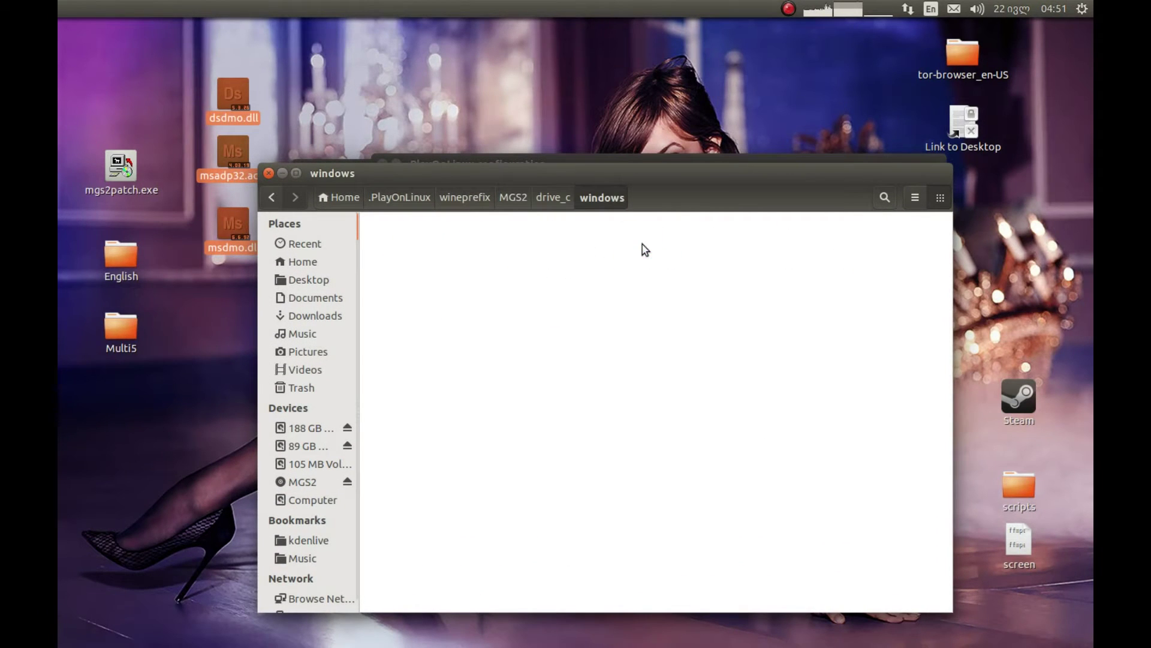
double_click(864, 294)
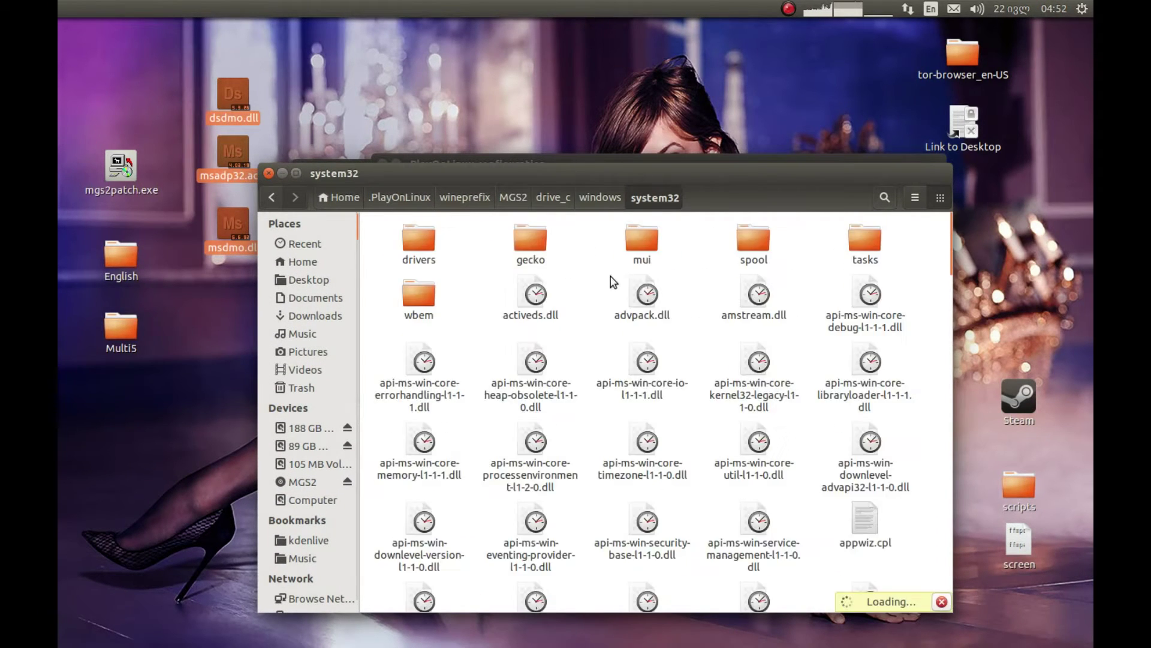
Copy dsdmo.dll, msdmo.dll and msadp32.acm into system32, replacing existing files
left_click_drag(221, 300, 220, 132)
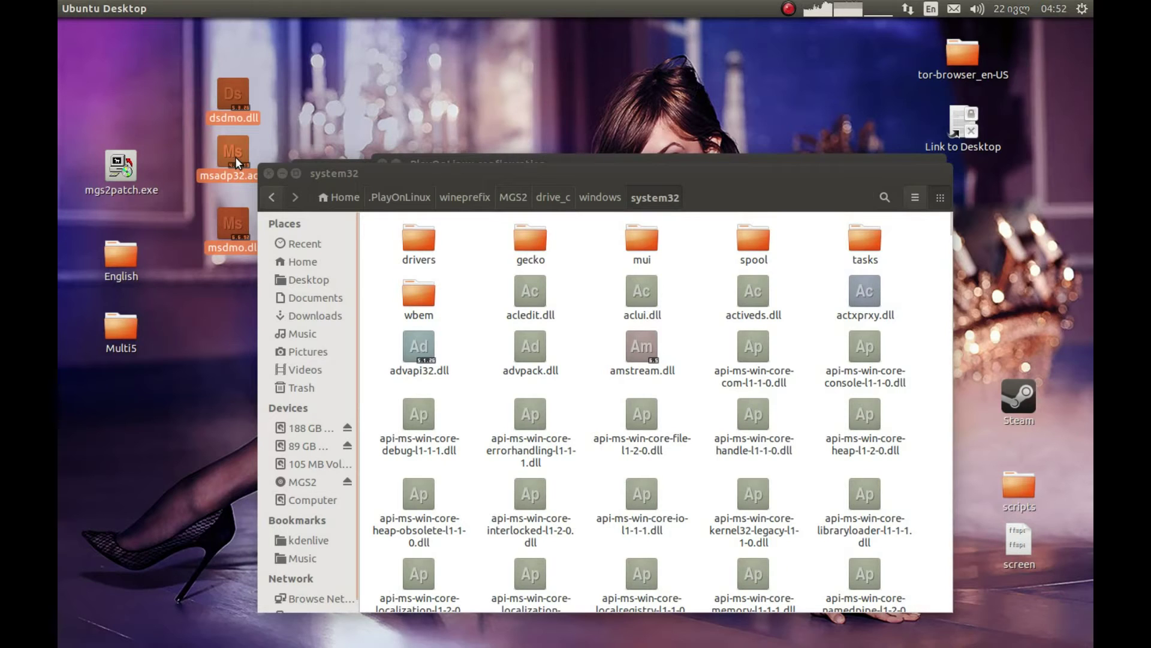
right_click(233, 152)
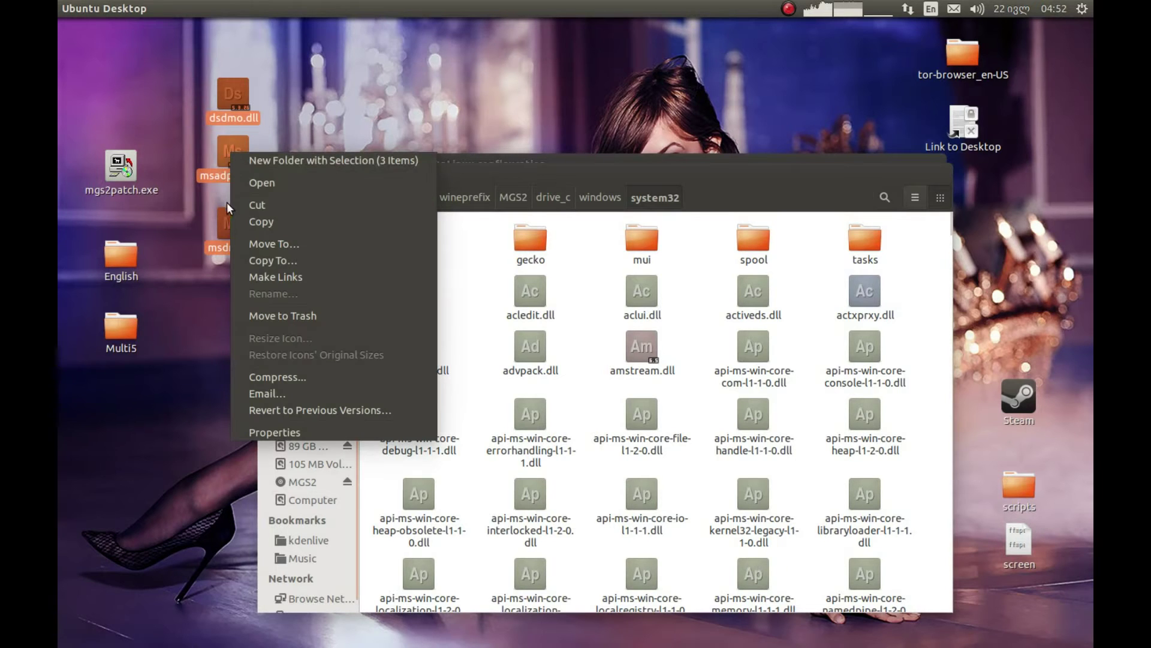
left_click(243, 221)
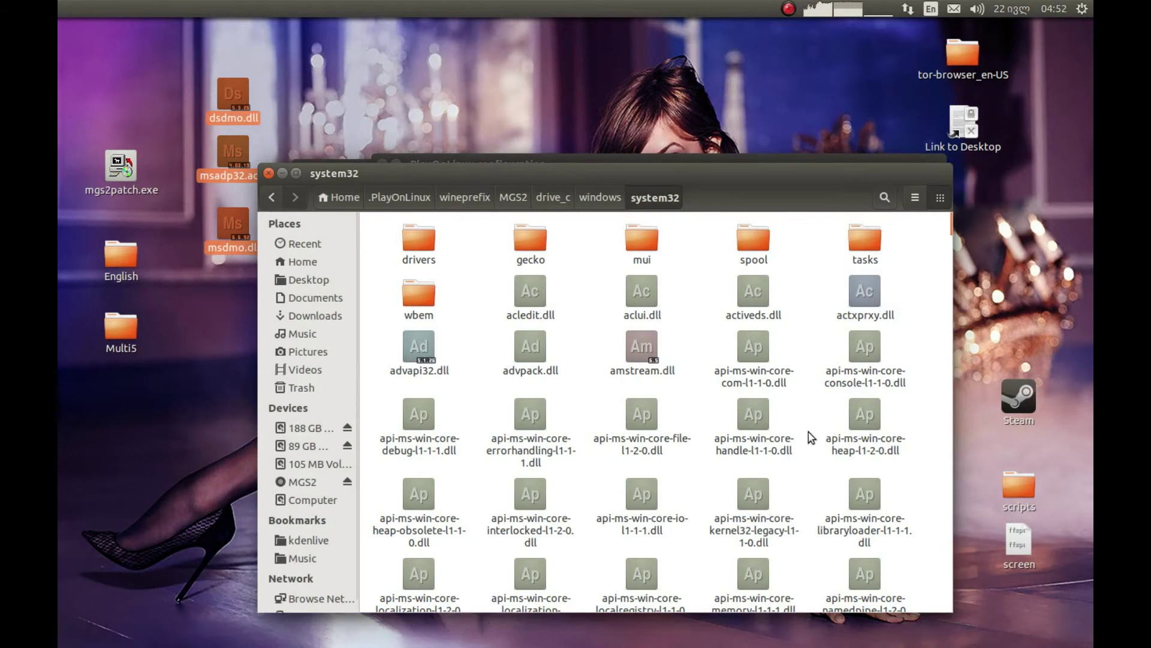
scroll(808, 430, "down", 10)
right_click(812, 417)
left_click(834, 478)
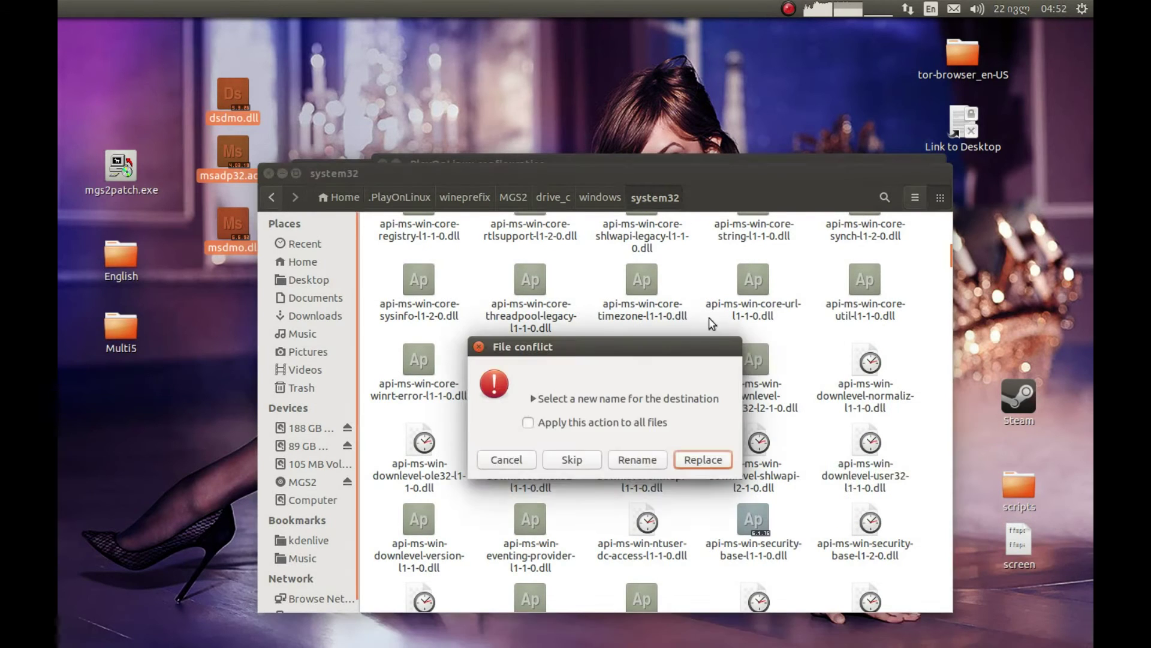
left_click_drag(680, 350, 678, 264)
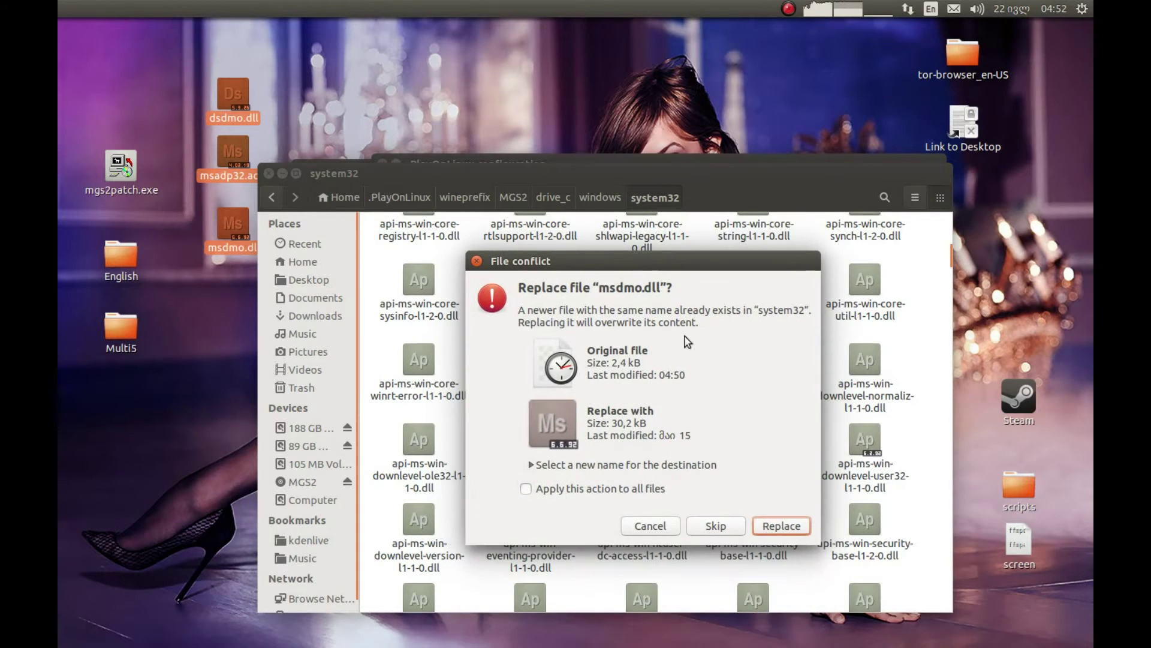
left_click(782, 526)
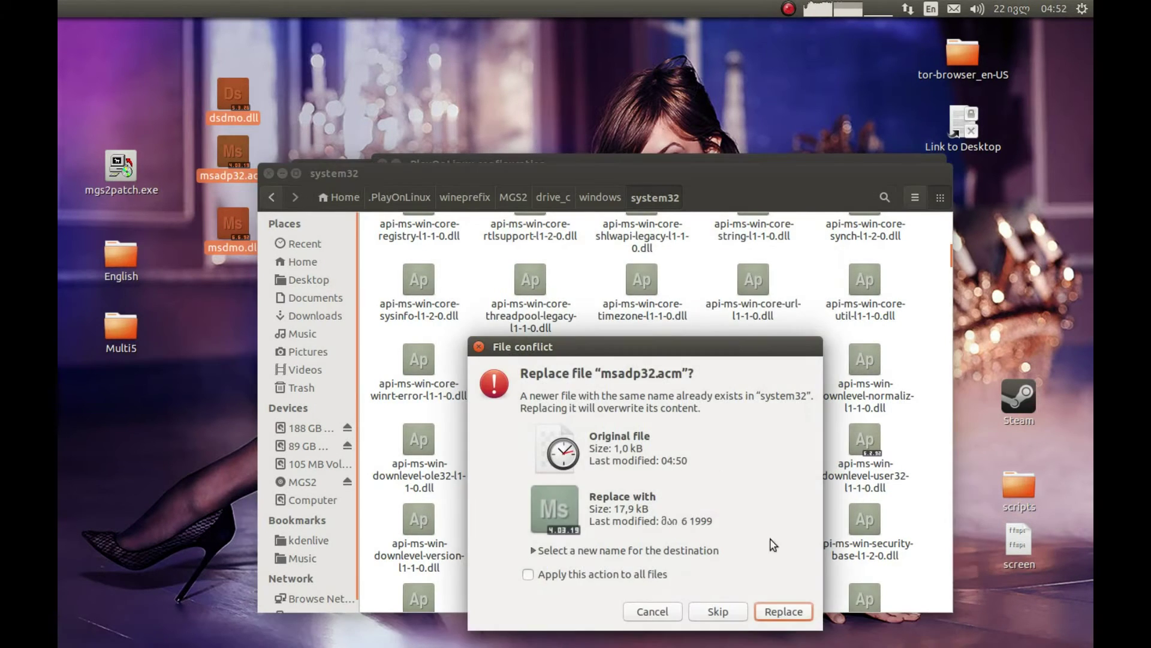
left_click(783, 610)
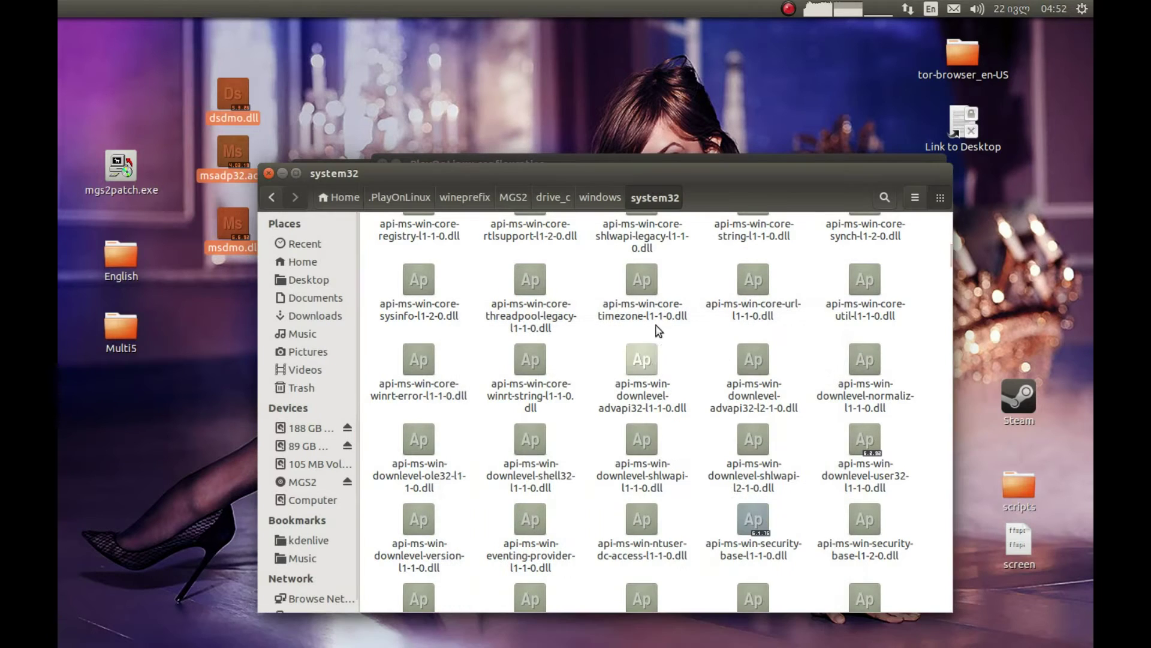
left_click(282, 174)
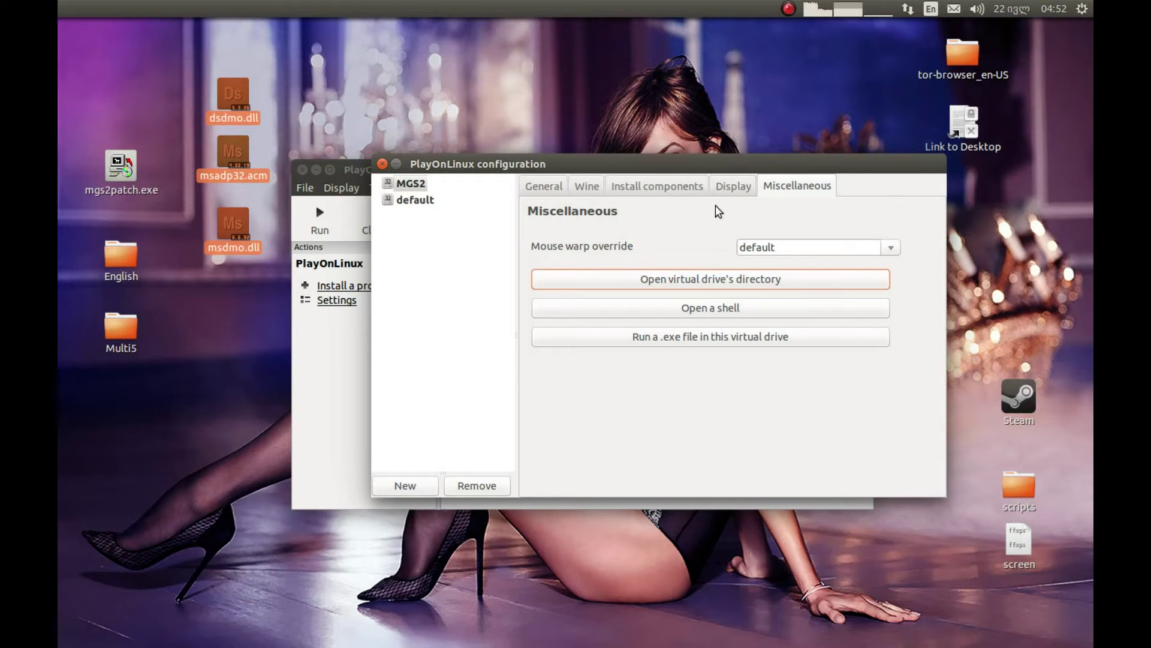
Open a shell in the MGS2 virtual drive and enlarge the console window
left_click(711, 312)
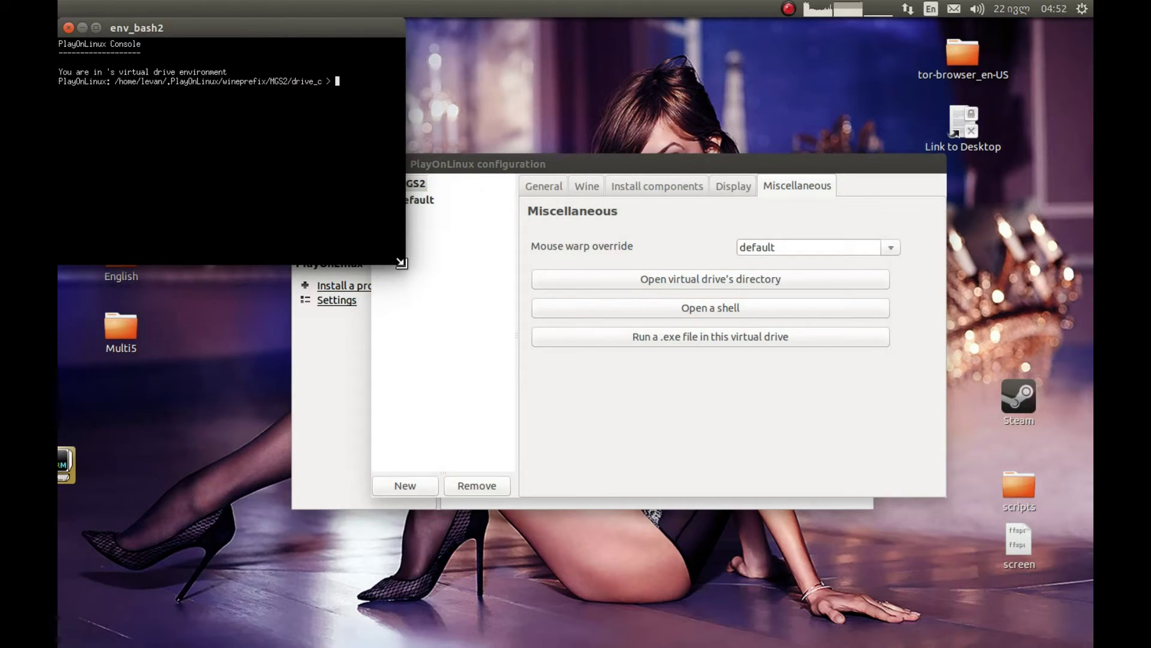
left_click_drag(619, 412, 856, 609)
left_click_drag(407, 31, 643, 29)
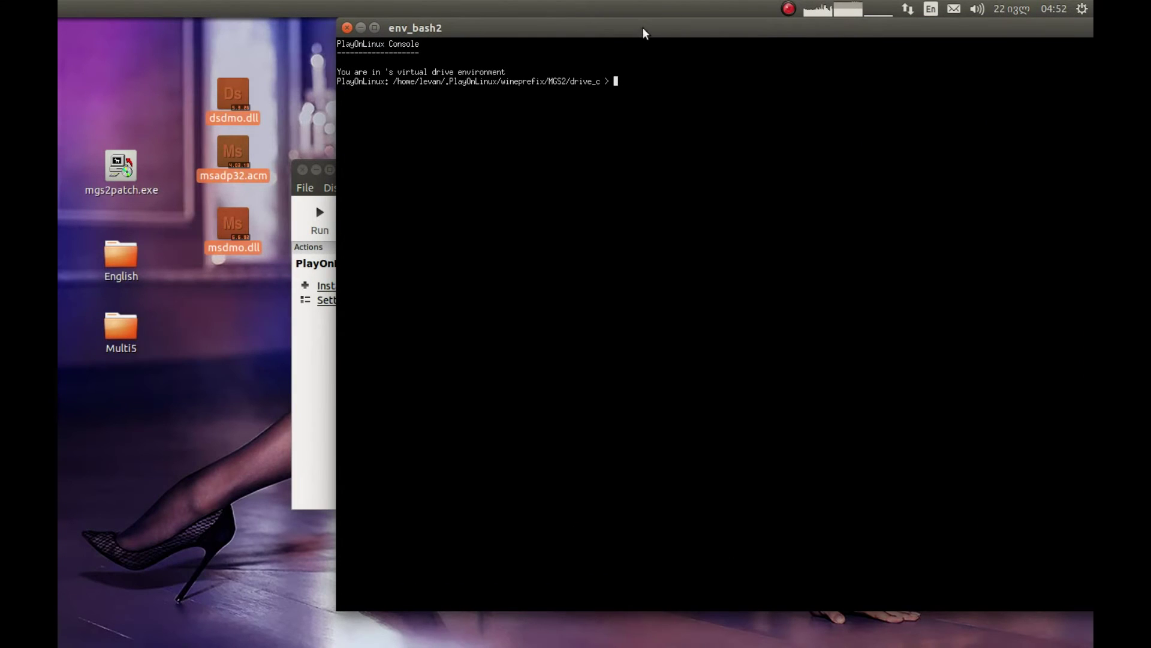
Review the cd path and POL_Wine registration lines in the gedit setup notes
mouse_move(58, 355)
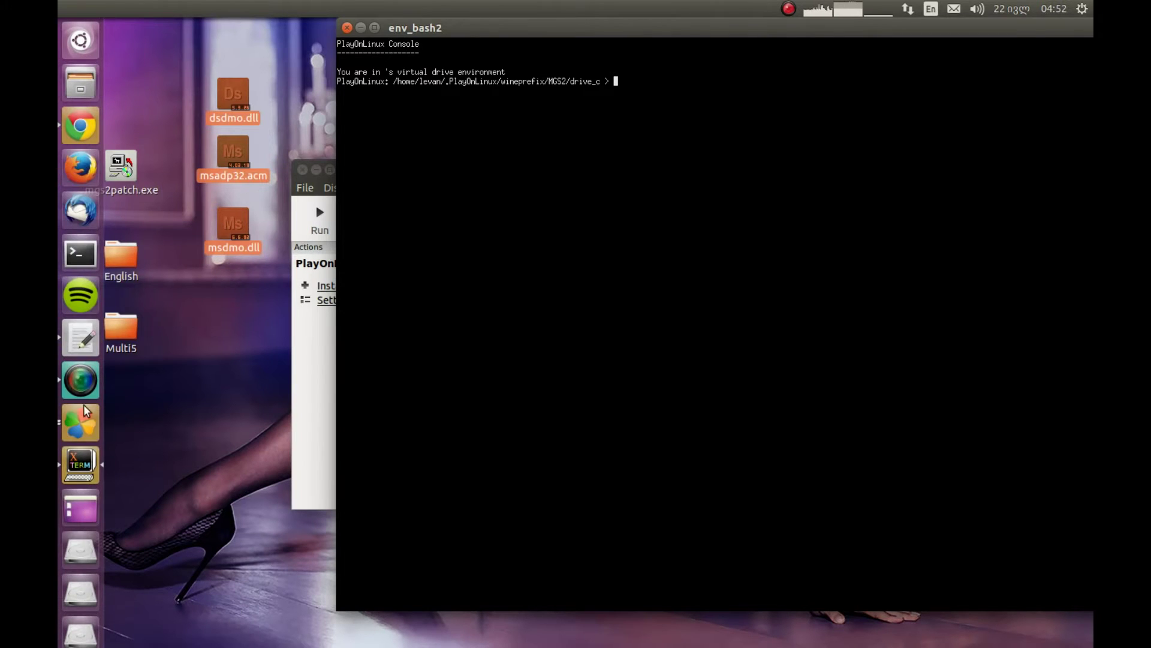
left_click(68, 331)
left_click_drag(240, 291, 240, 284)
left_click(69, 414)
left_click_drag(69, 414, 166, 415)
left_click_drag(273, 506, 72, 494)
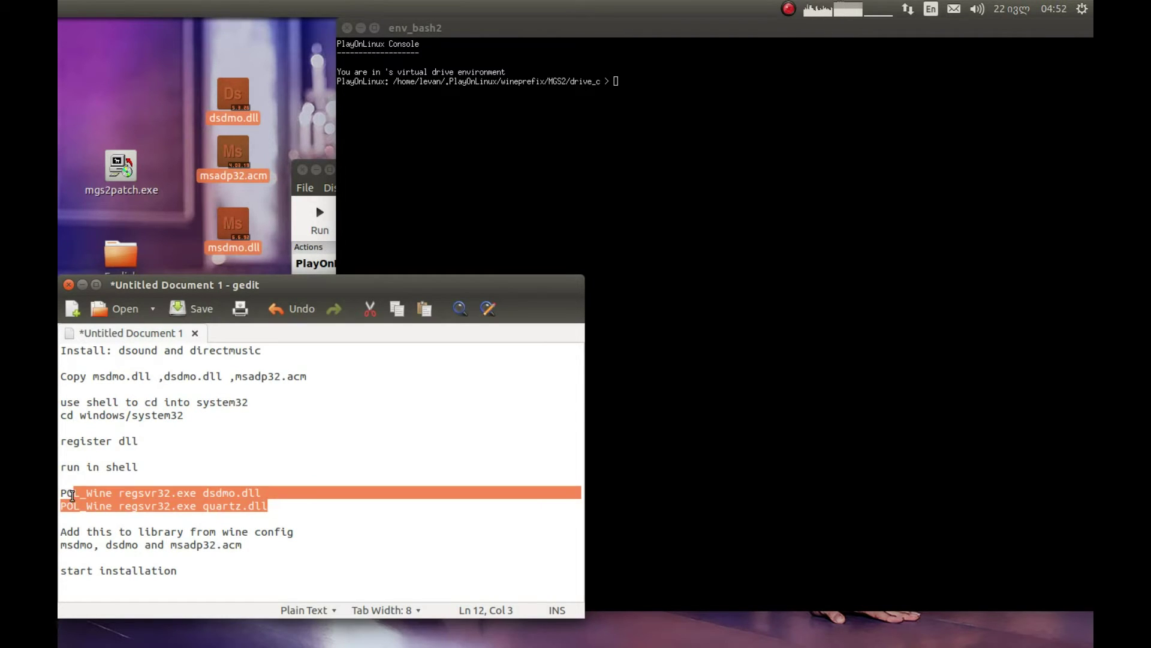
left_click(206, 507)
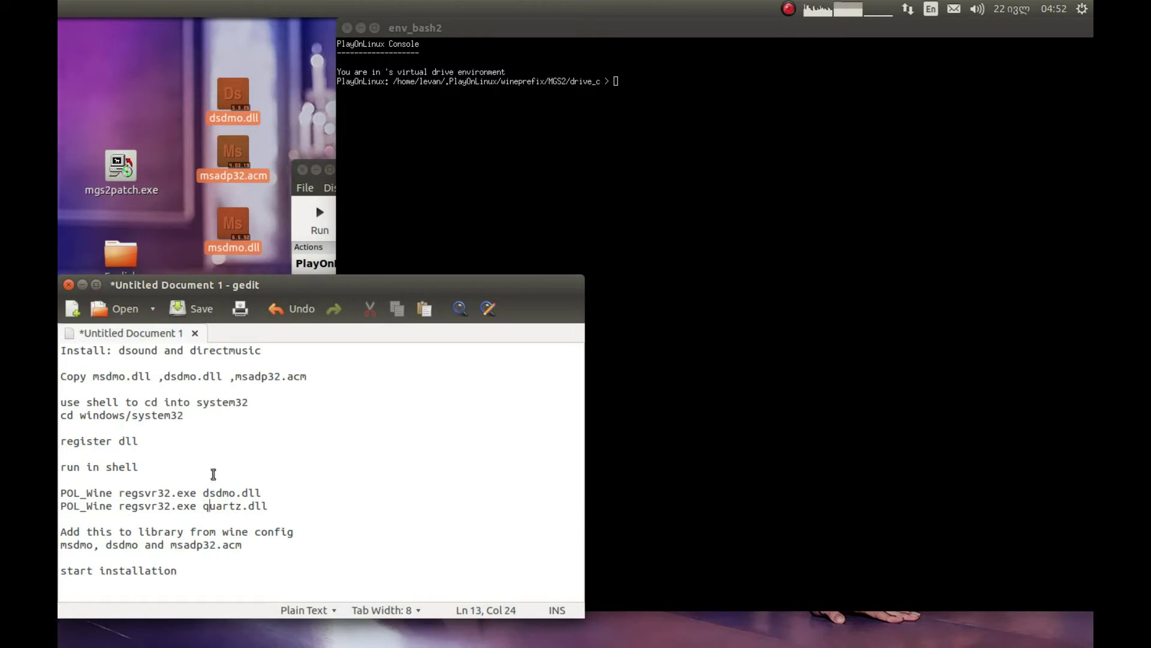
left_click(531, 154)
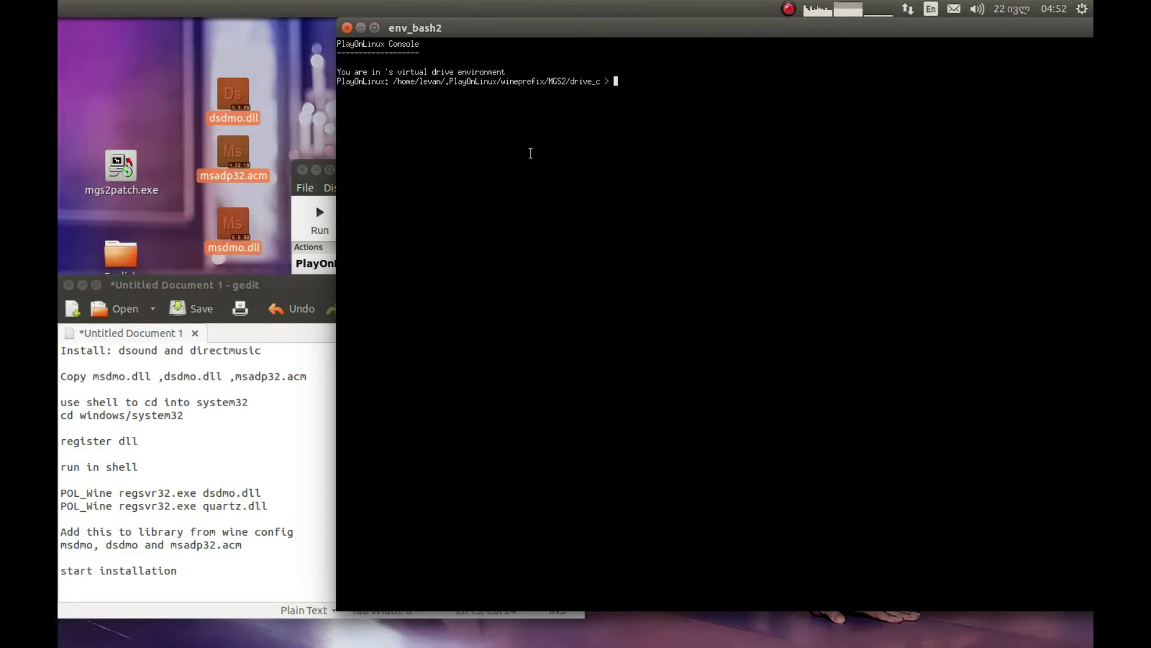
Change the console directory to windows/system32
left_click_drag(529, 32, 492, 32)
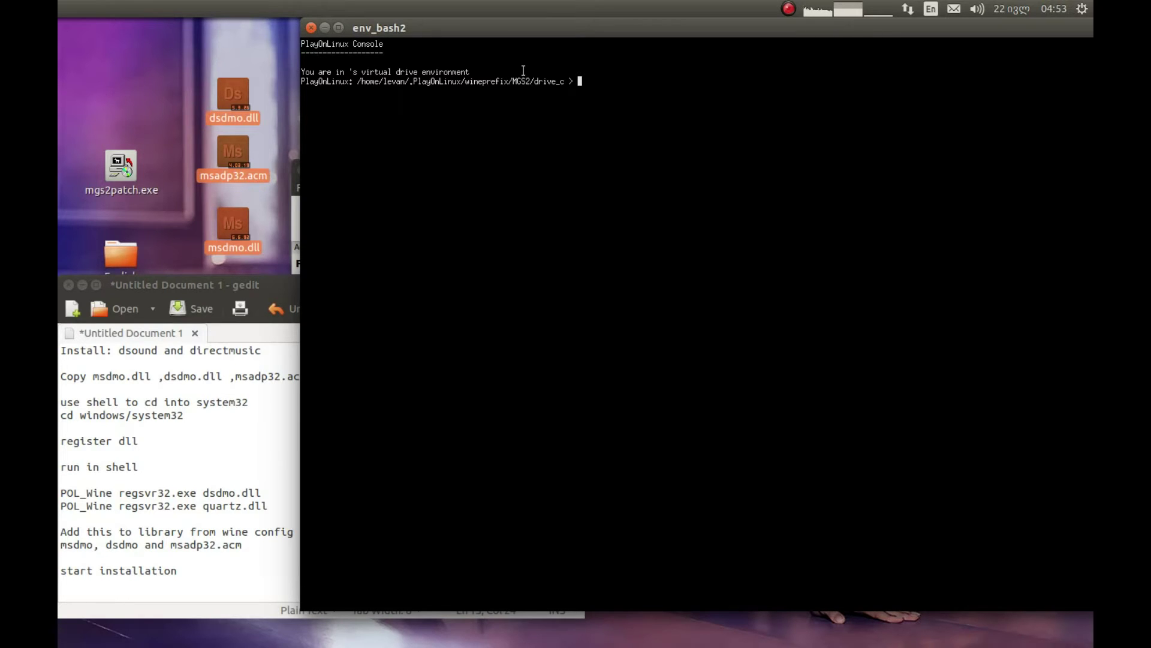
type("cd win")
key("Tab")
type("system32")
key("Return")
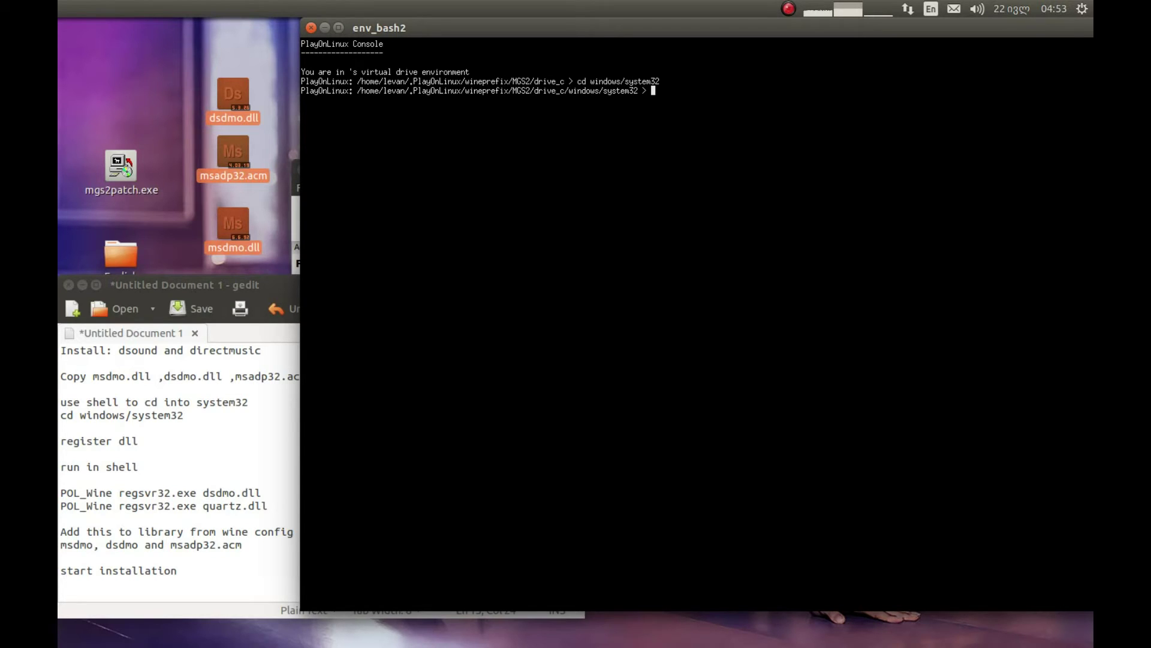
Register dsdmo.dll with 'POL_Wine regsvr32.exe dsdmo.dll'
type("POL_Wine regs")
key("Tab")
type("dsd")
key("Tab")
key("Return")
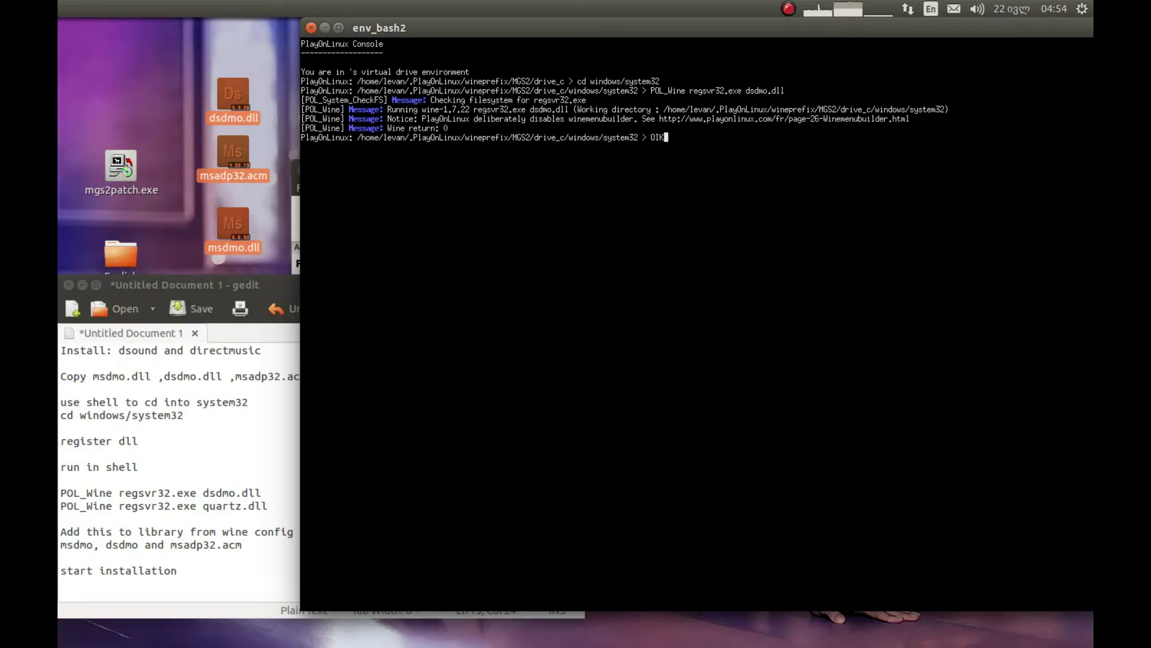
Register quartz.dll with 'POL_Wine regsvr32.exe quartz.dll'
type("POL_Wine regsvr32.exe qua")
key("Tab")
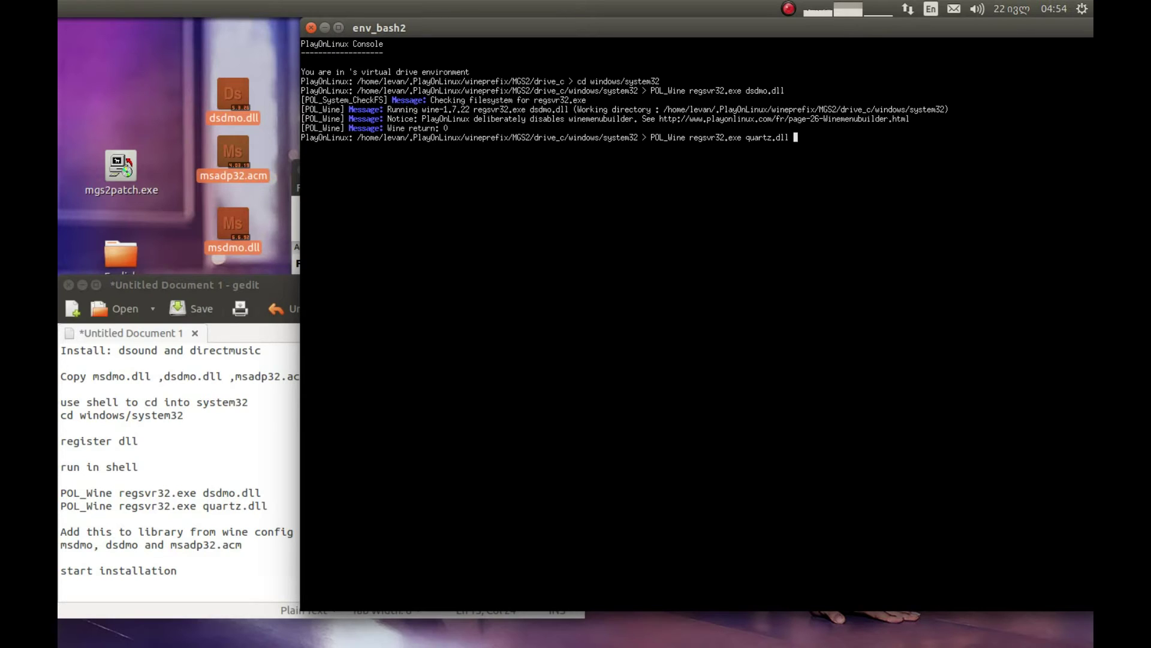
key("Return")
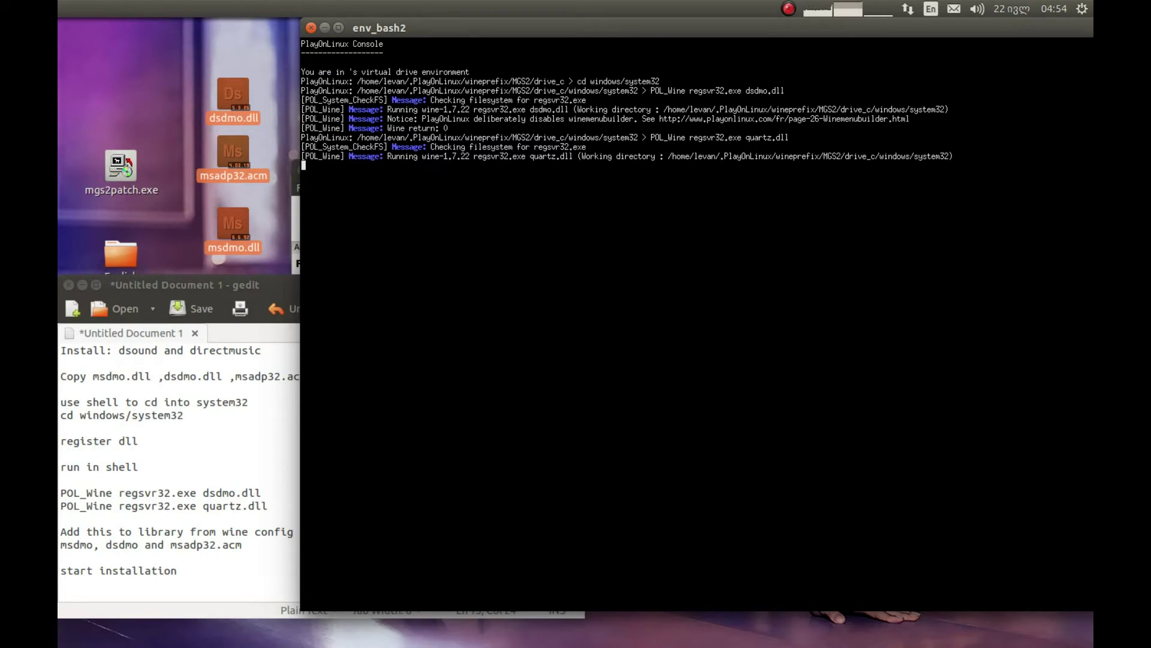
Close the env_bash2 console and launch Wine configuration for the MGS2 drive
left_click_drag(521, 33, 467, 84)
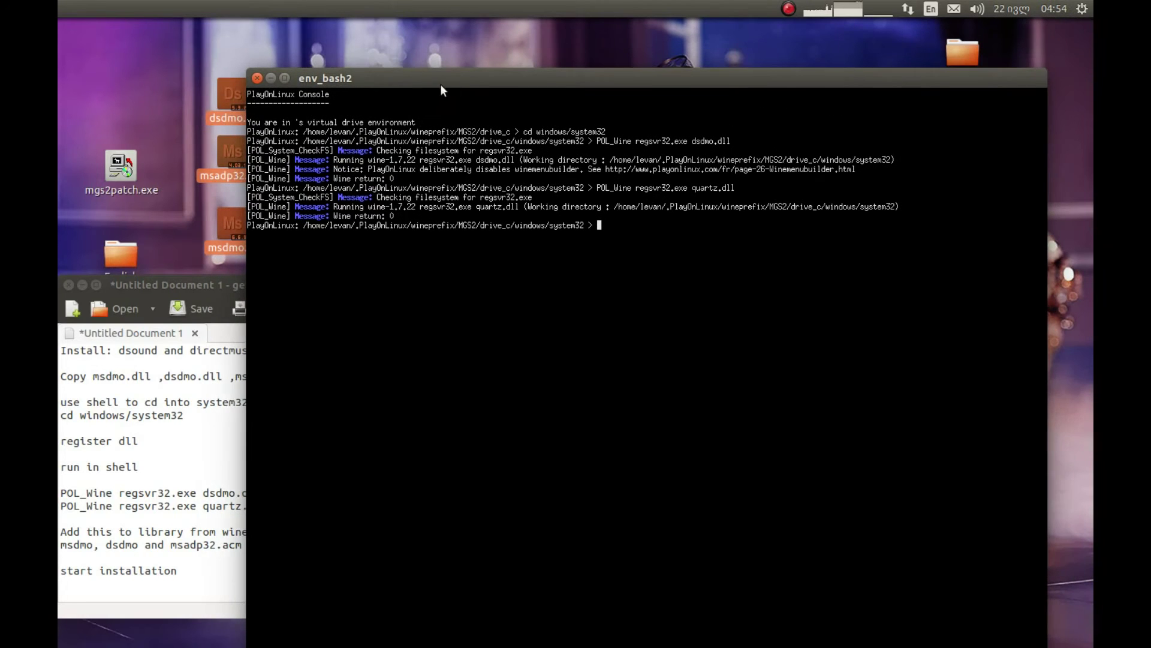
left_click(256, 78)
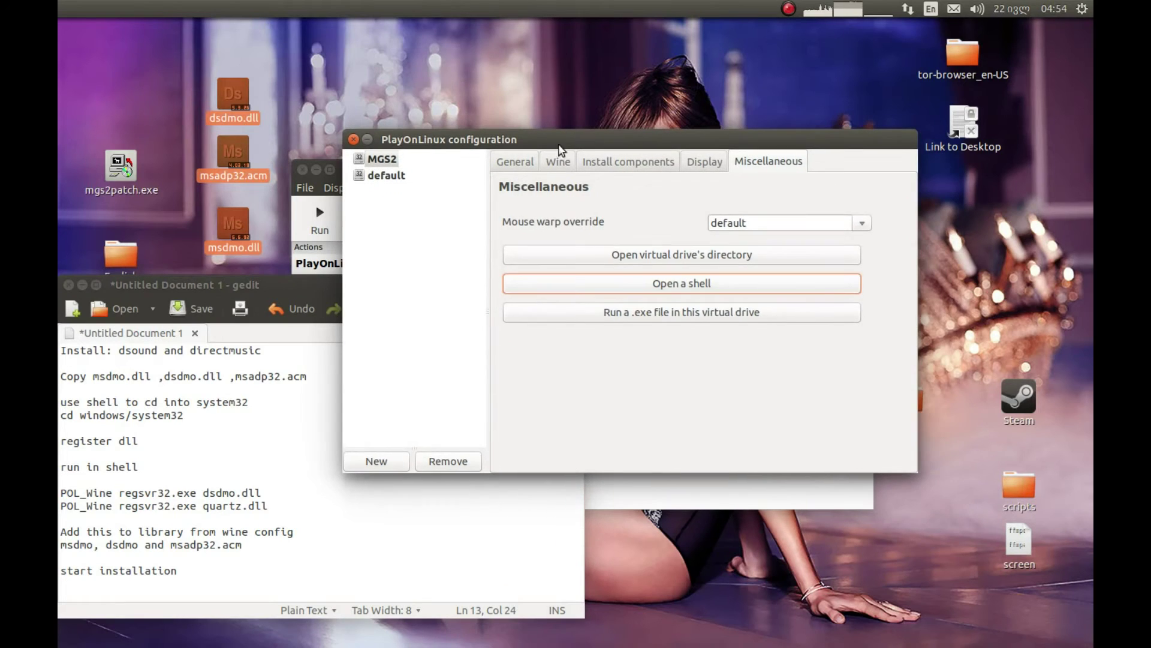
left_click(550, 167)
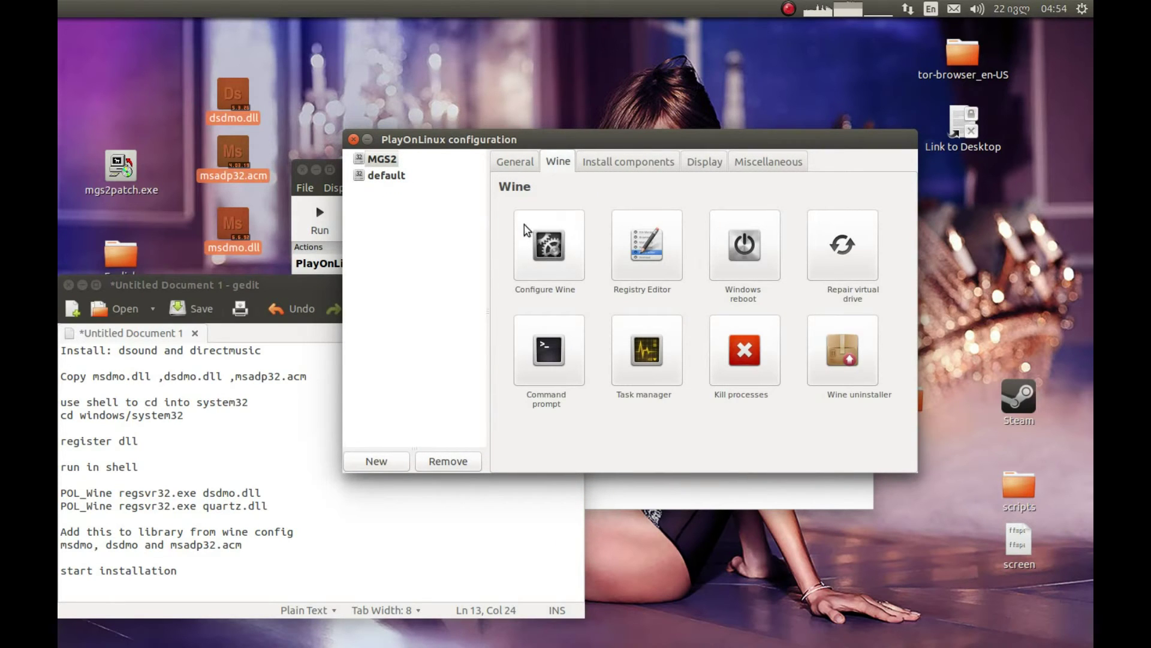
left_click(550, 246)
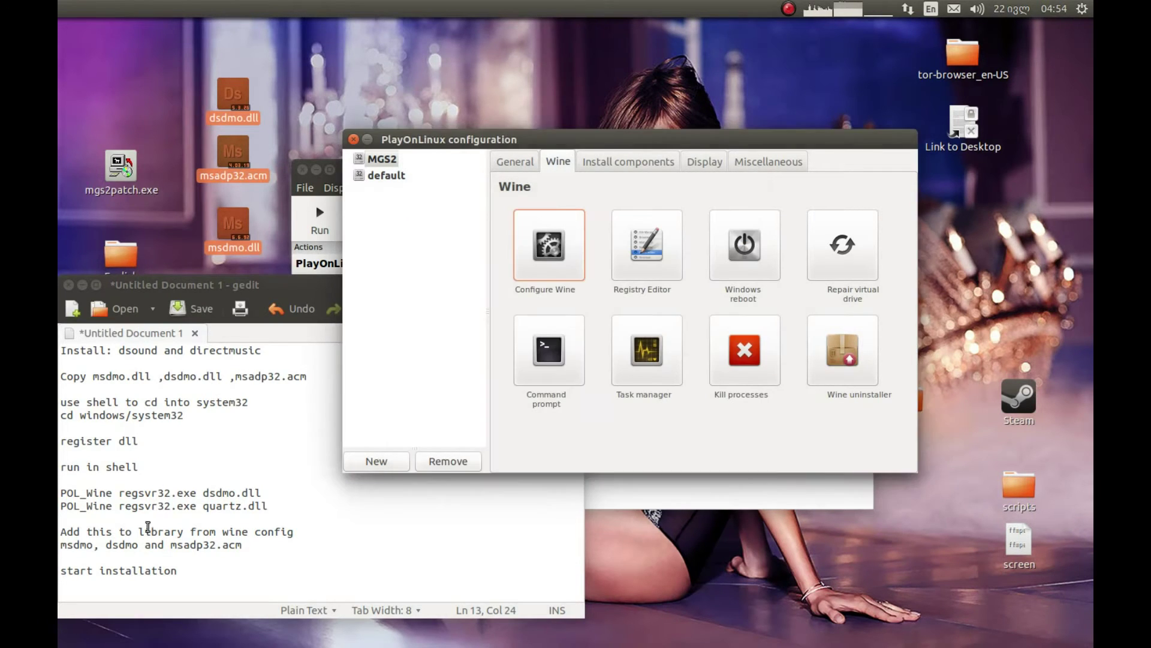
Show the Libraries tab's DLL overrides and bring up the browser install guide
left_click(116, 545)
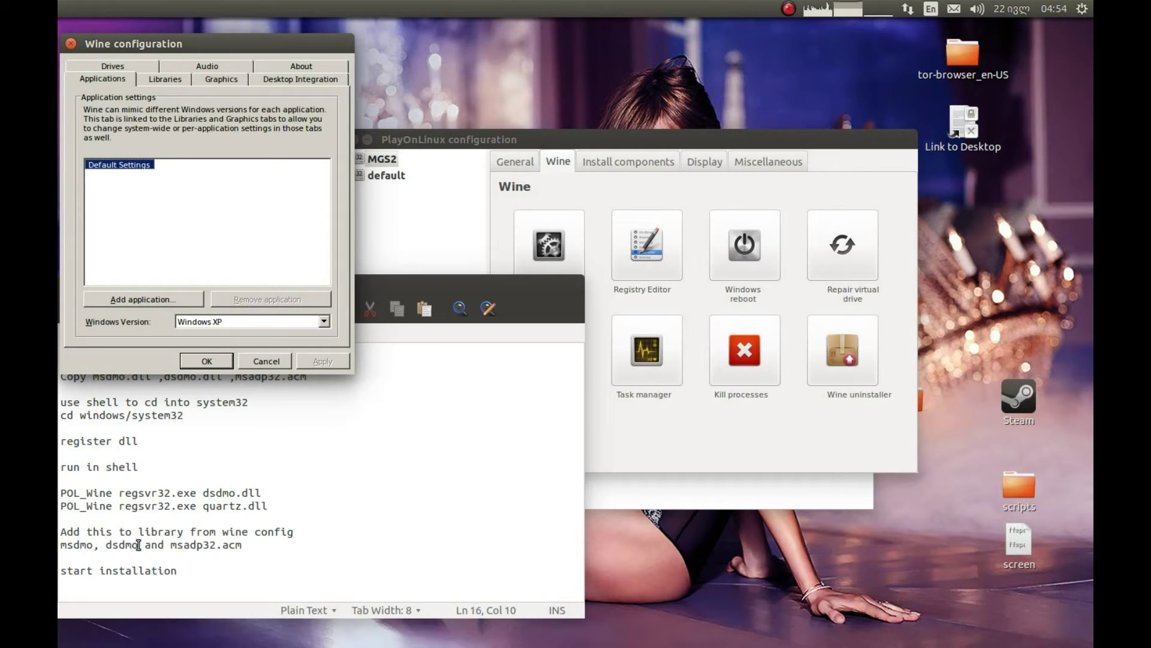
left_click(170, 80)
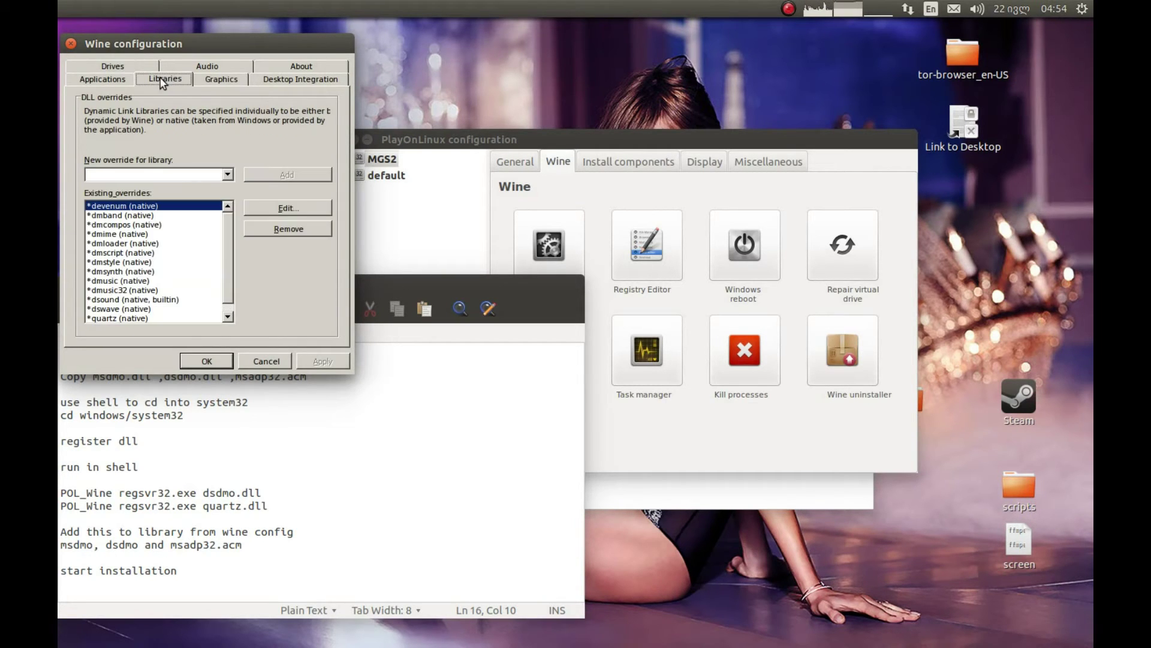
left_click_drag(184, 49, 771, 100)
mouse_move(57, 195)
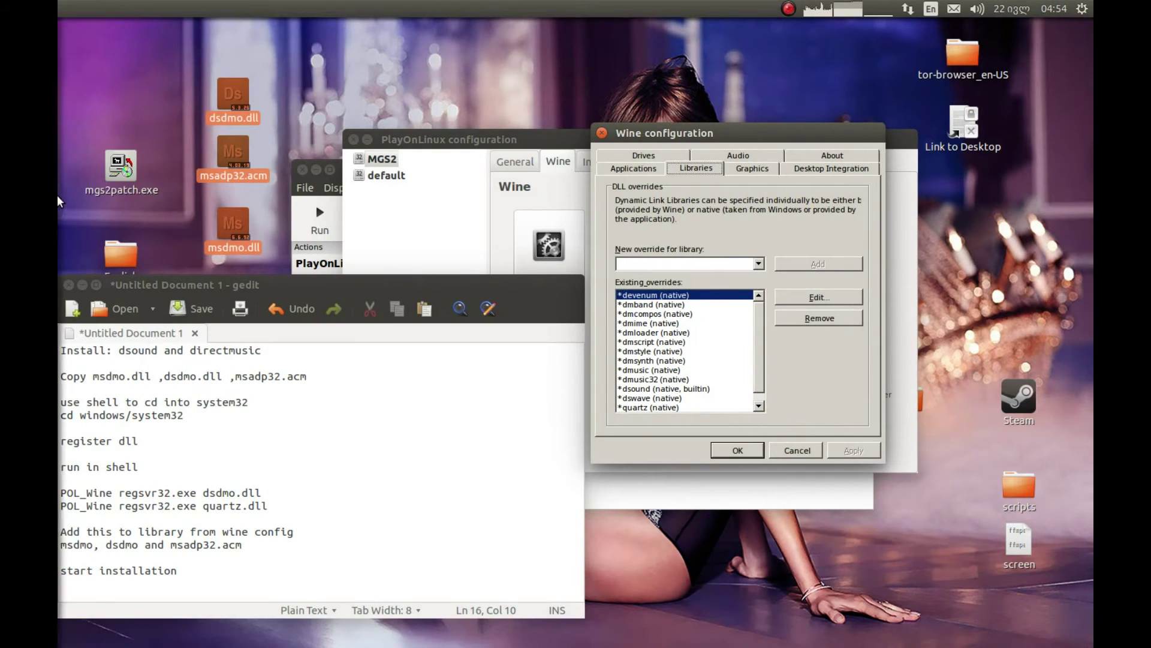
left_click(81, 126)
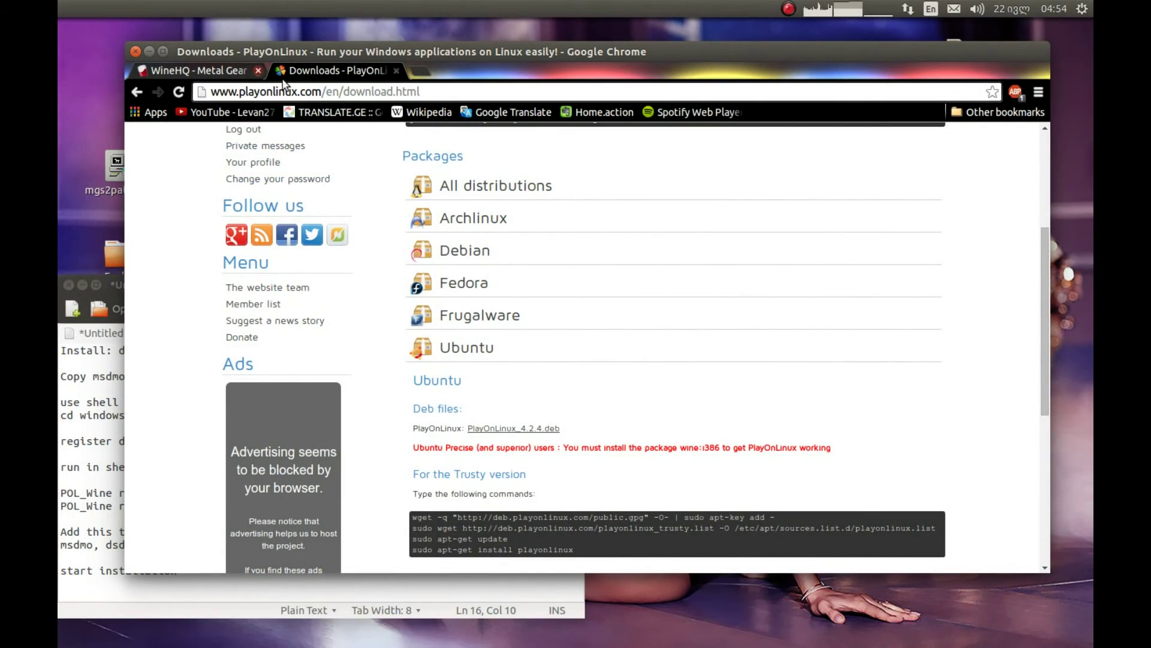
Close the PlayOnLinux downloads page, review the WineHQ AppDB guide, and minimize Chrome
middle_click(297, 75)
scroll(366, 317, "up", 3)
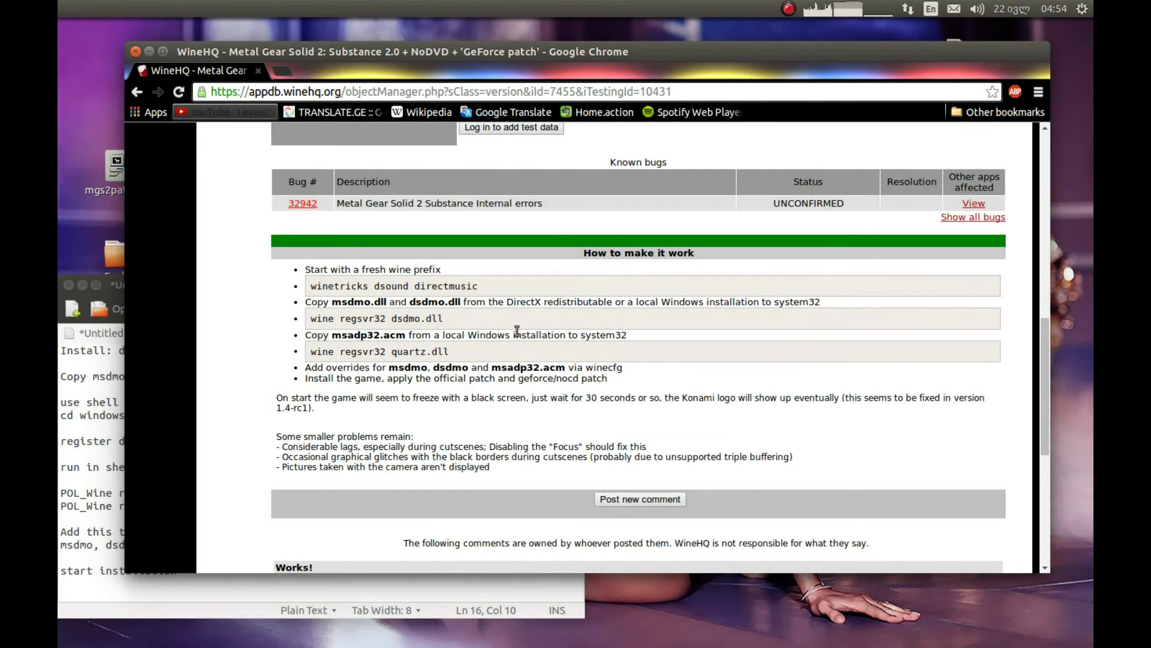
scroll(515, 329, "down", 3)
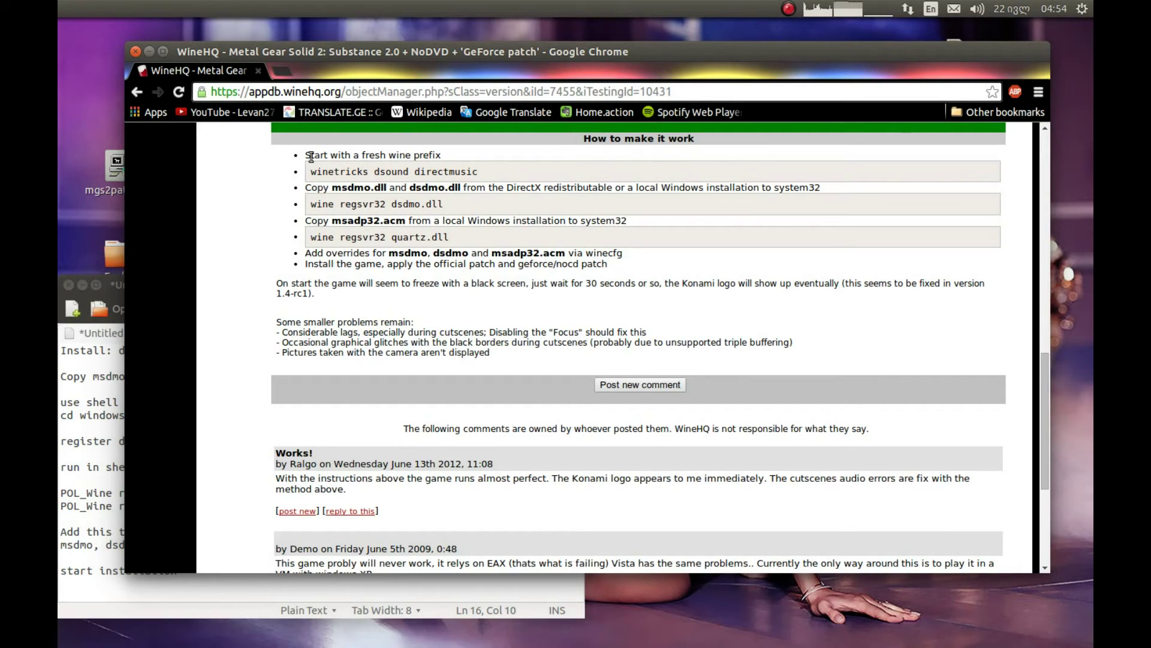
left_click(135, 51)
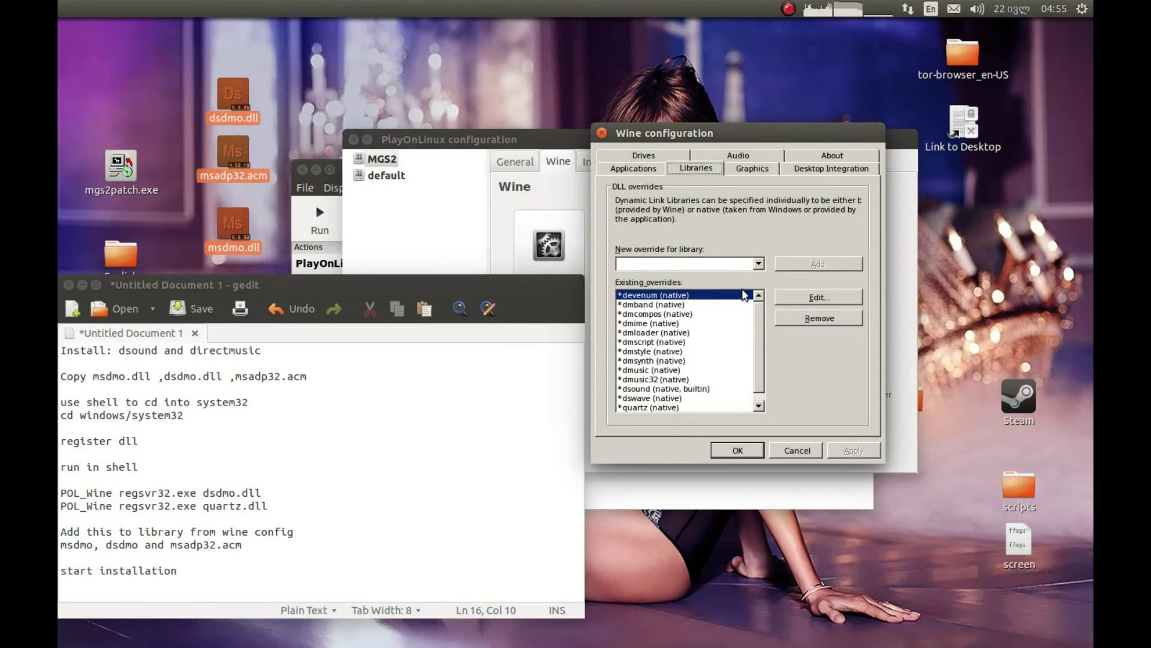
Add msdmo and dsdmo as new library overrides
left_click(759, 264)
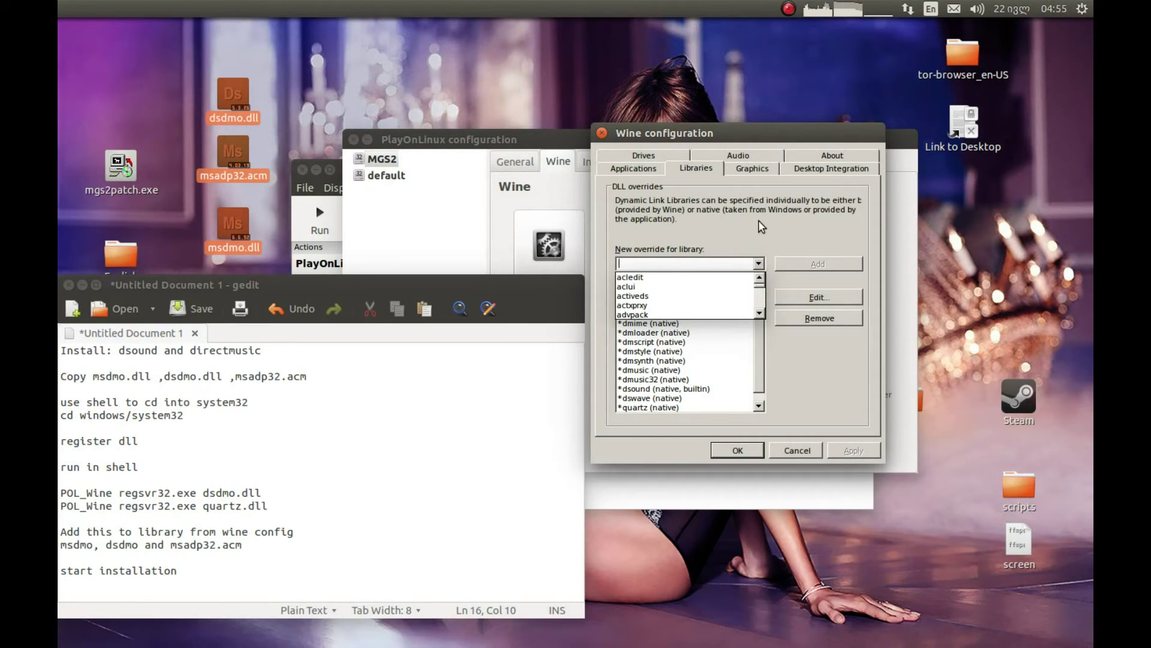
type("ms")
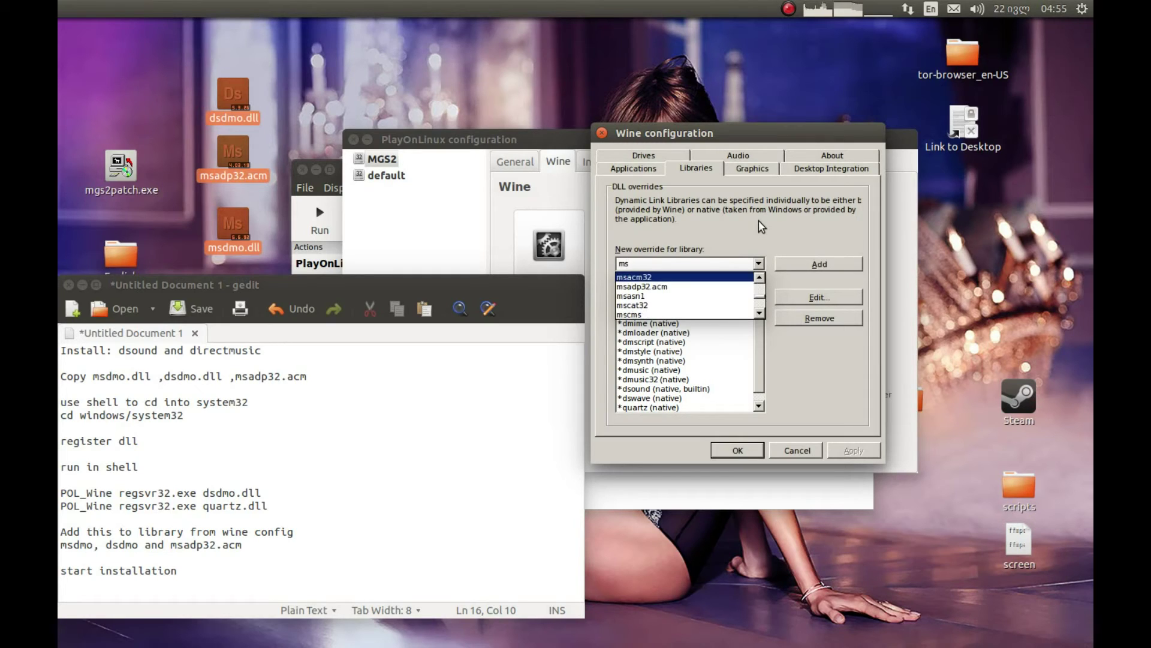
type("dm")
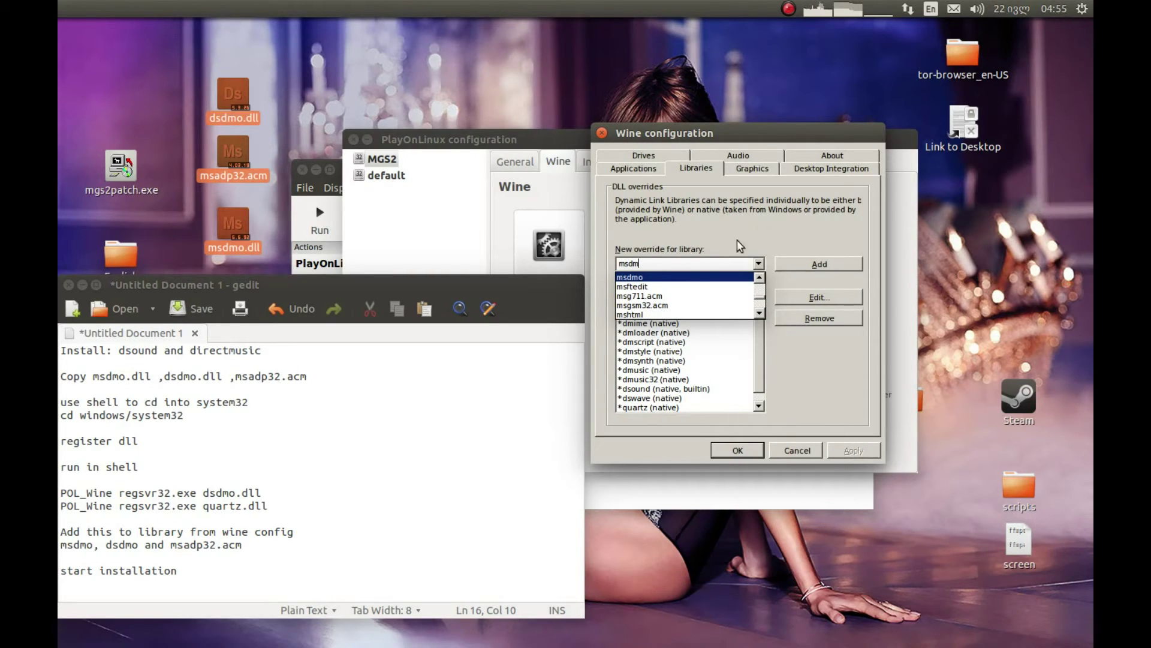
left_click(689, 277)
left_click(806, 265)
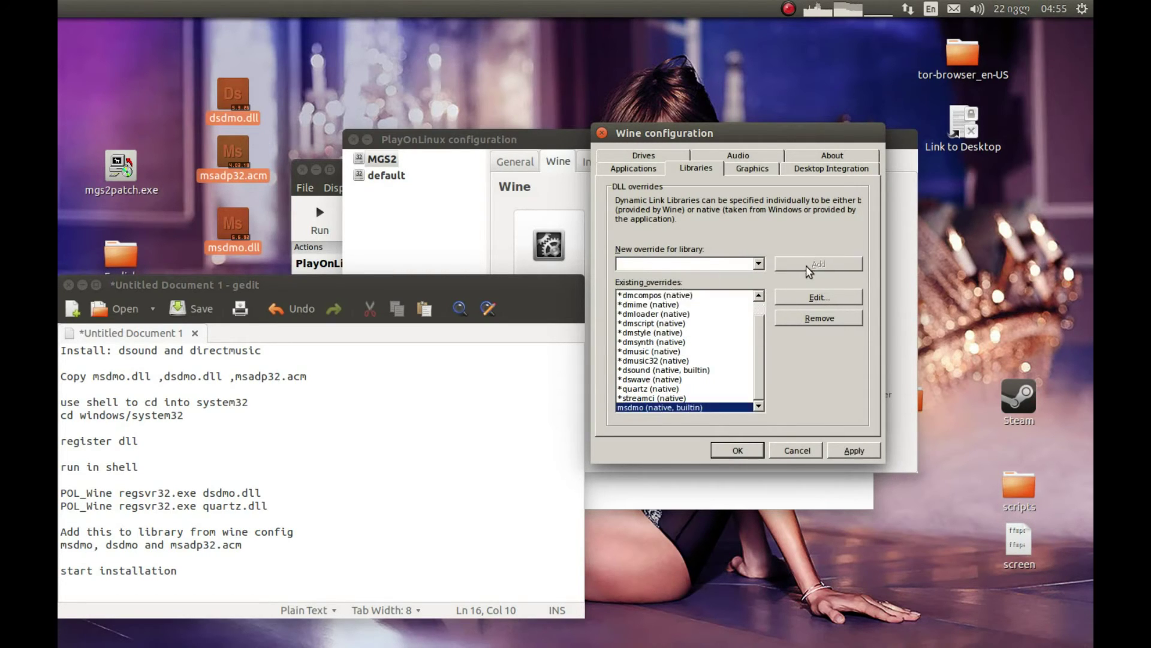
left_click(758, 264)
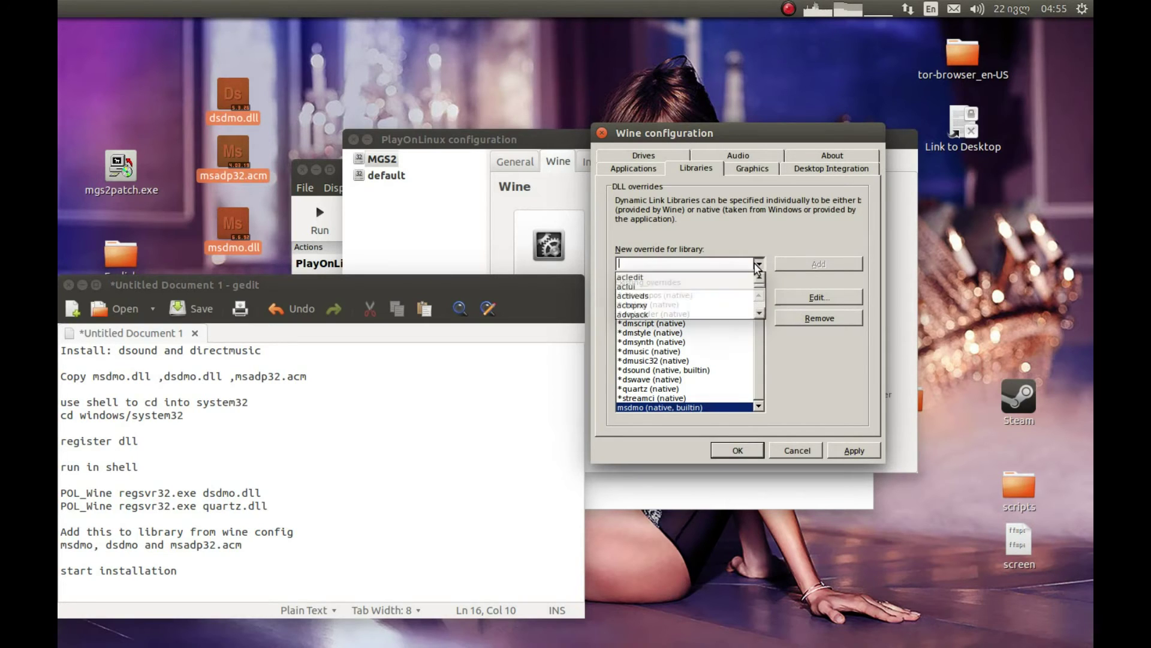
type("dsdmo")
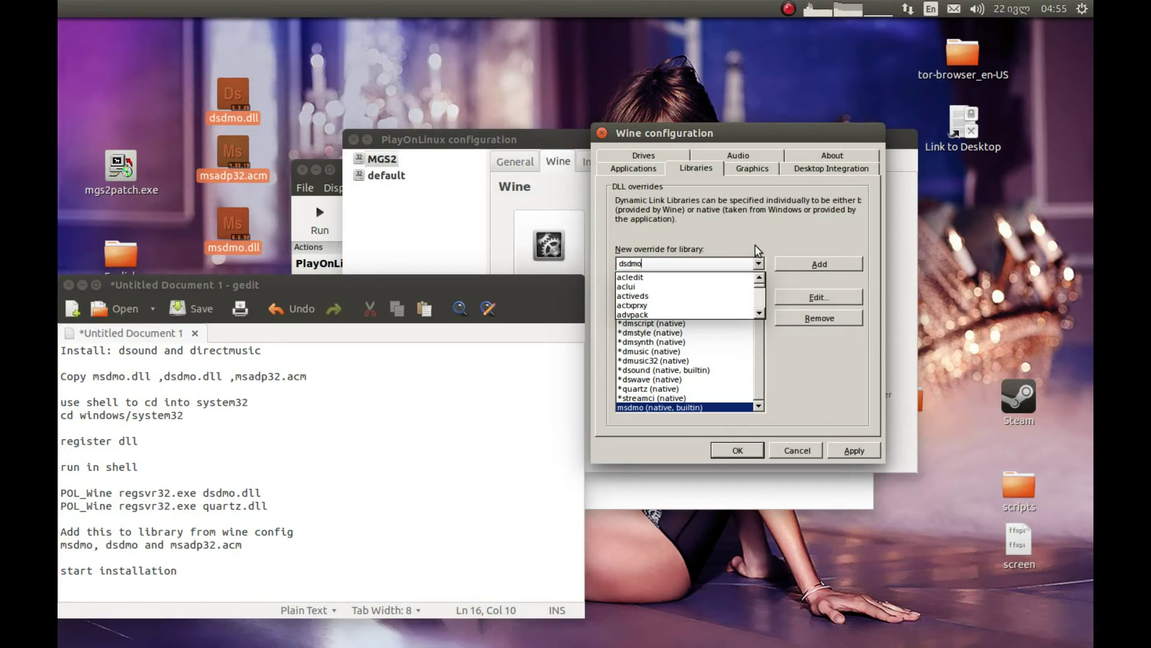
left_click(754, 245)
left_click(809, 262)
Add the msadp32.acm override and apply the library changes
left_click(759, 264)
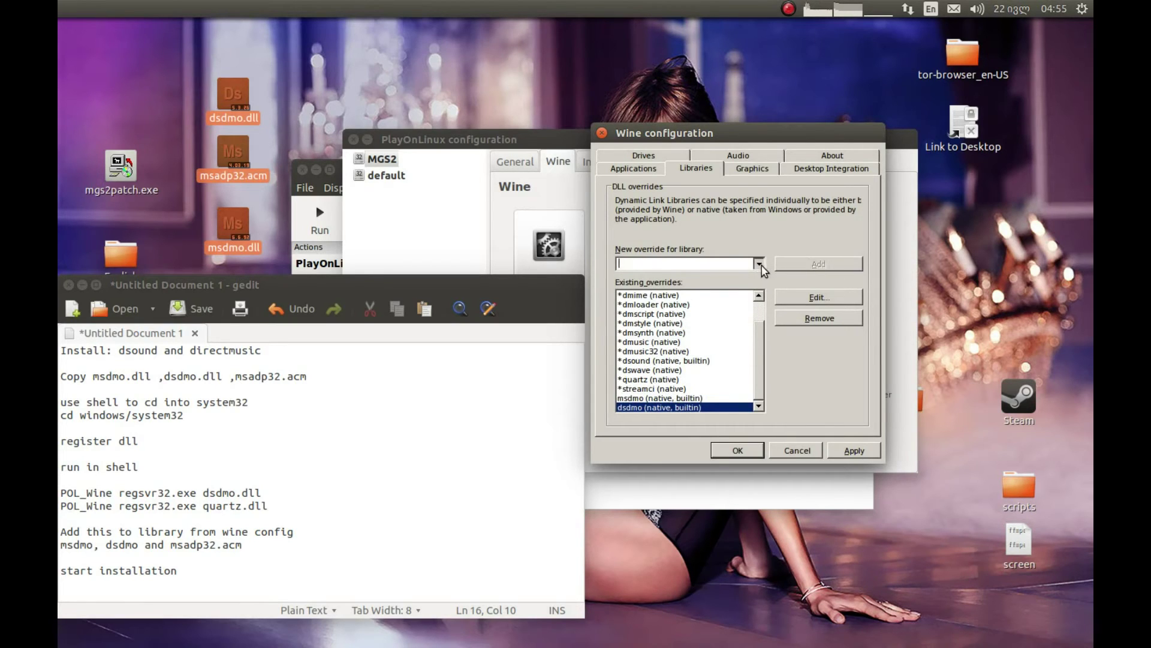
type("msad")
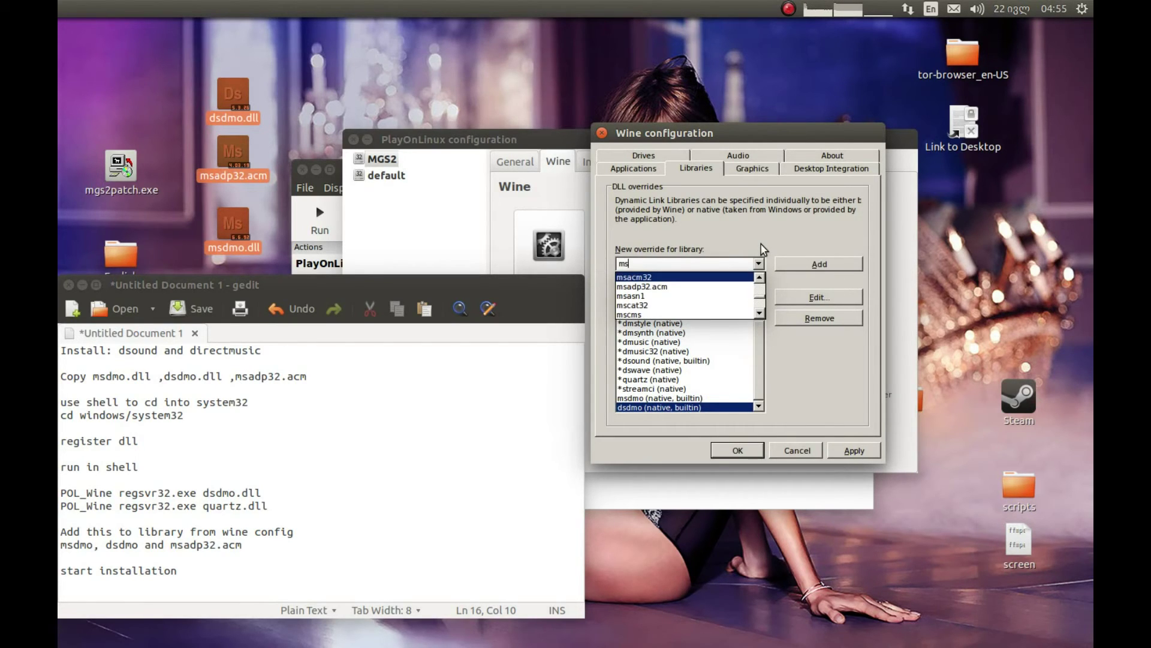
left_click(719, 278)
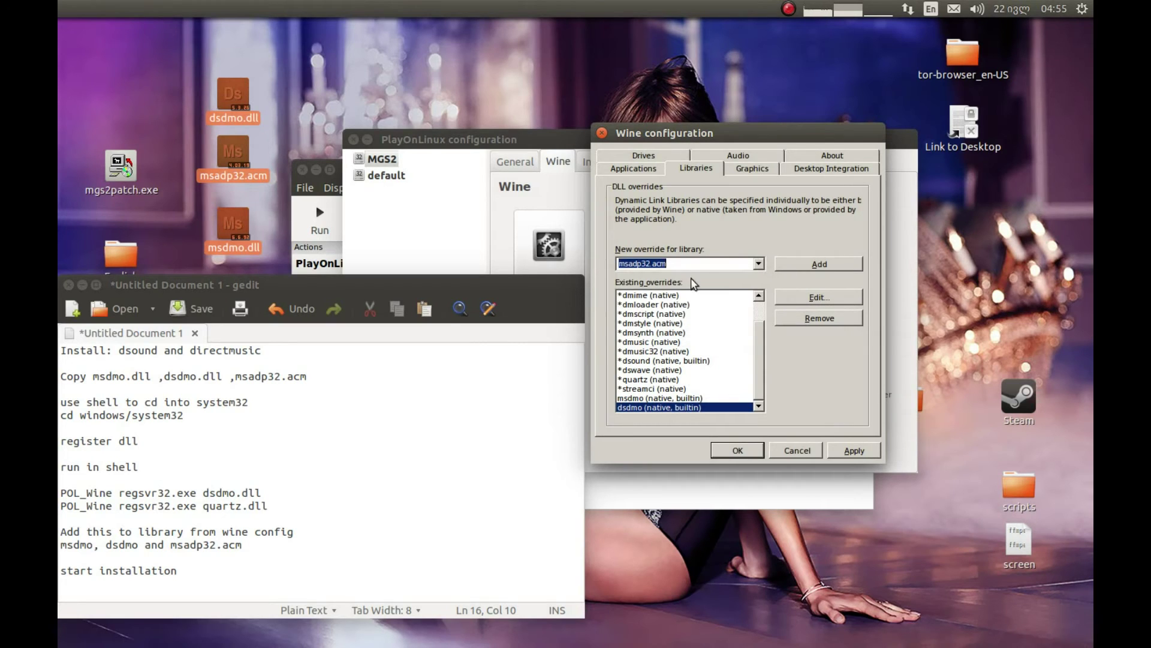
left_click(819, 264)
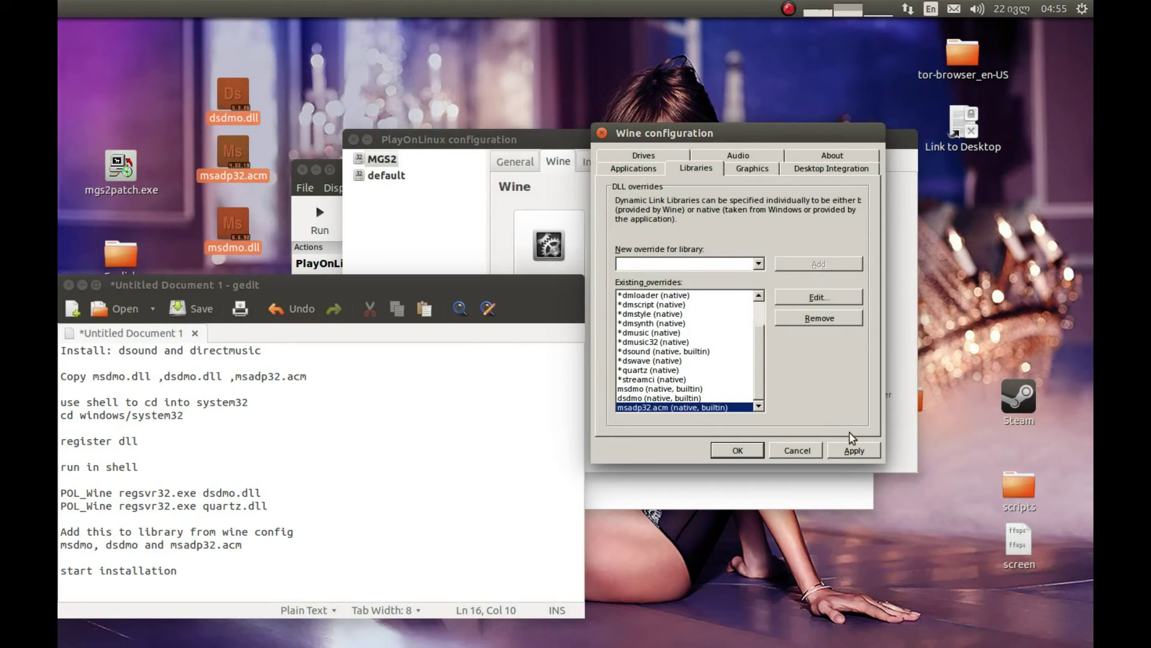
left_click(853, 450)
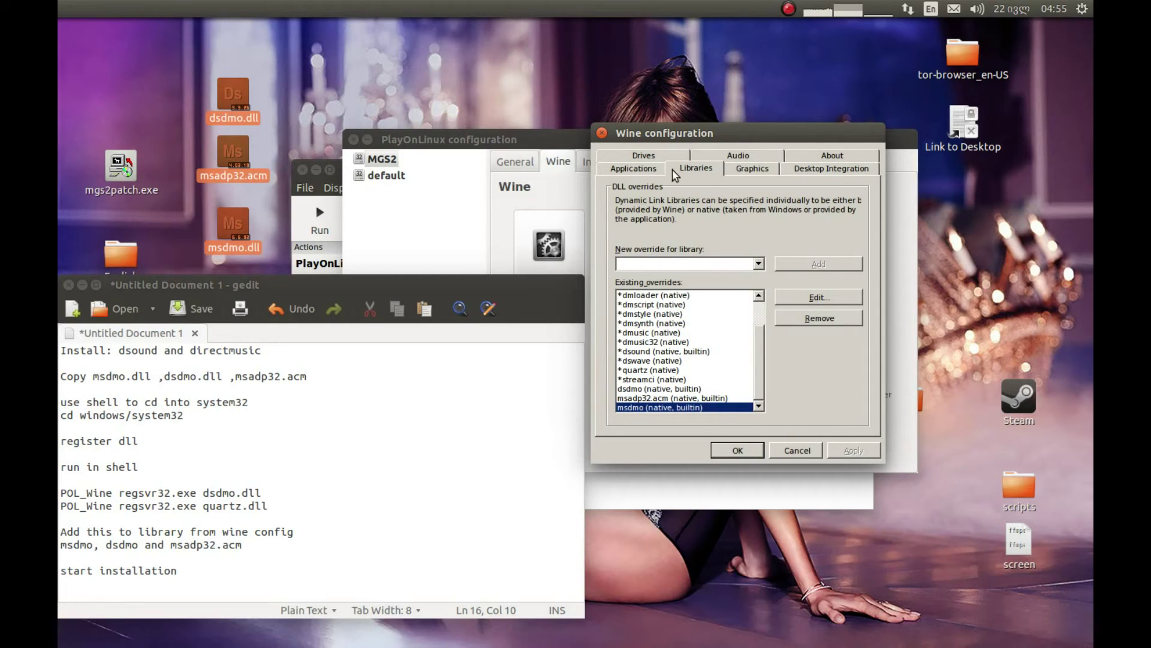
left_click(736, 170)
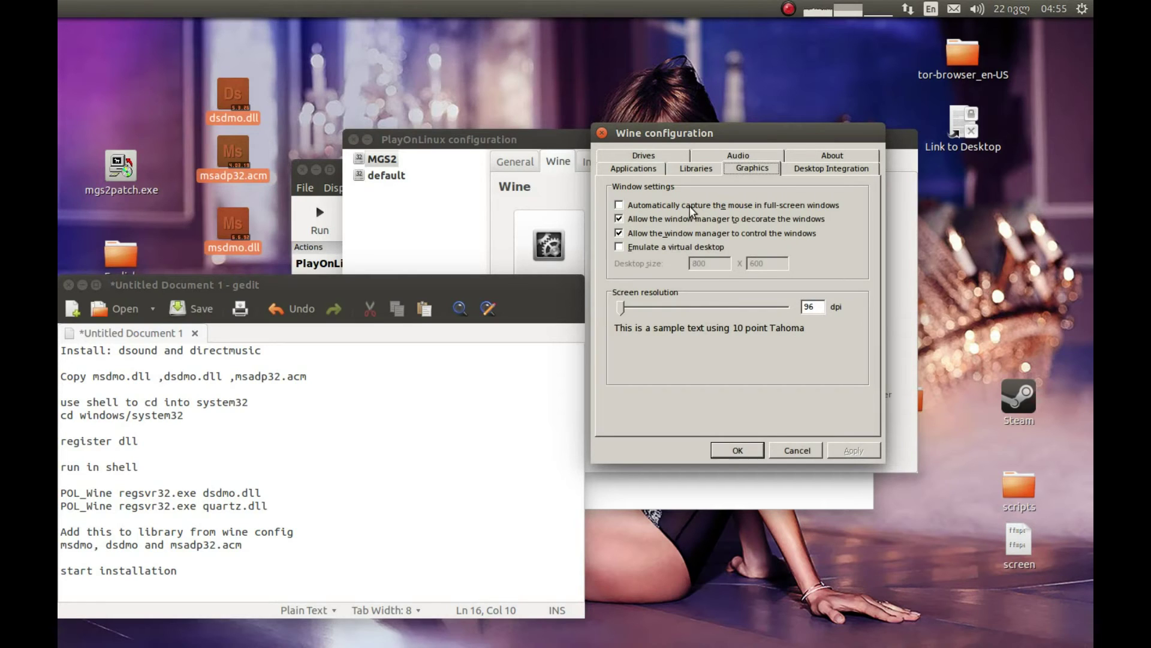
Enable virtual desktop emulation at 1280 x 720 and save the Wine configuration
left_click_drag(703, 139, 655, 106)
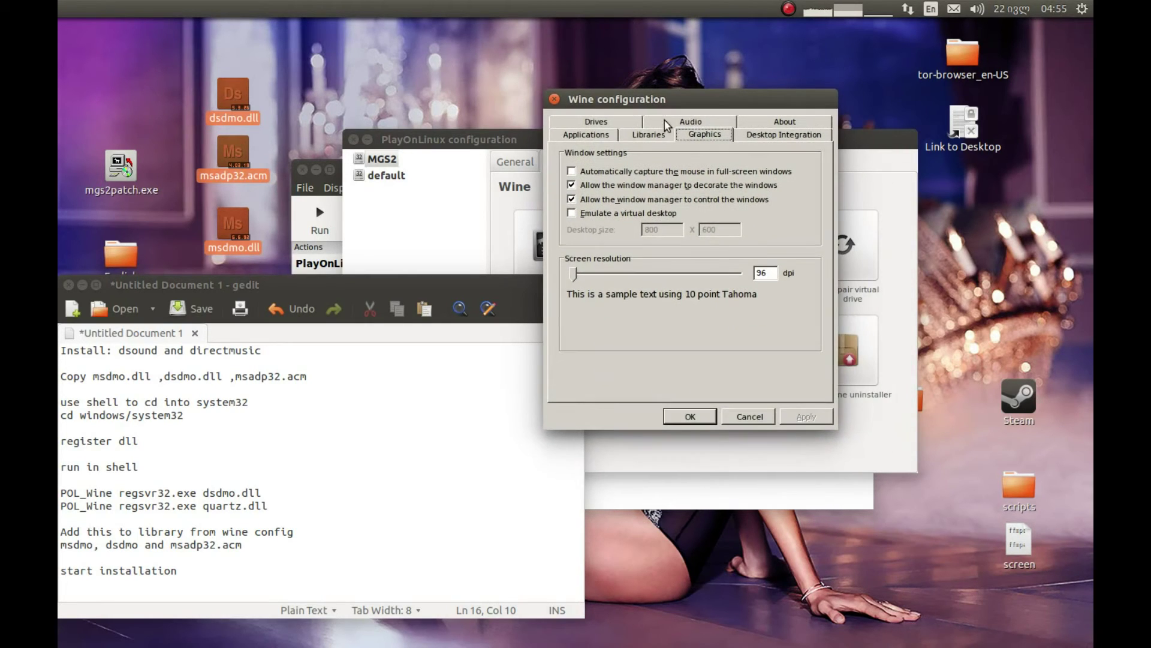
left_click(599, 215)
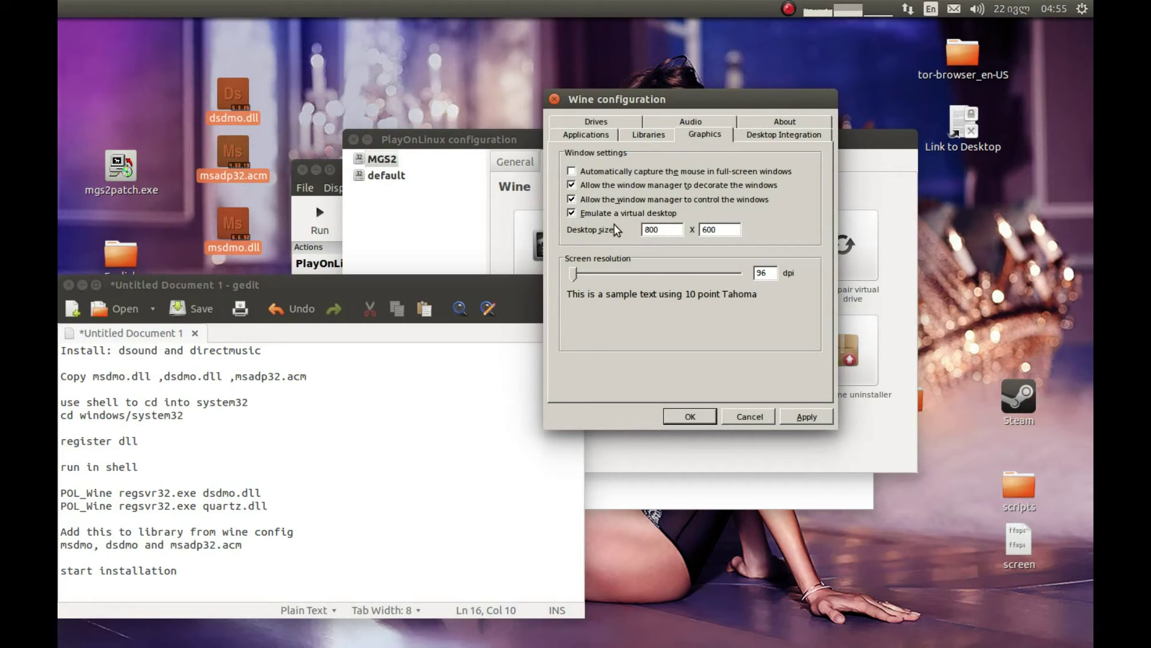
key("Tab")
type("12")
key("Tab")
type("720")
left_click(689, 417)
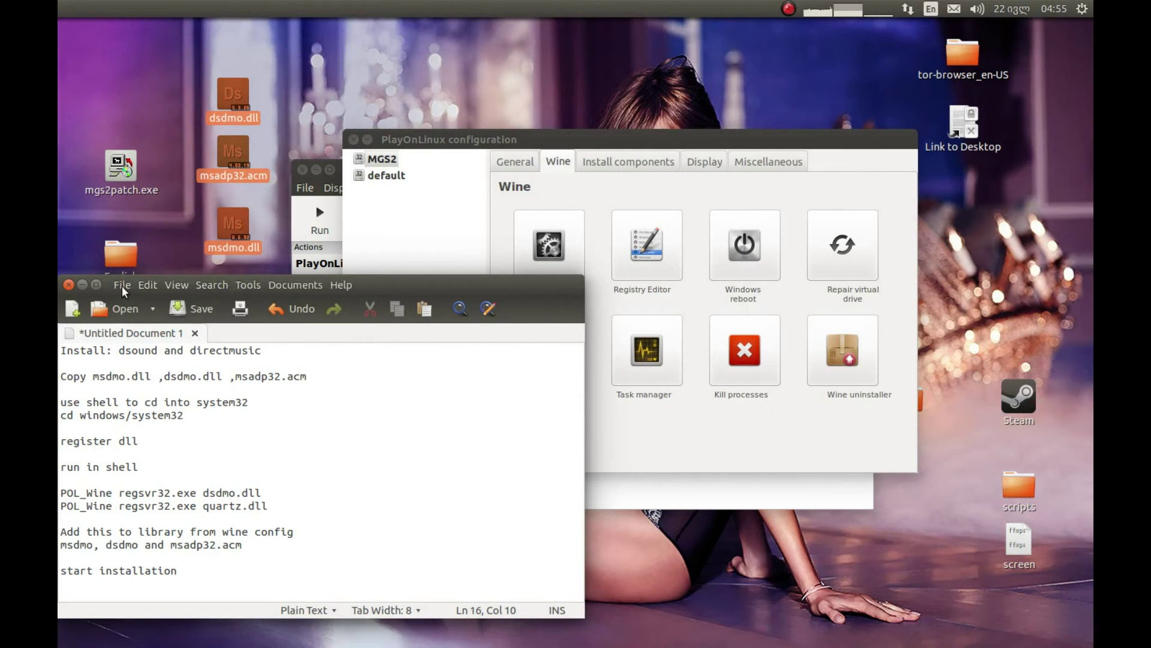
From the MGS2 drive's Miscellaneous options, launch MGS2SSetup.exe off the MGS2 disc
left_click(86, 284)
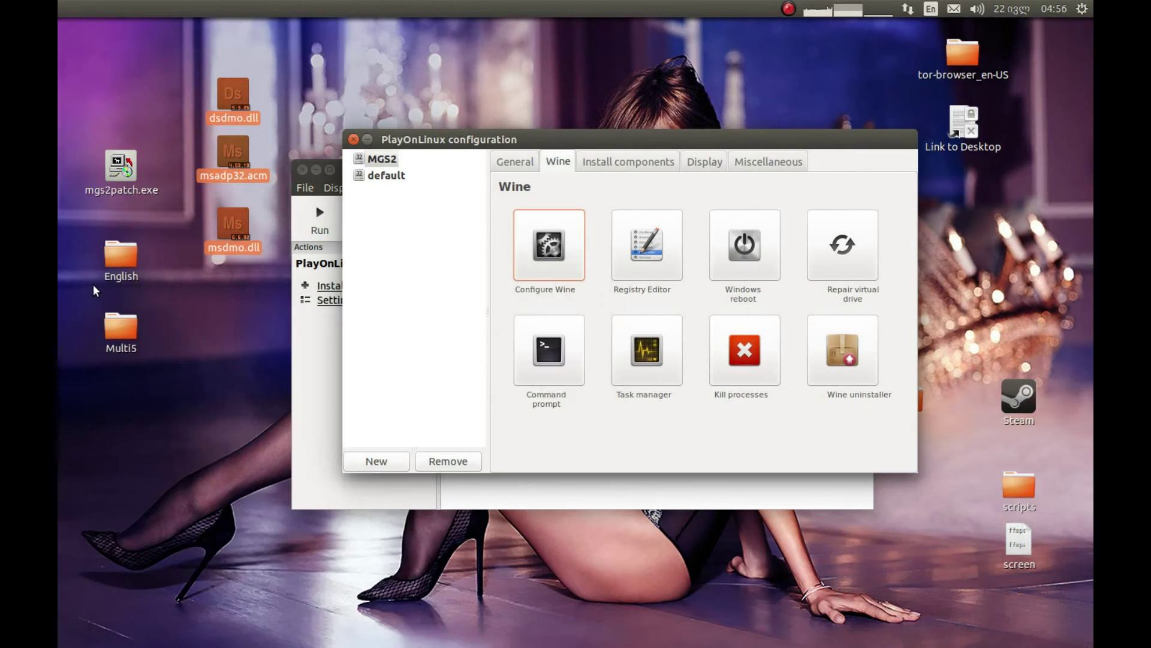
left_click(394, 159)
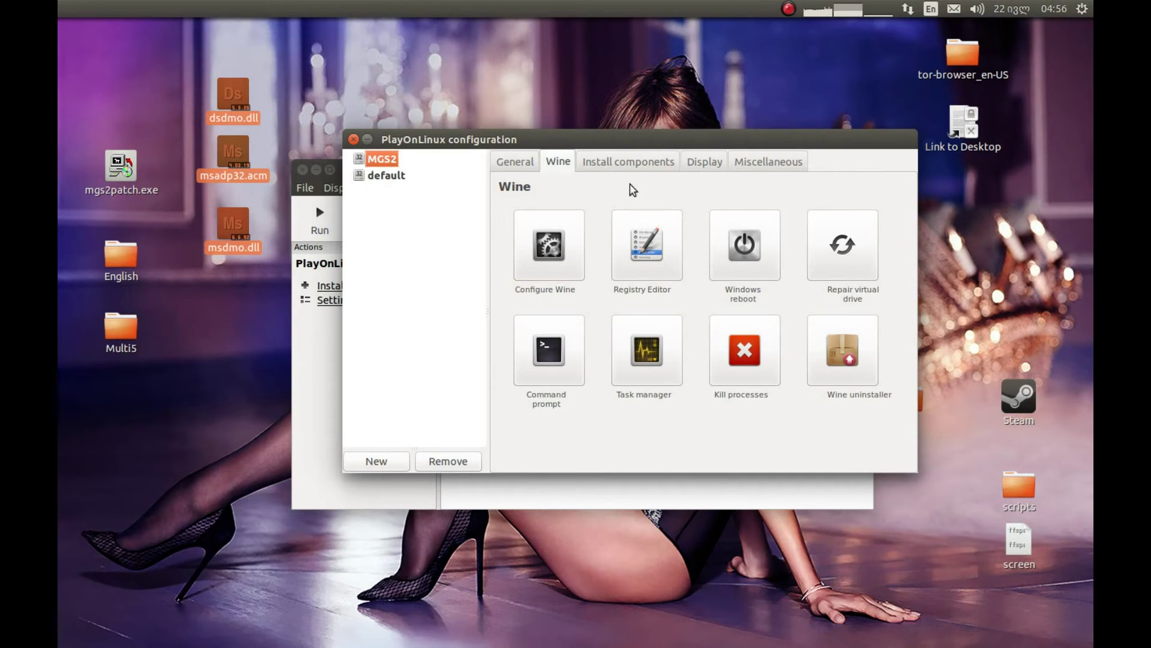
left_click(742, 166)
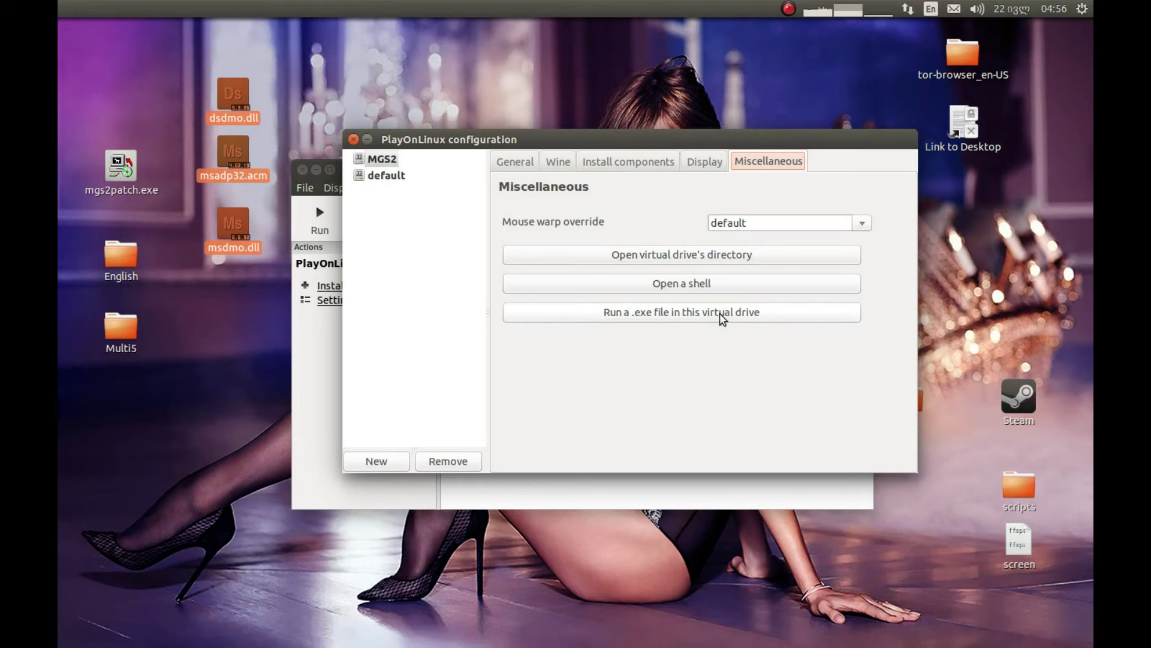
left_click(665, 307)
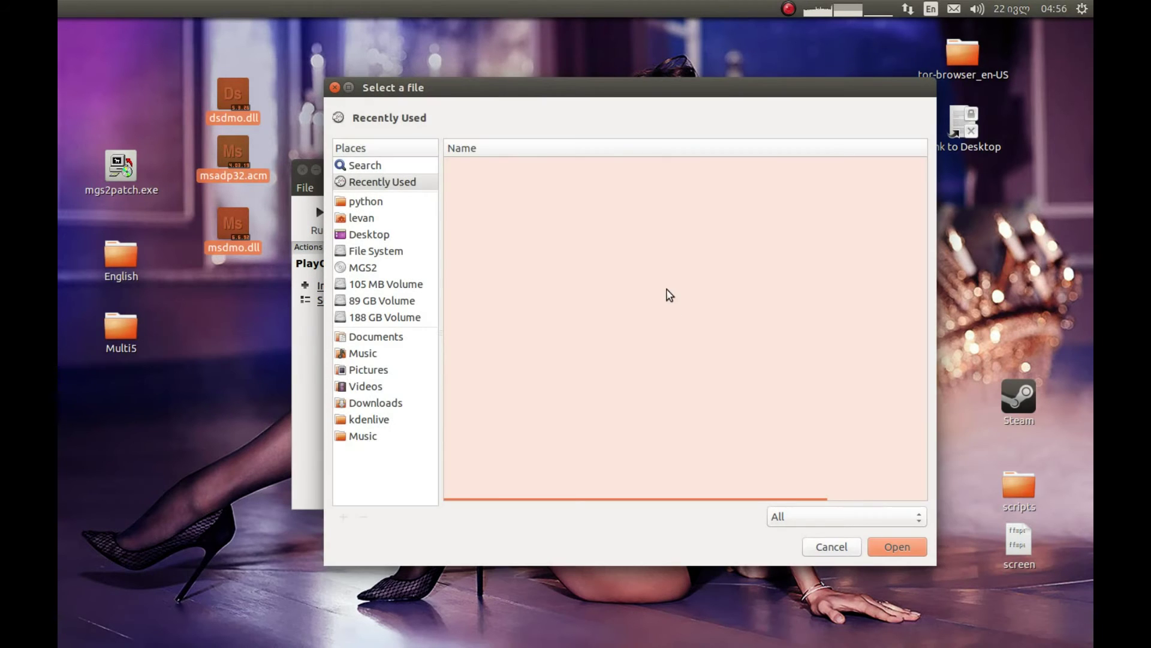
left_click(377, 267)
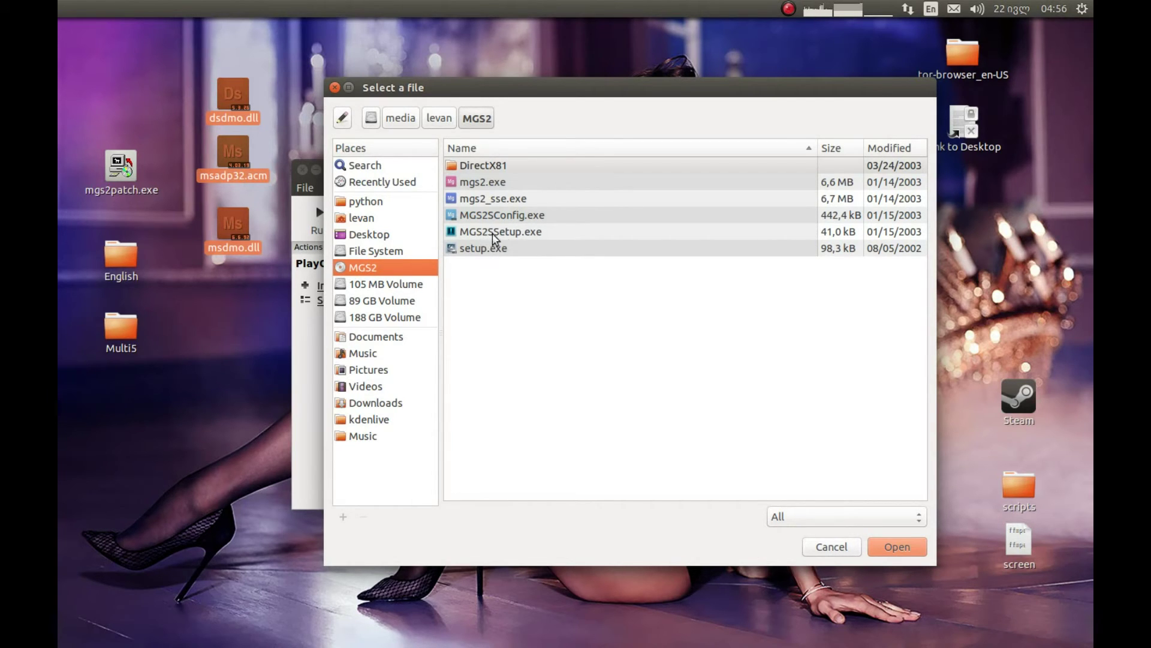
double_click(525, 234)
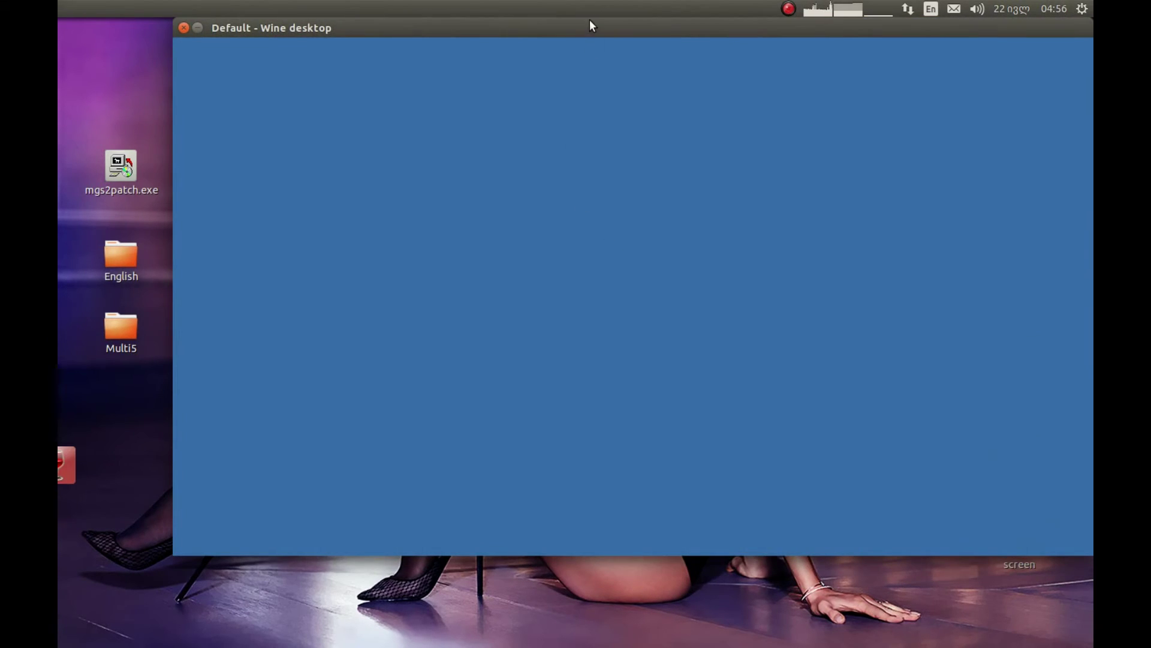
left_click_drag(592, 34, 535, 80)
Install the game with the license accepted, default destination and full 7.6GB option
left_click(656, 279)
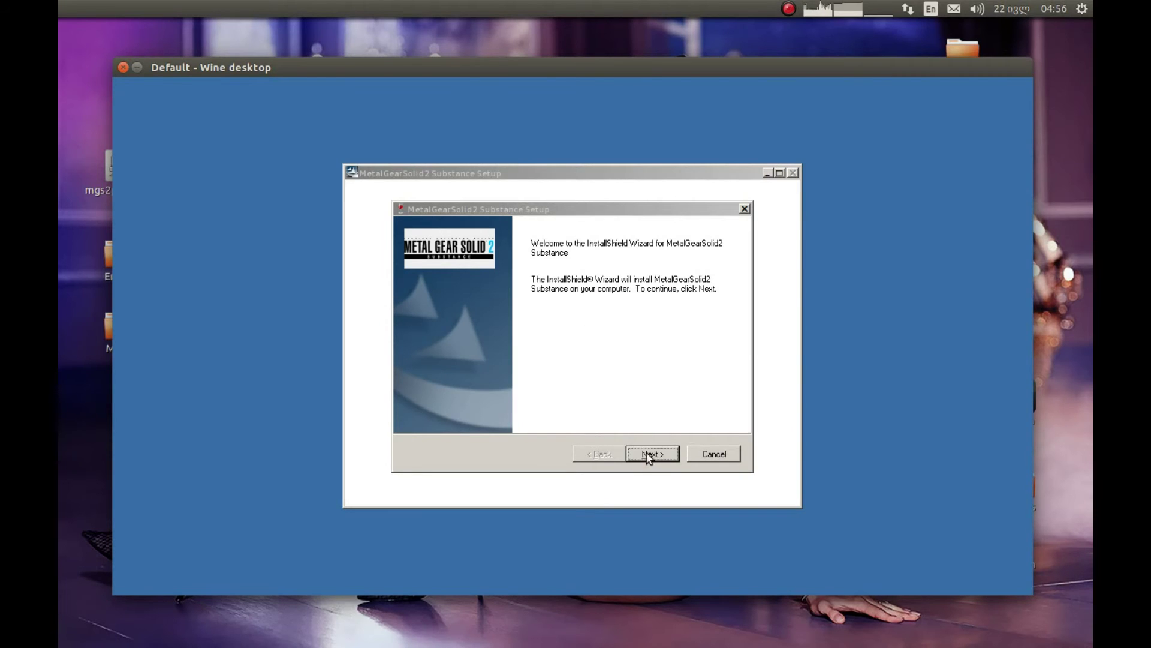
left_click(648, 456)
left_click(659, 454)
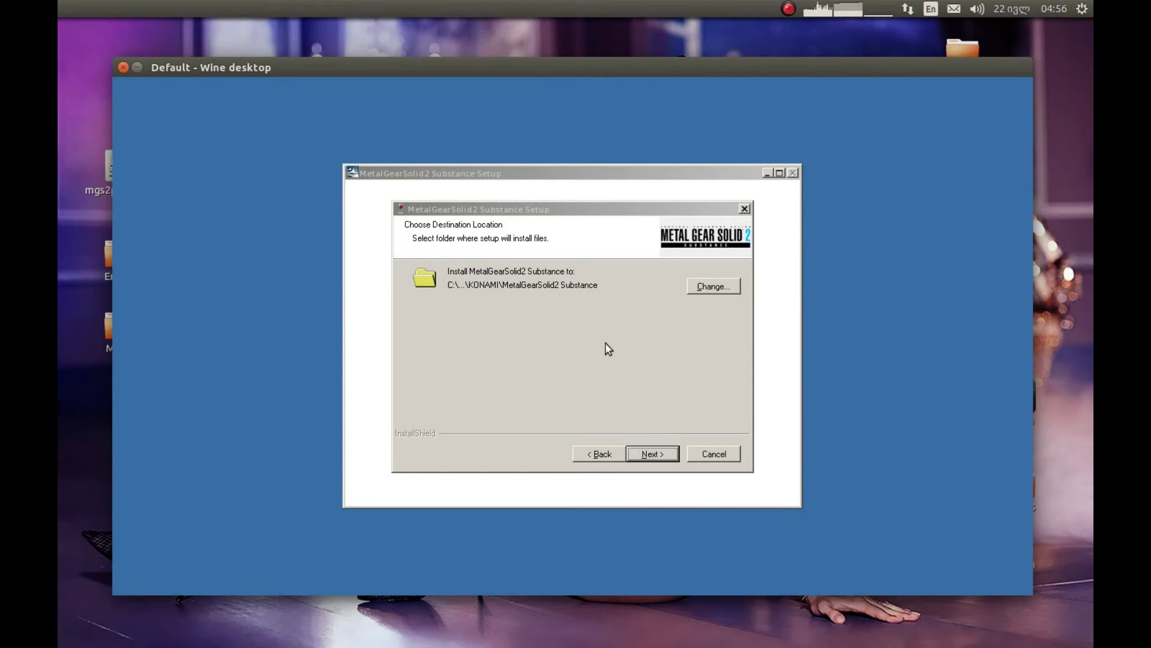
left_click(638, 455)
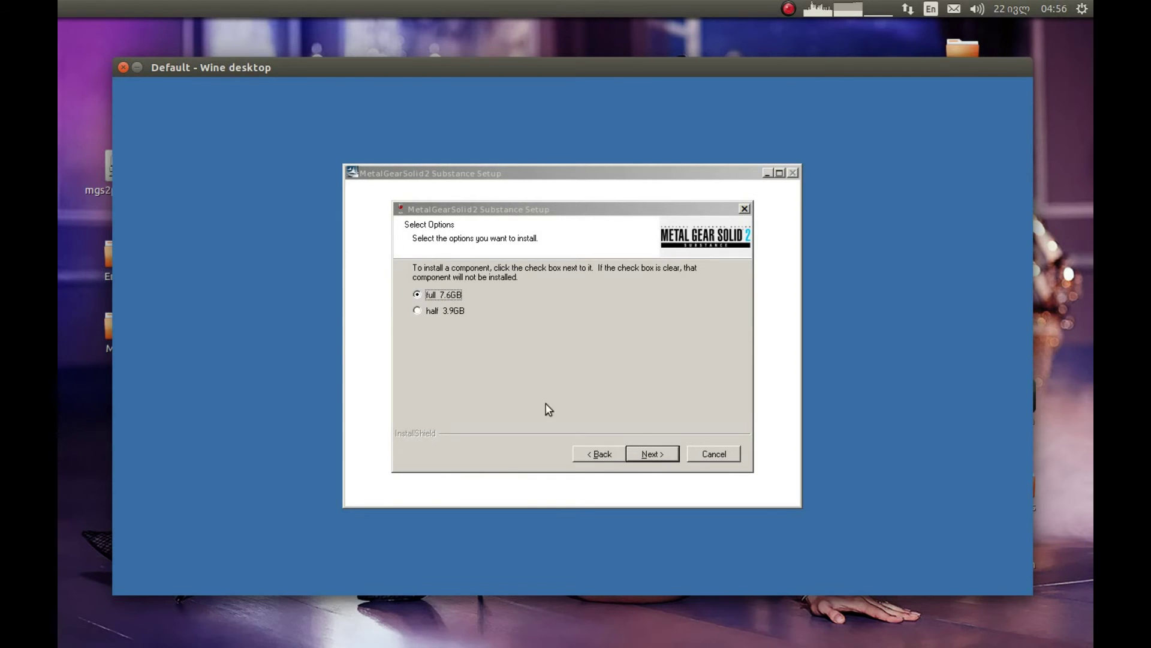
left_click(646, 456)
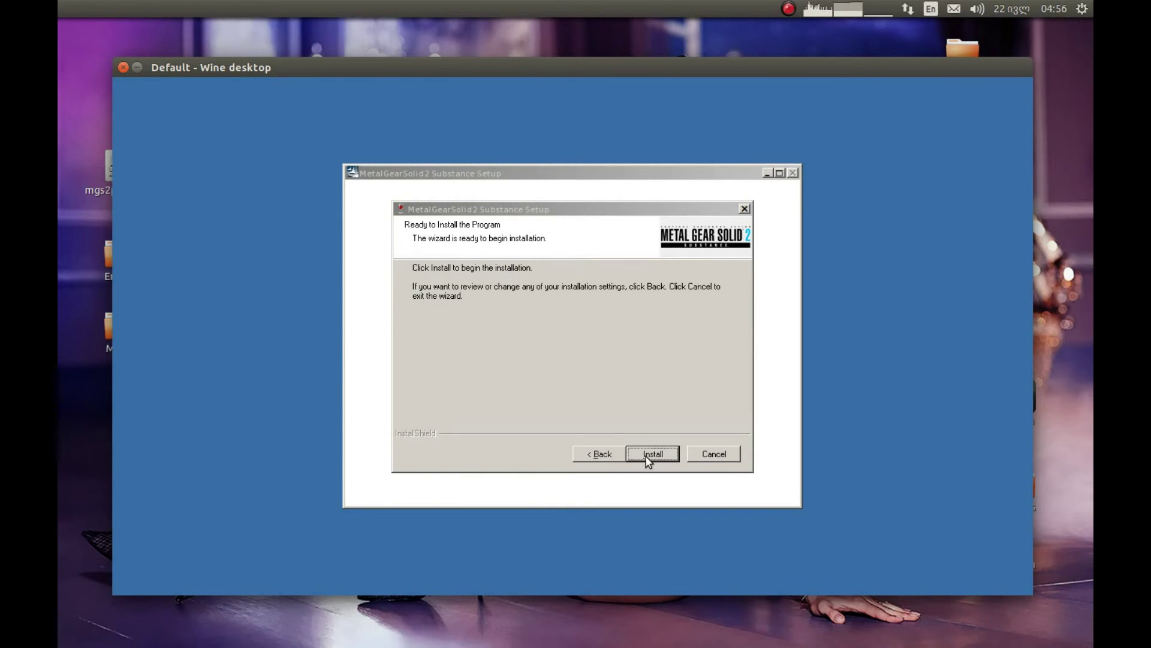
left_click(652, 453)
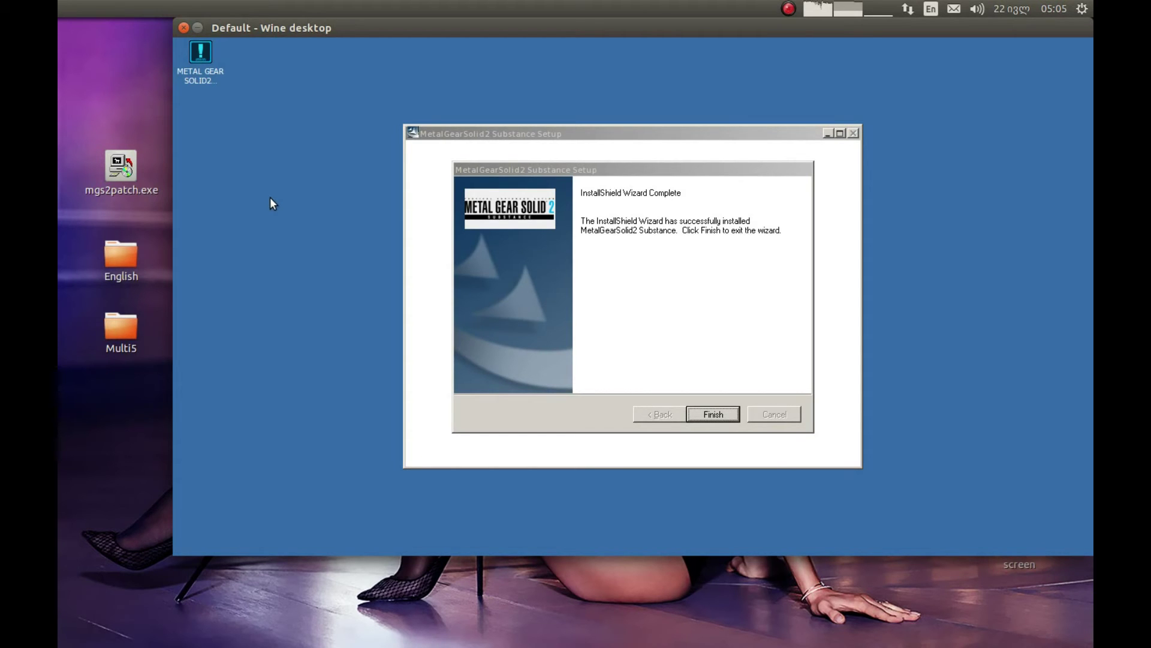
left_click_drag(434, 33, 356, 73)
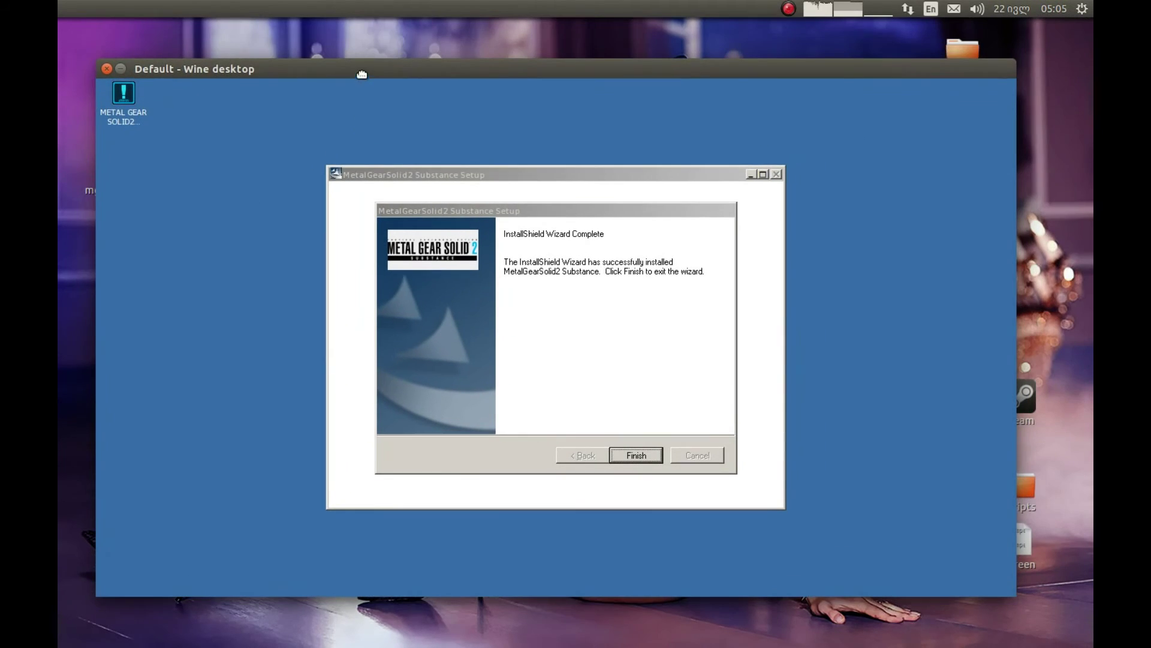
left_click(634, 453)
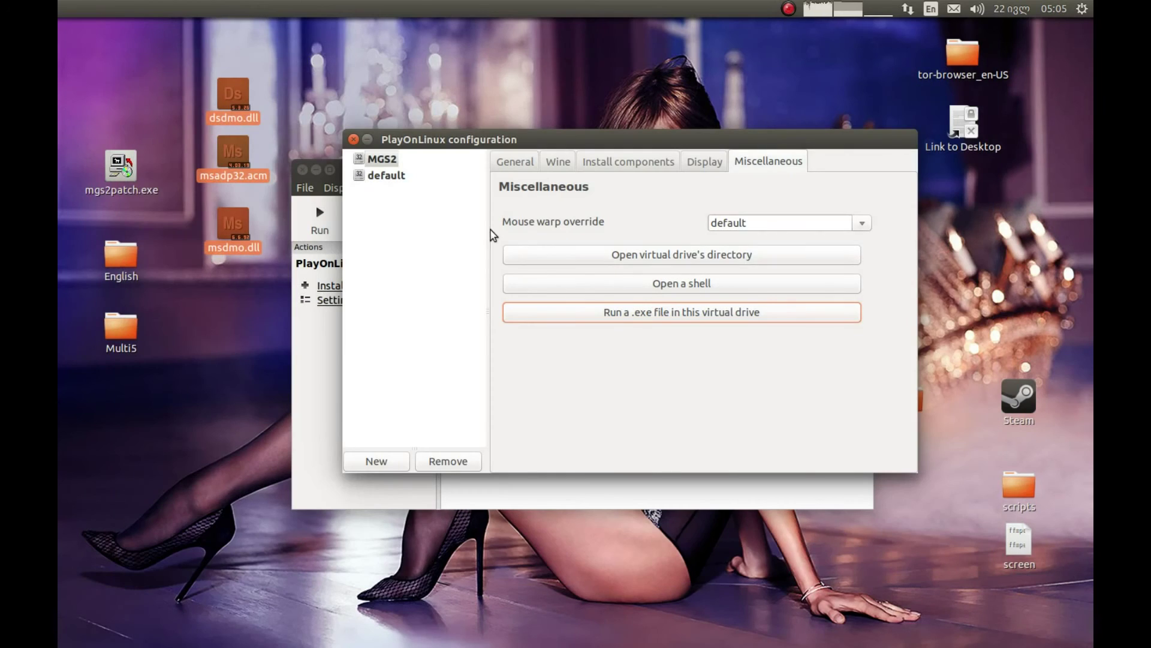
Launch mgs2patch.exe from the Desktop folder through the MGS2 drive's Miscellaneous options
left_click_drag(514, 140, 547, 158)
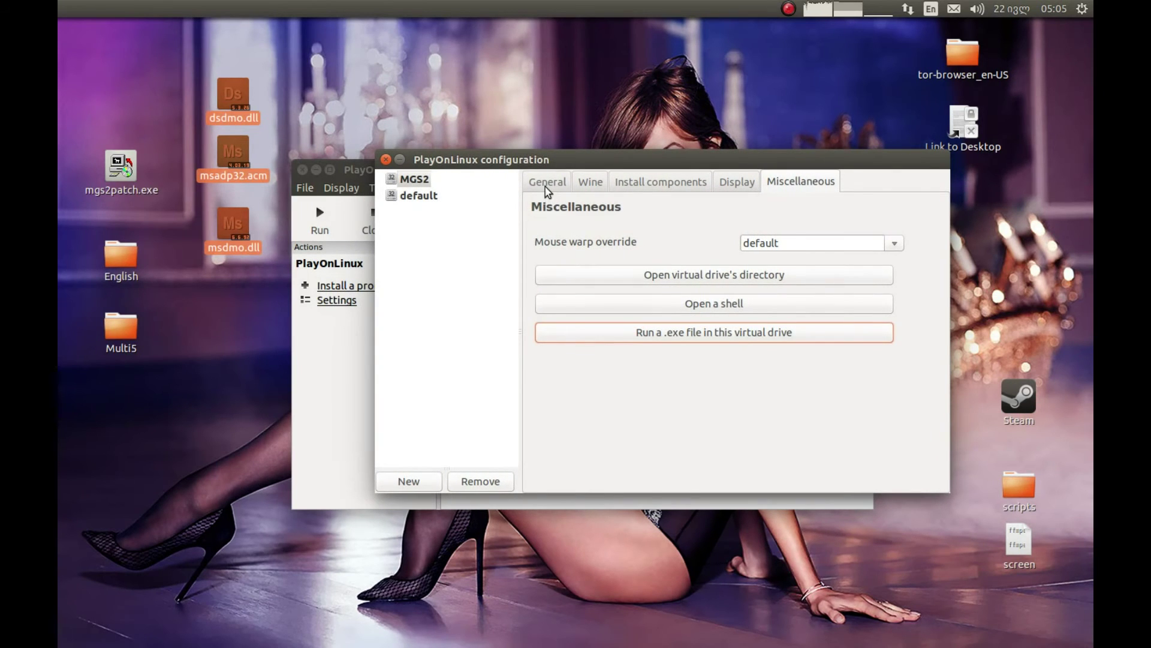
left_click(556, 179)
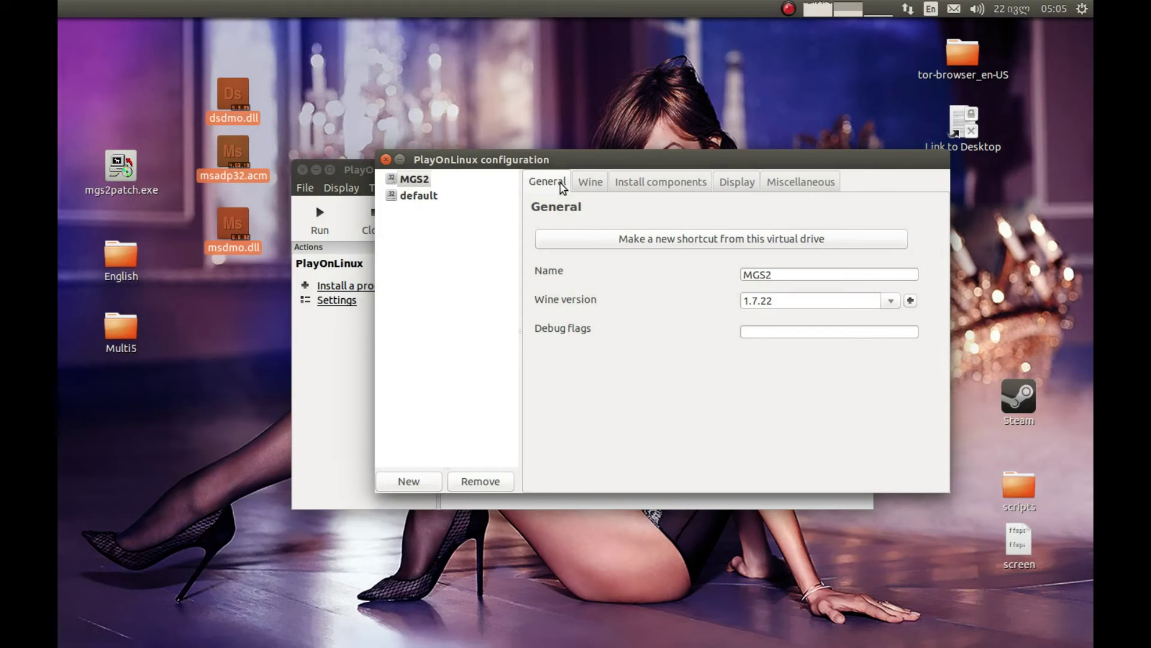
left_click(798, 183)
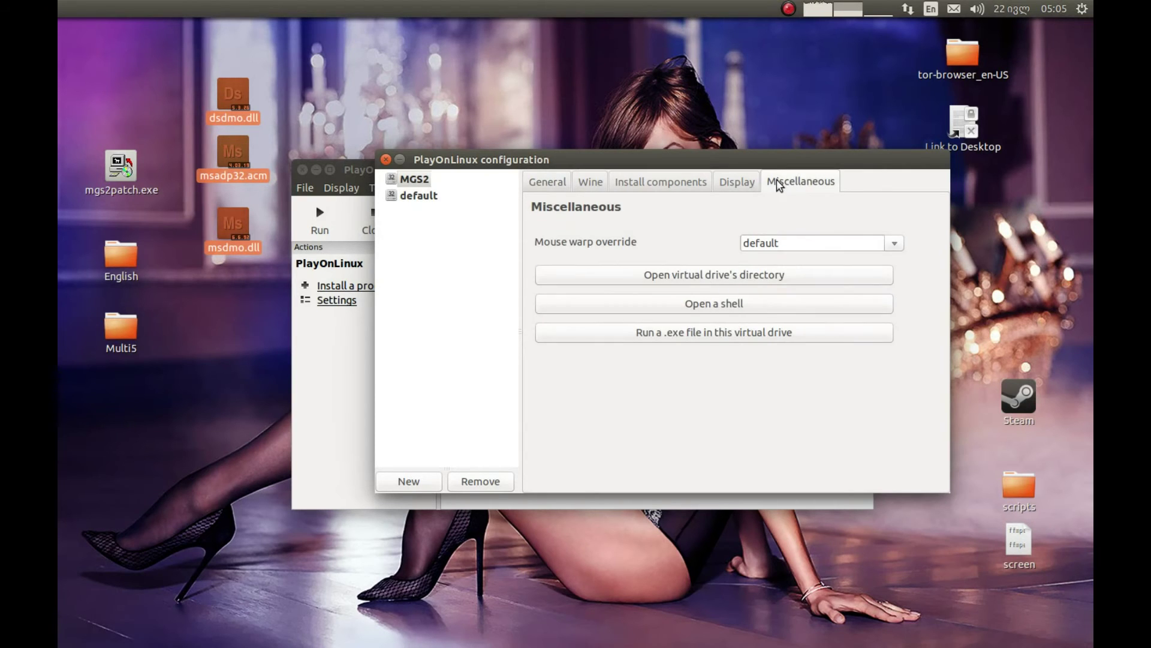
left_click(677, 335)
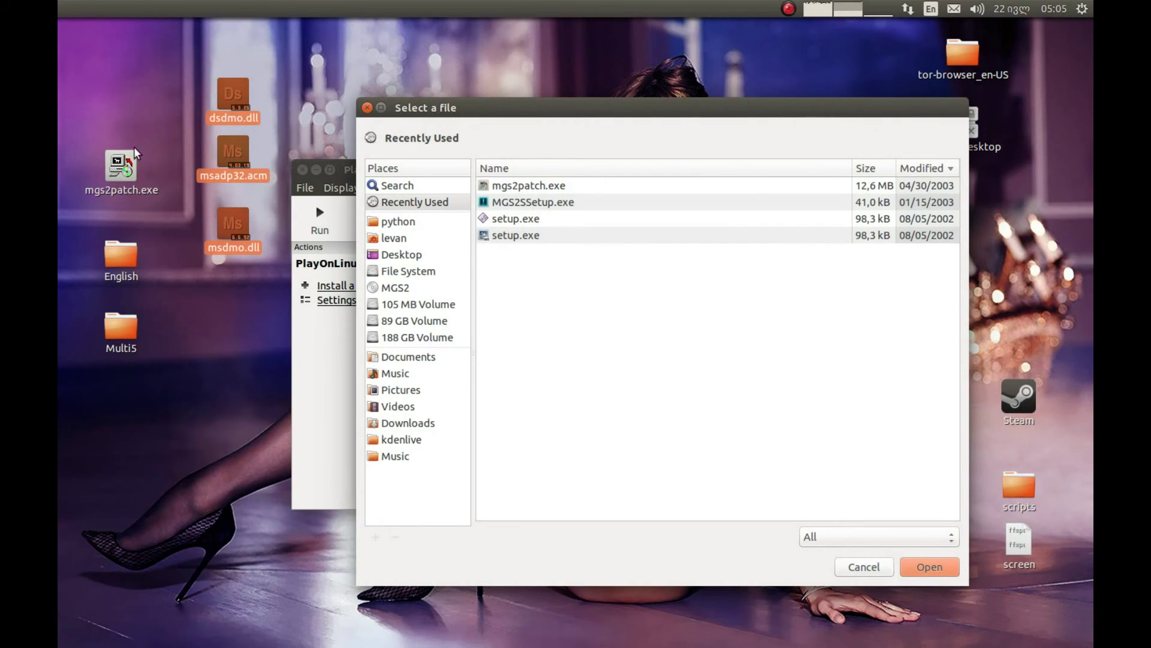
left_click(414, 255)
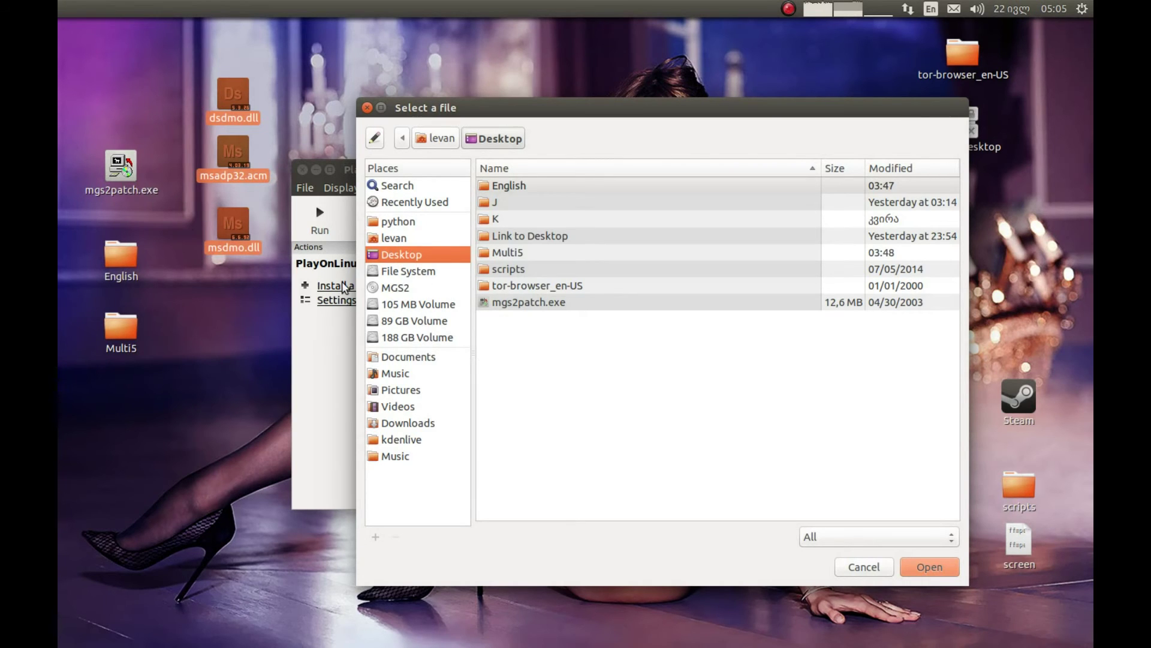
double_click(511, 302)
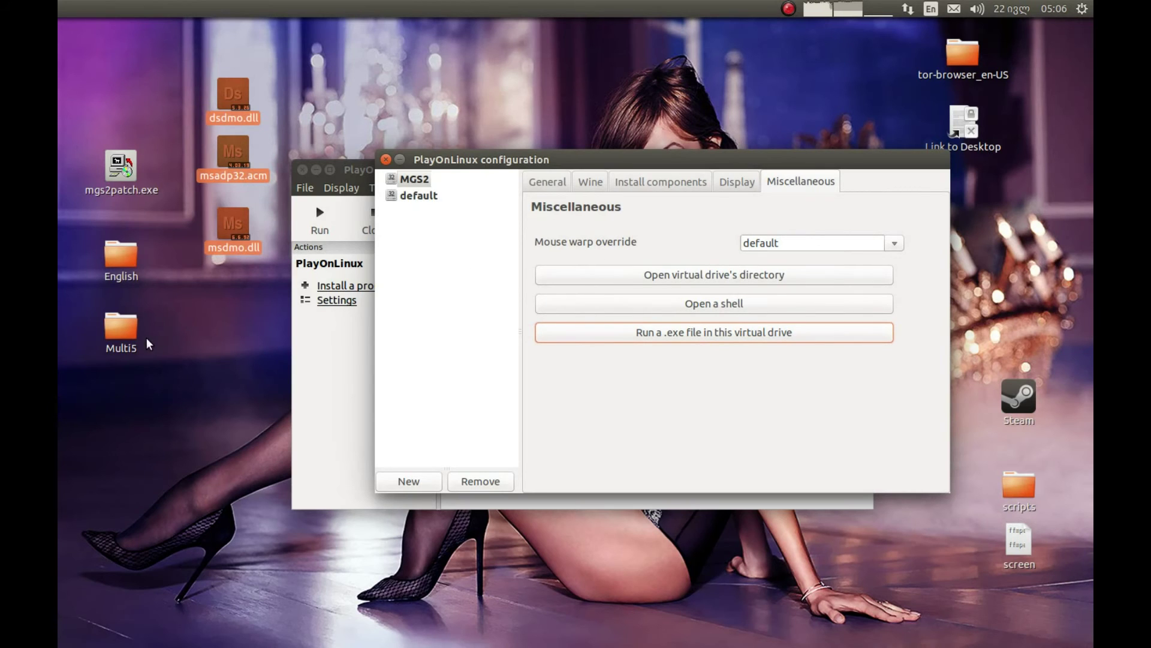
Install the patch, acknowledge the success message, and dismiss the Wine crash notice
left_click(251, 318)
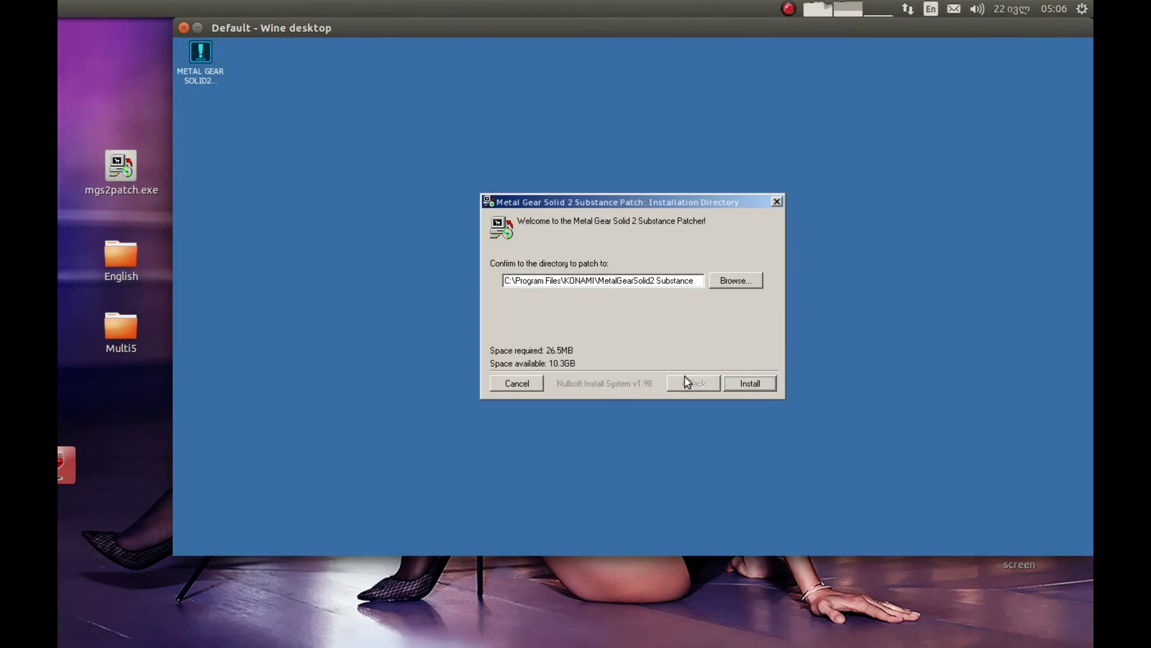
left_click(744, 383)
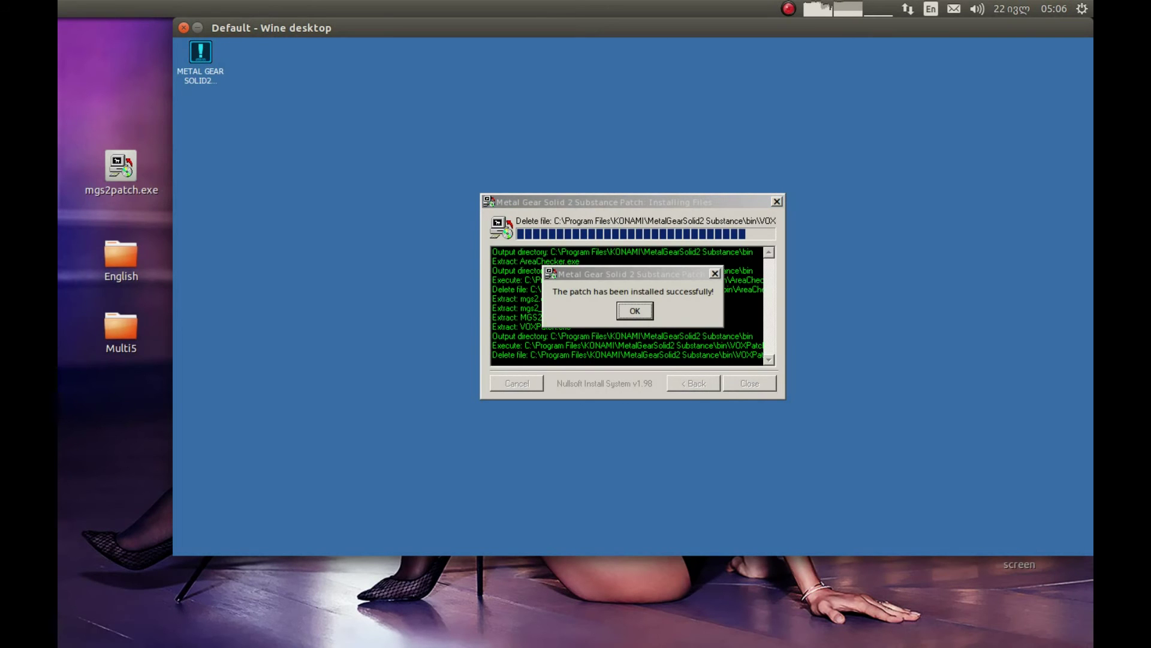
left_click(634, 311)
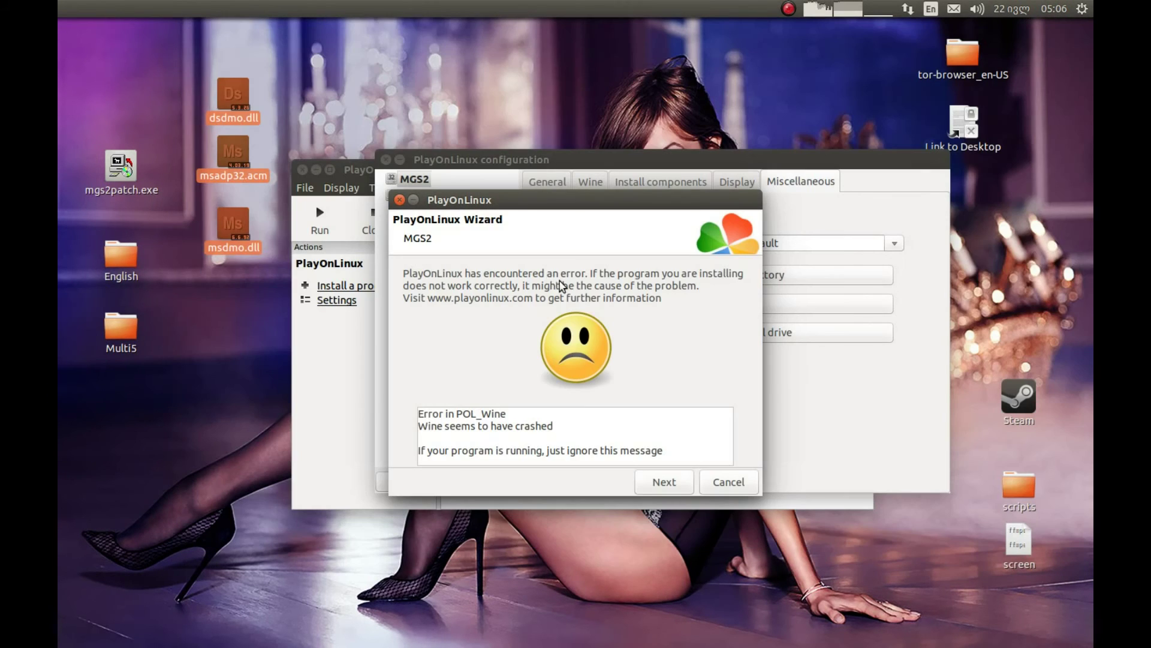
left_click(725, 479)
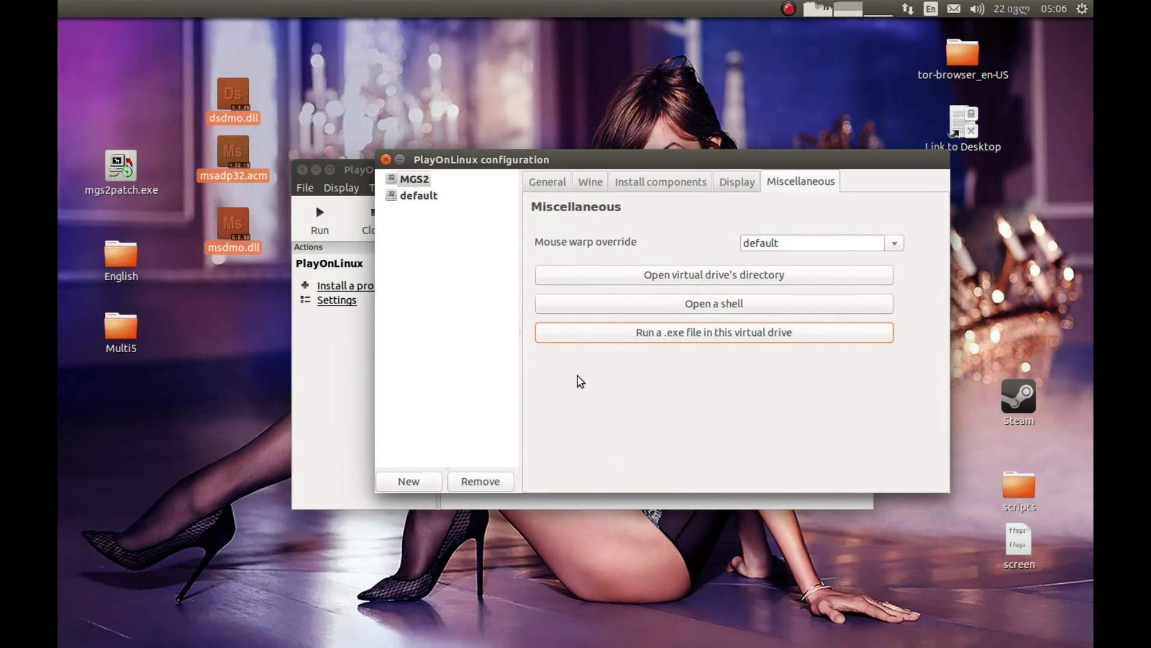
Create shortcuts named mgs2 and MGS2SConfig targeting mgs2.exe and MGS2SConfig.exe
left_click(550, 181)
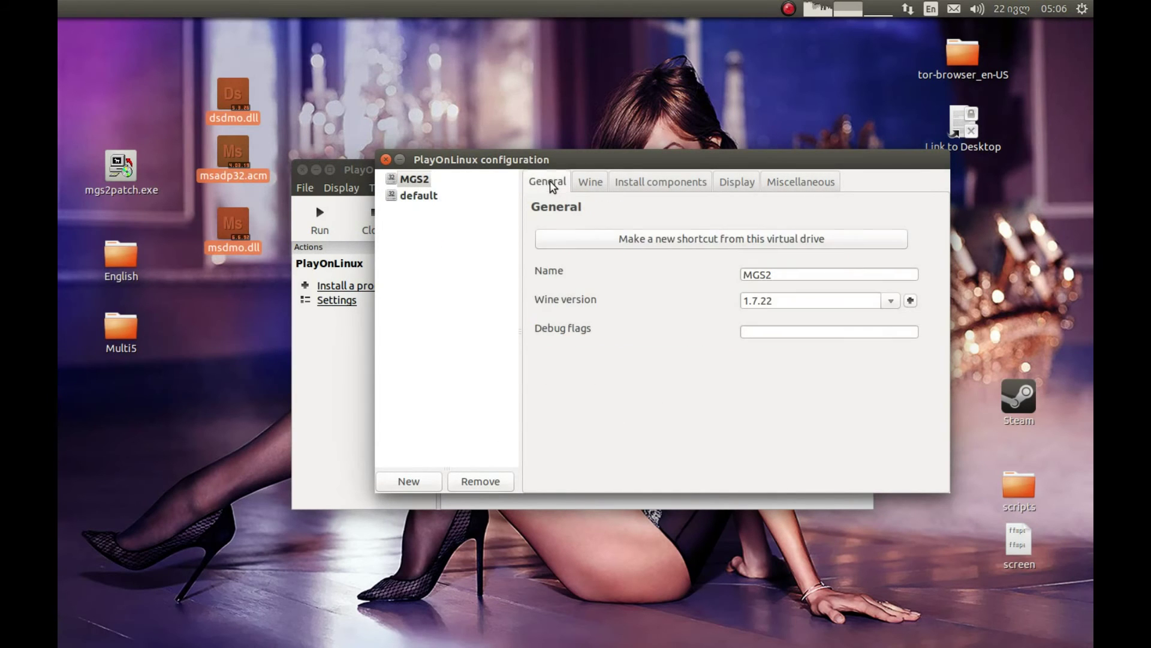
left_click(683, 249)
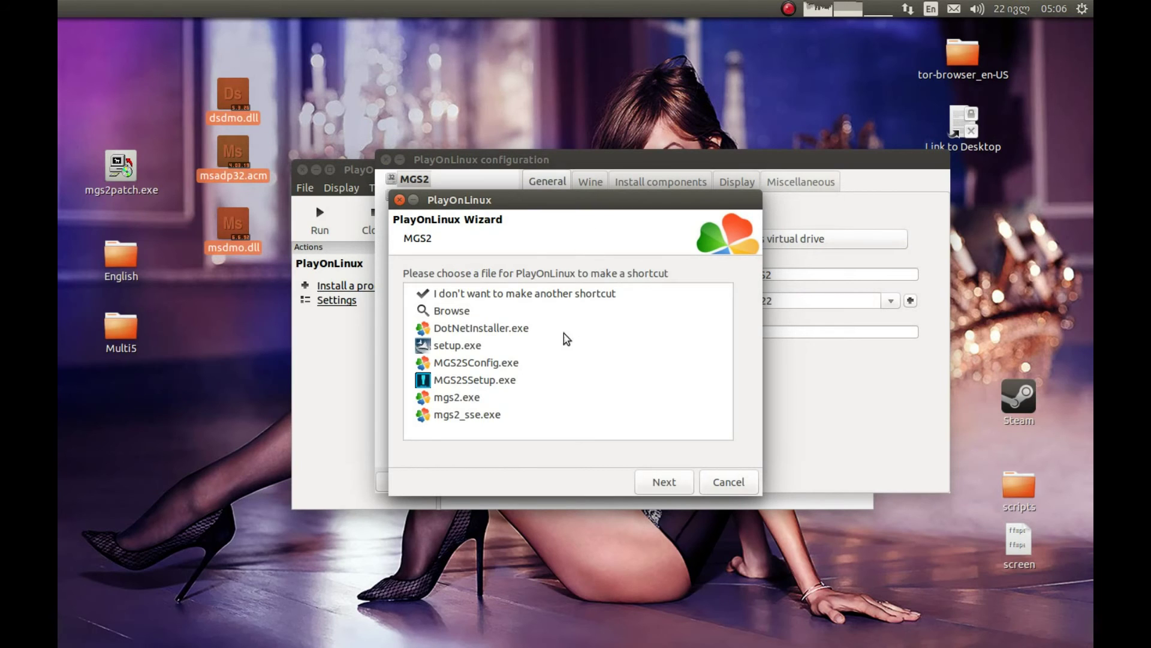
left_click(472, 397)
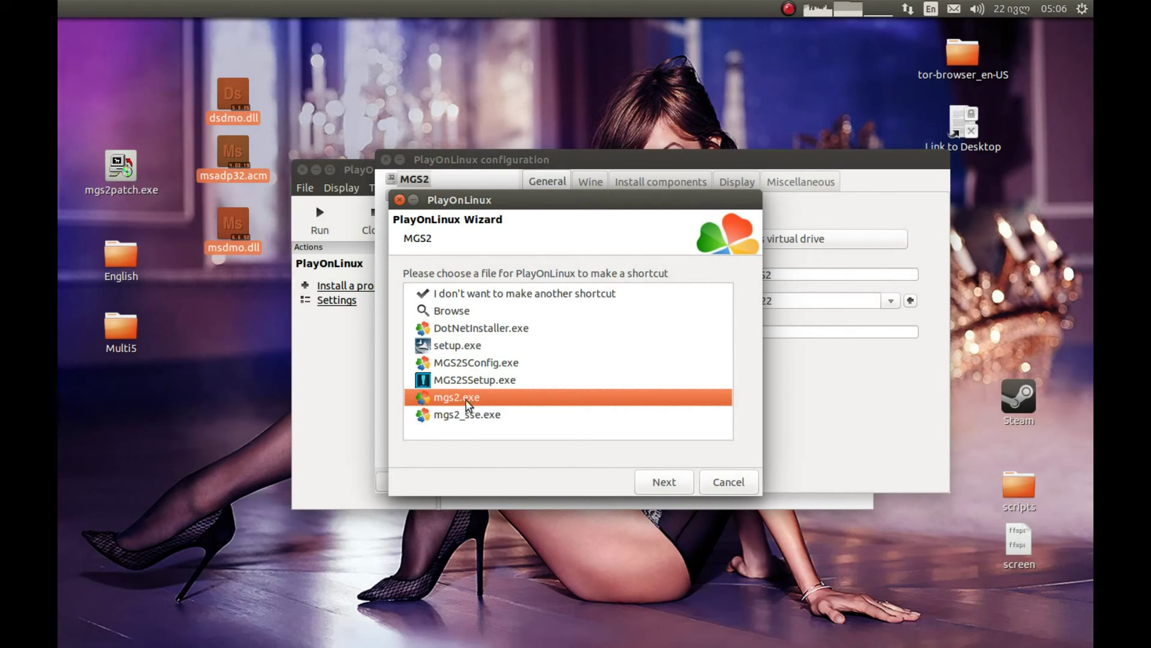
double_click(462, 398)
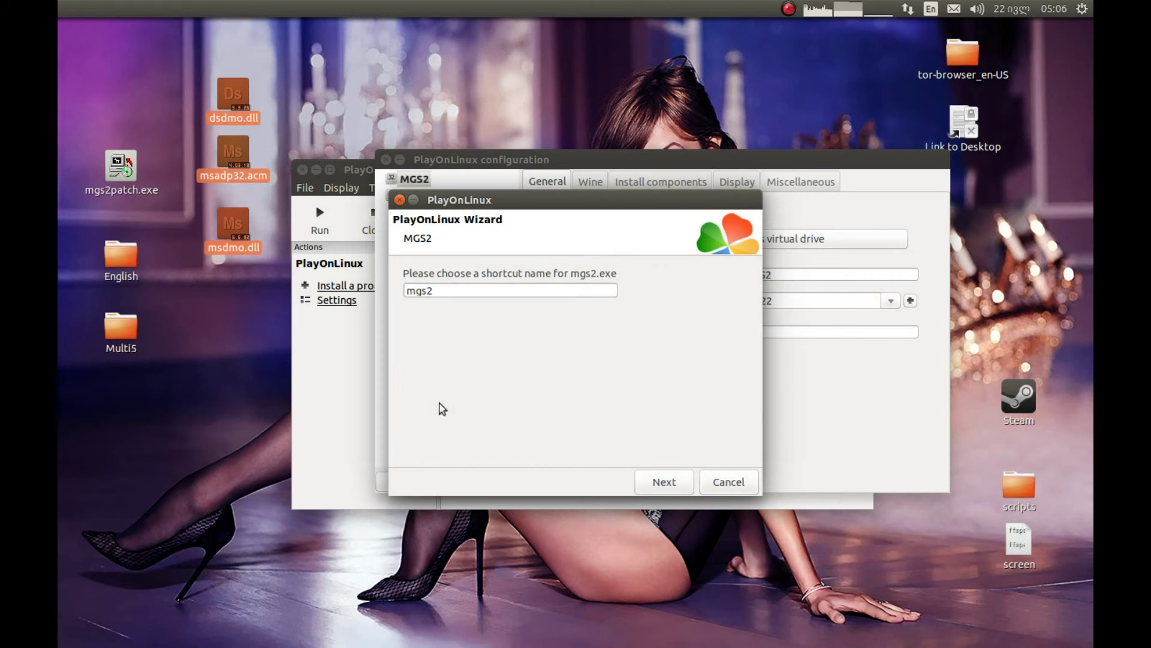
left_click(641, 487)
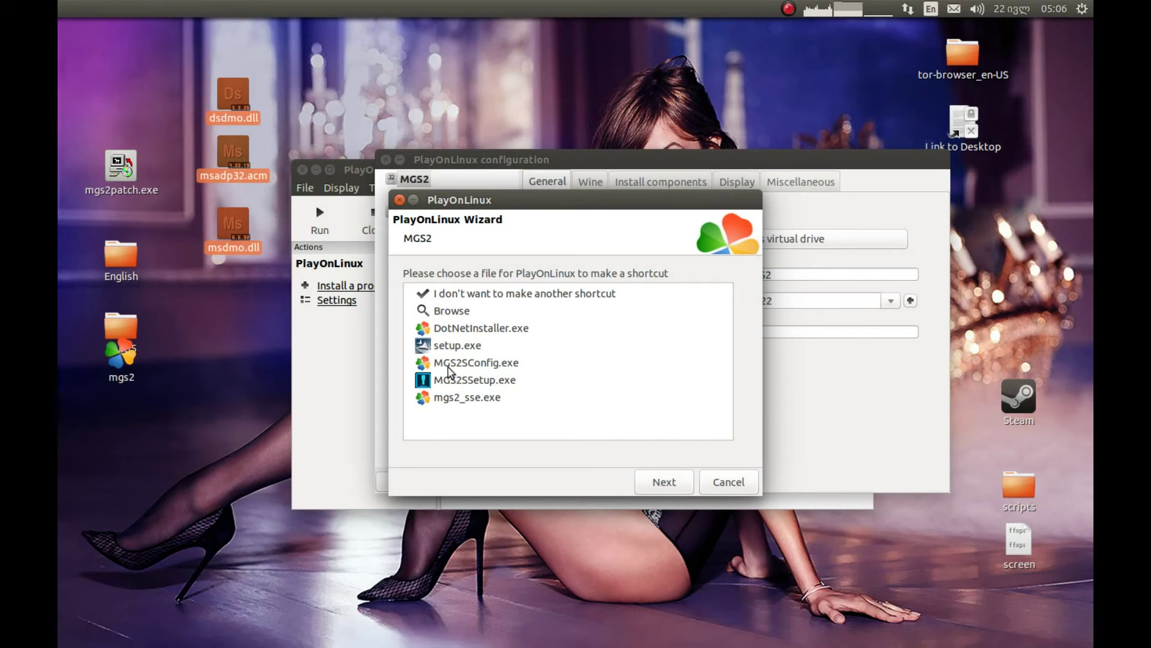
left_click(470, 364)
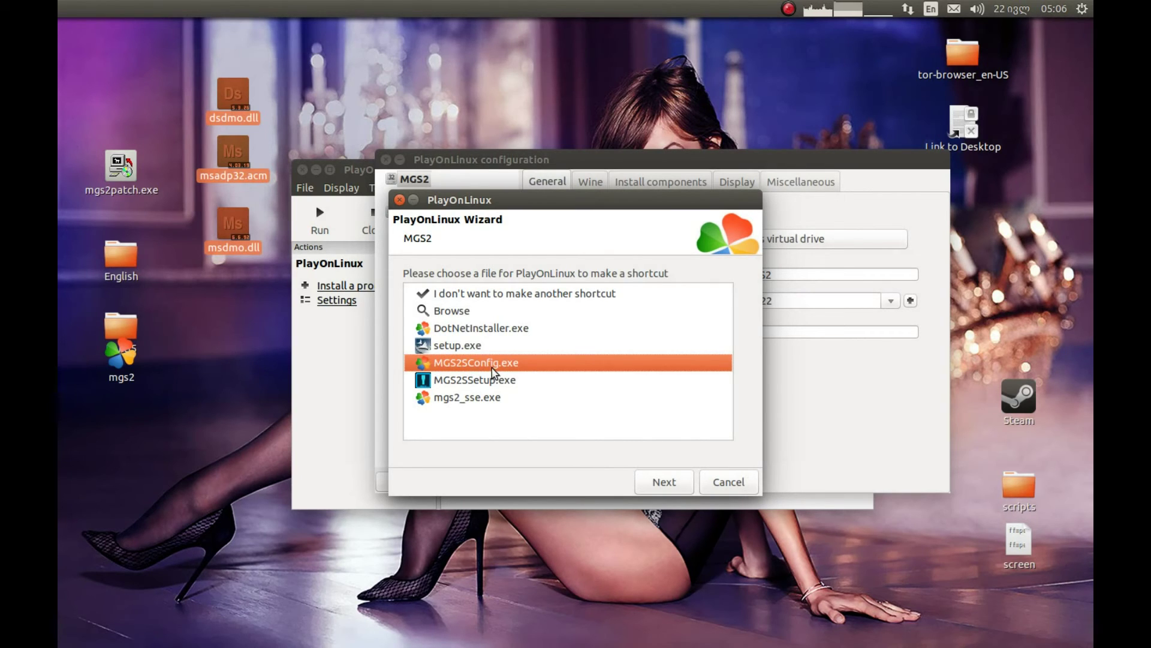
left_click(677, 489)
left_click(664, 485)
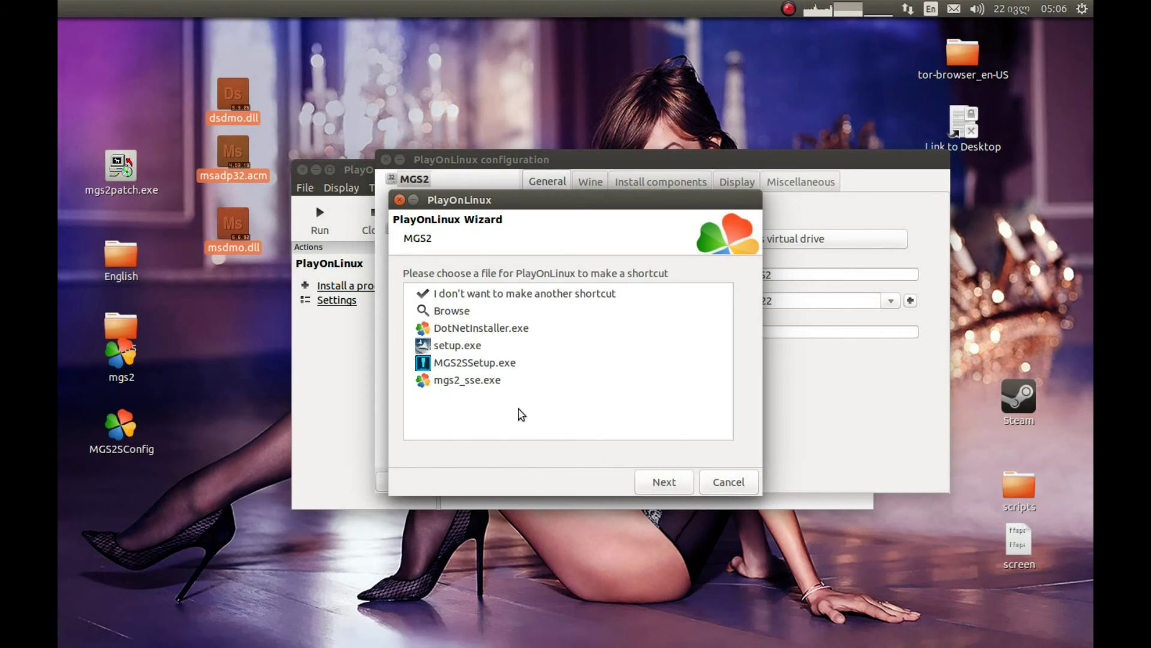
left_click(664, 481)
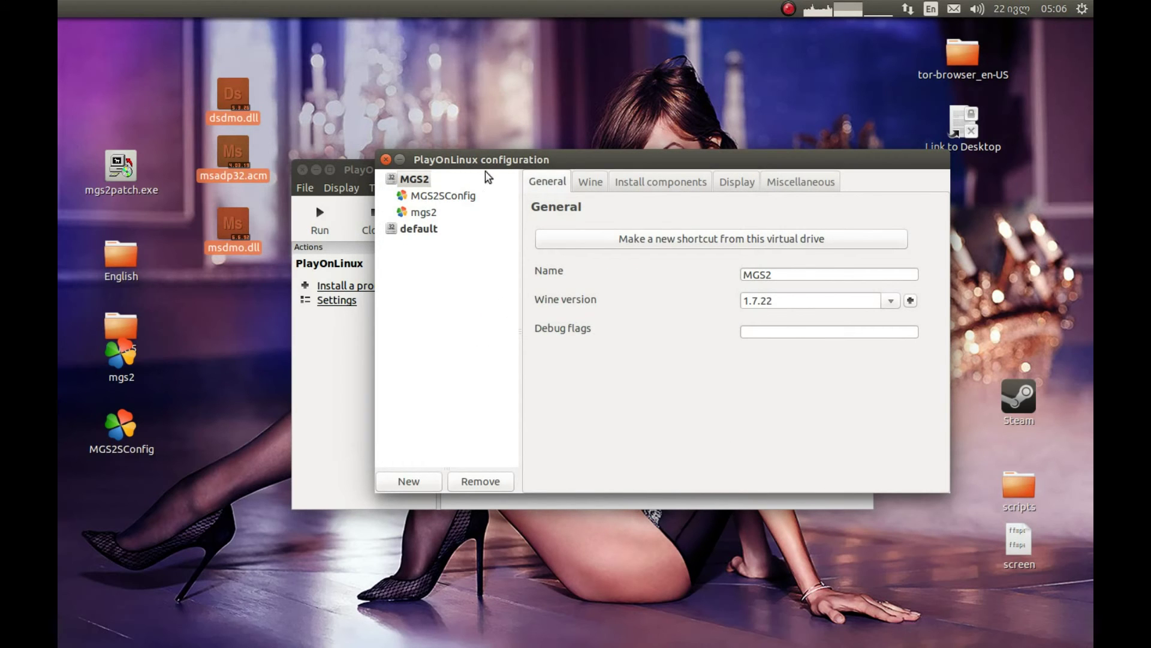
Run the MGS2SConfig shortcut from PlayOnLinux and open the launcher's OPTION settings
left_click_drag(183, 444, 180, 470)
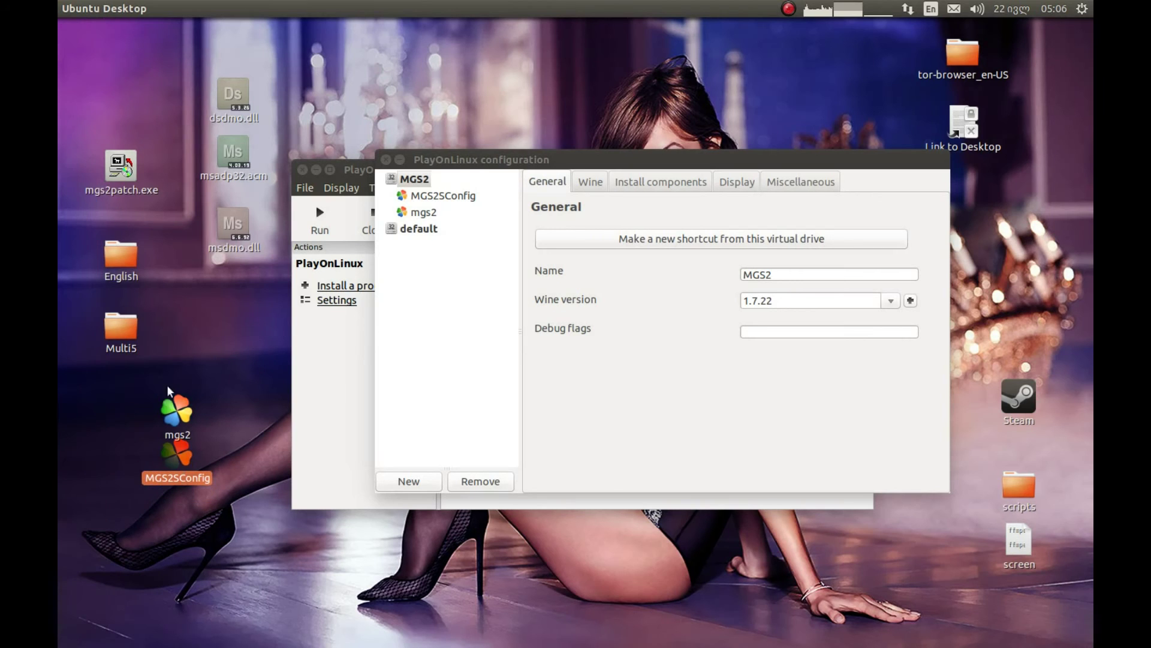
left_click(354, 174)
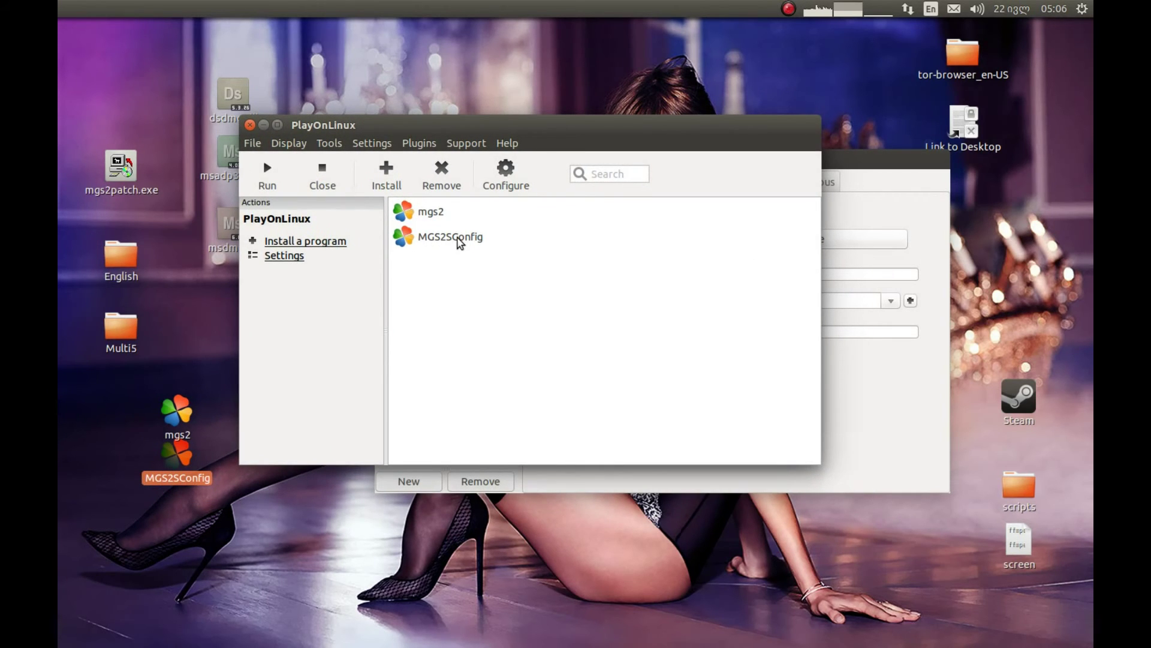
left_click(456, 238)
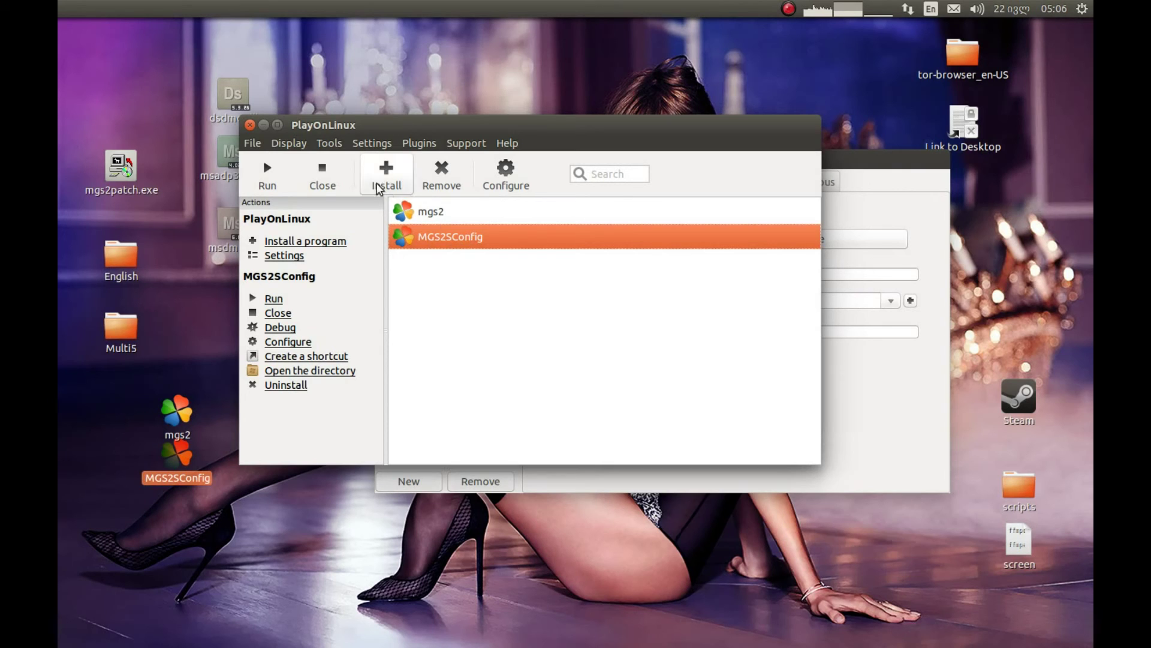
left_click(267, 168)
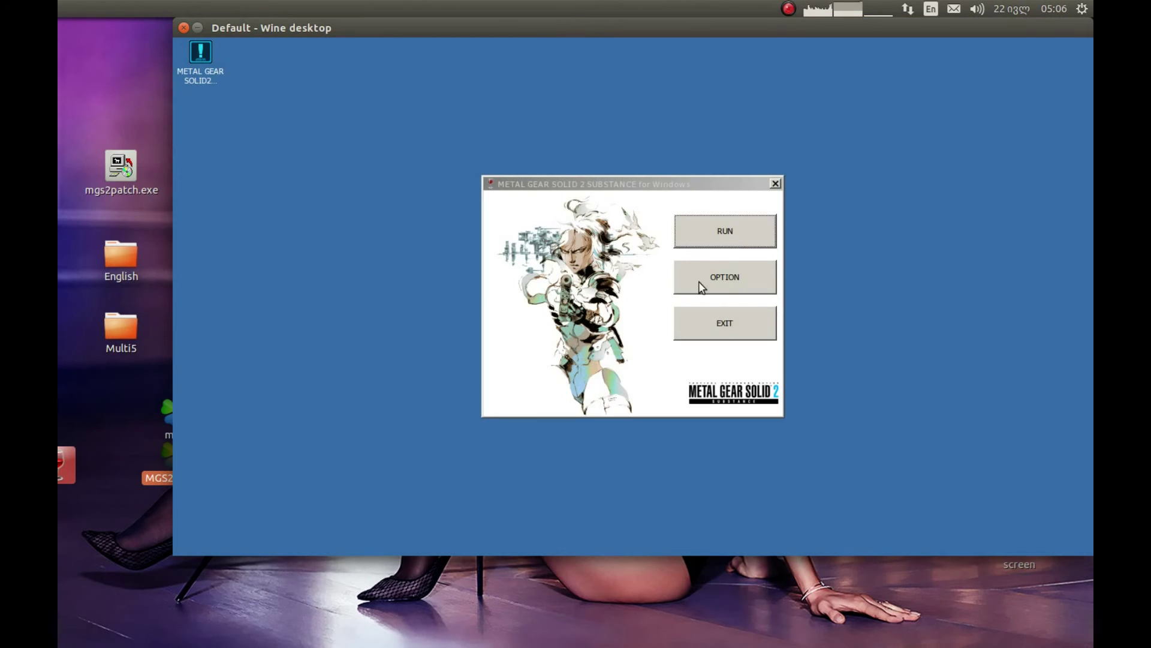
left_click(700, 285)
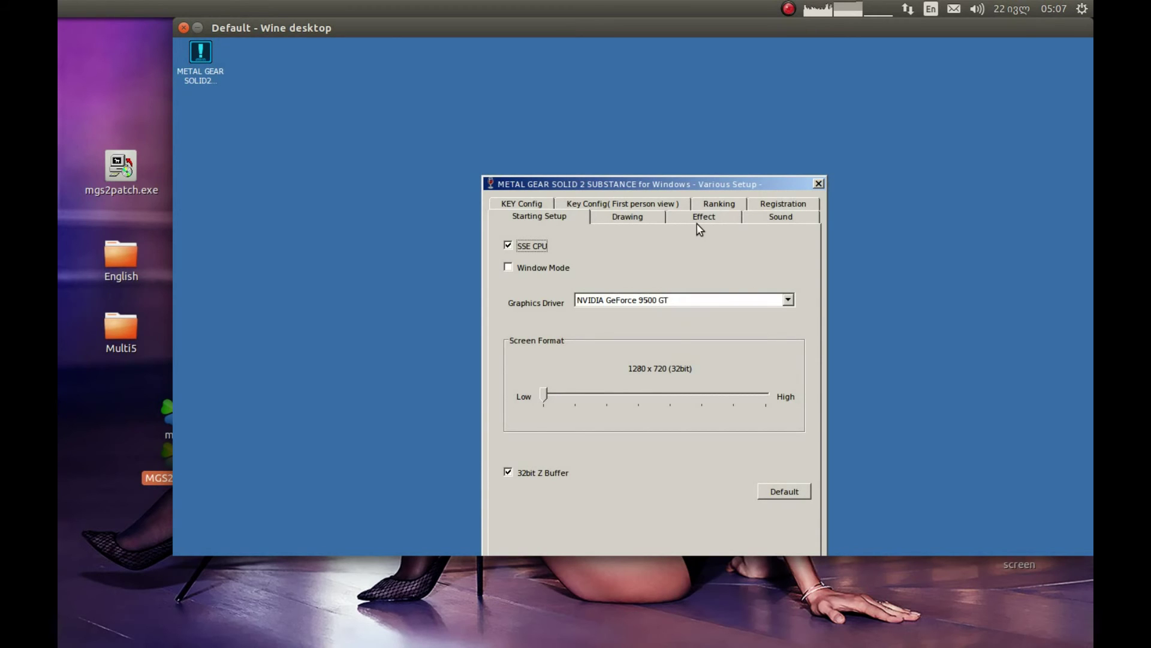
Bring Various Setup fully on screen and review the normal and first-person view key bindings
left_click_drag(682, 187, 606, 99)
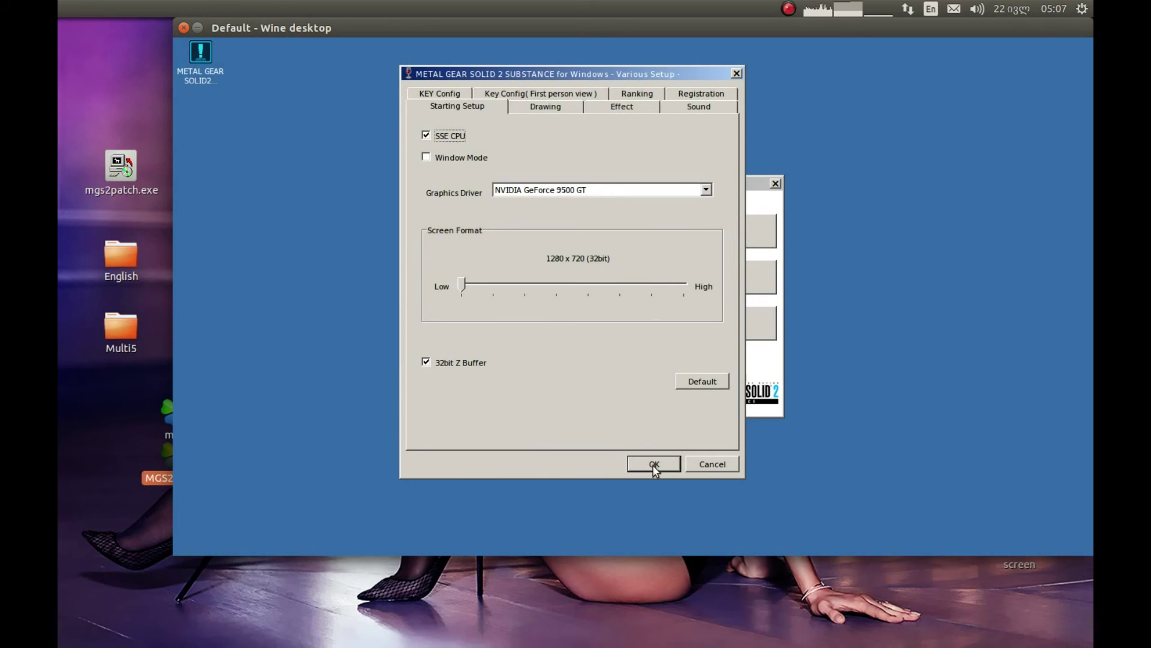
left_click_drag(546, 74, 498, 80)
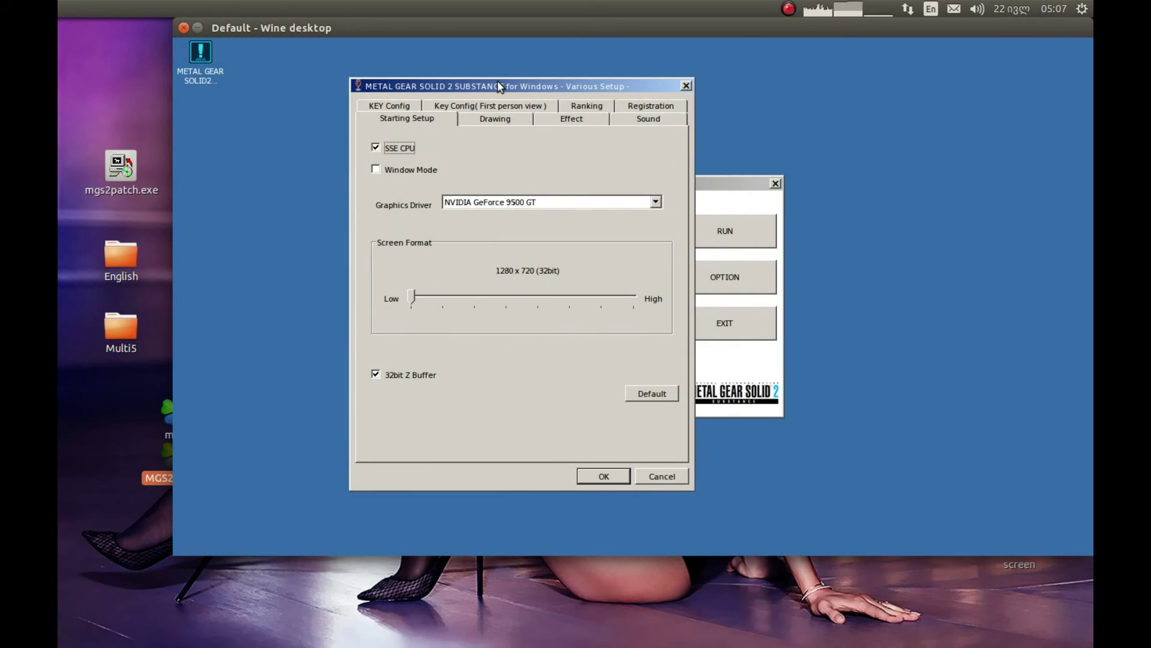
left_click_drag(557, 29, 486, 40)
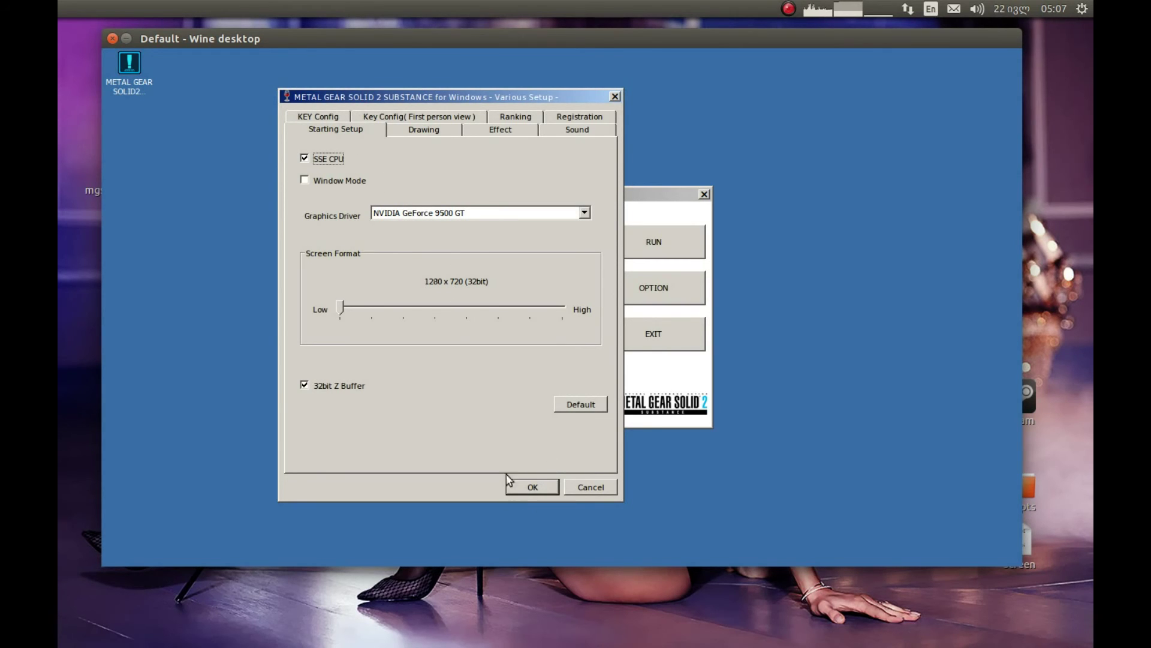
left_click(337, 116)
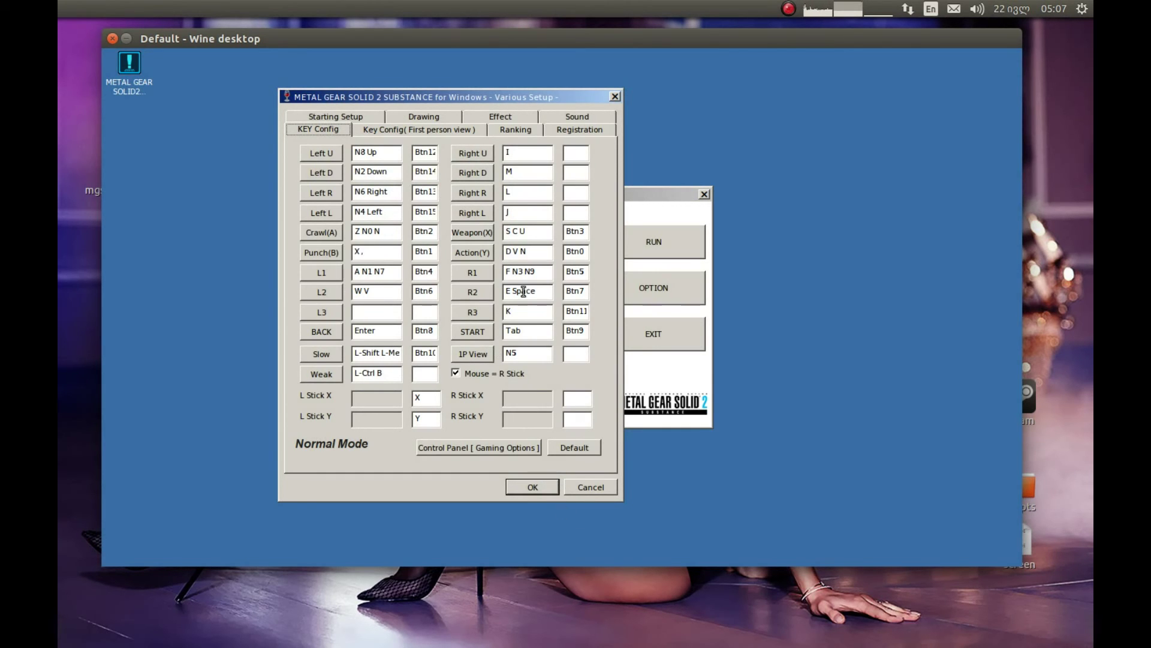
left_click(395, 127)
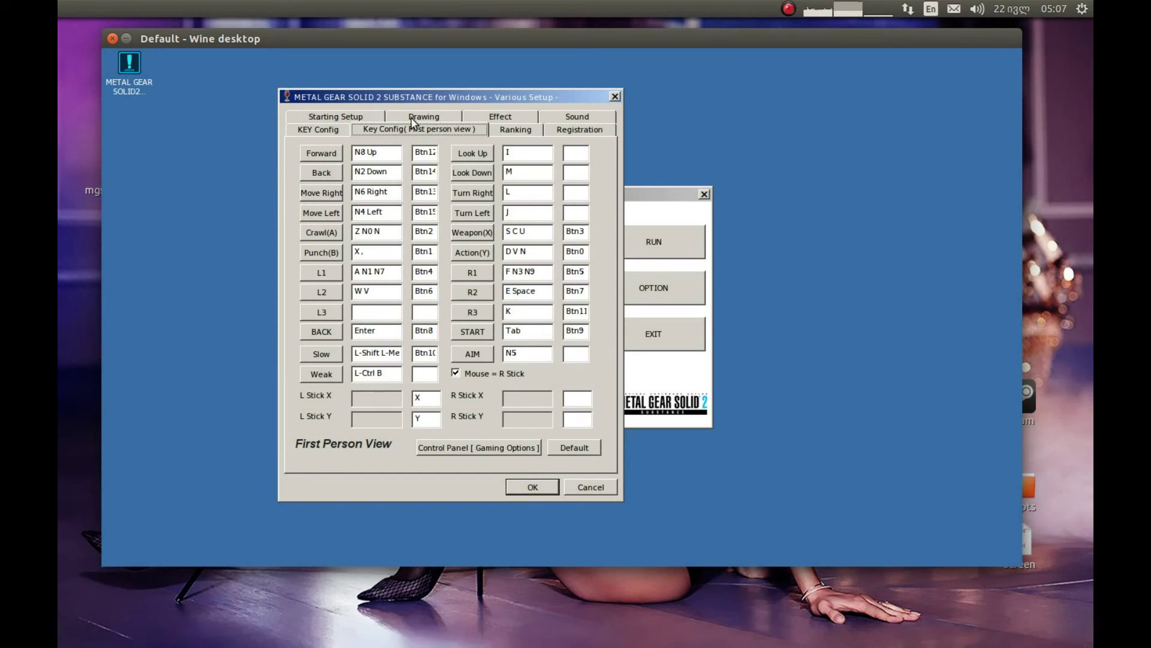
left_click(422, 117)
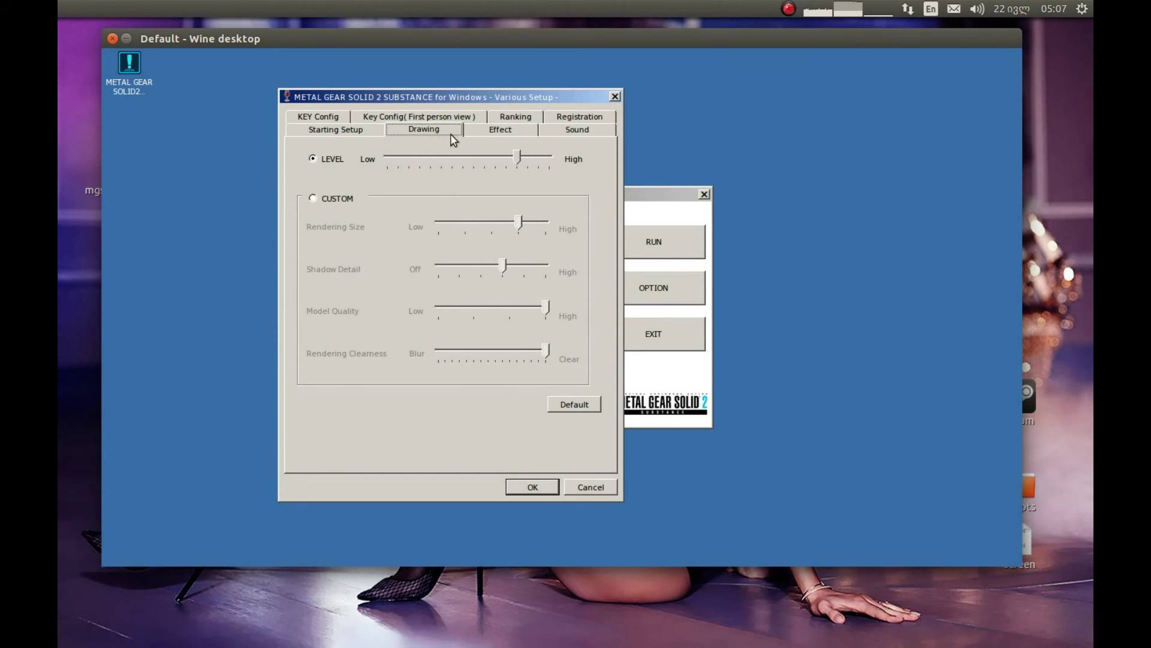
Set Drawing quality to CUSTOM with Rendering Size and Shadow Detail at High, then confirm with OK
left_click(334, 201)
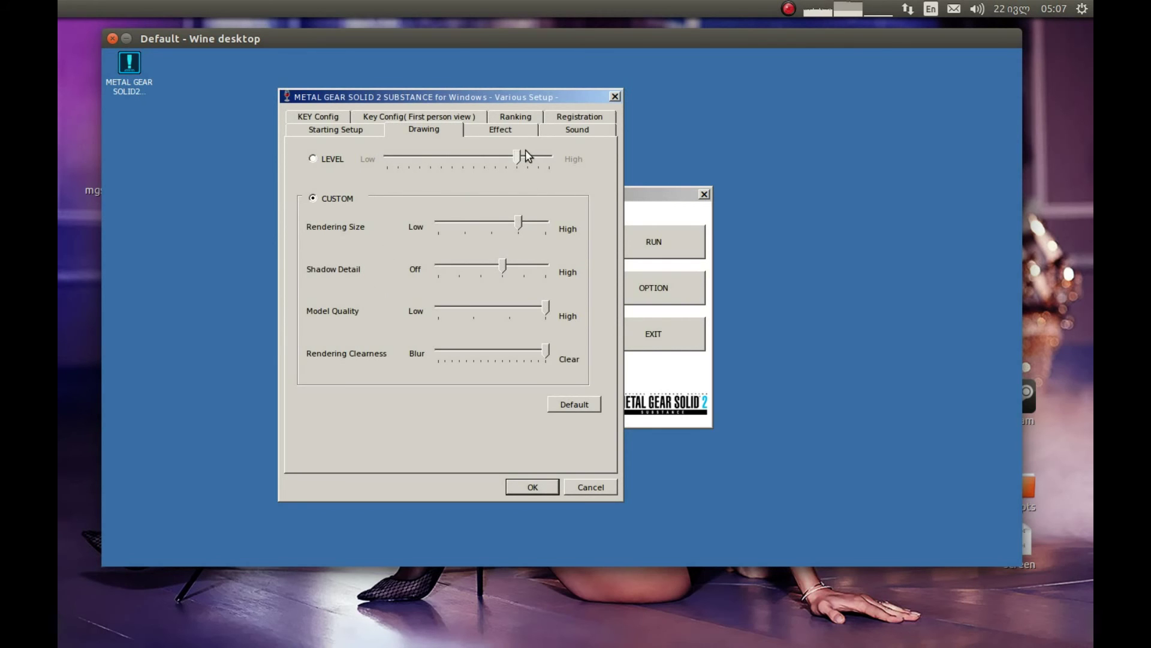
left_click_drag(519, 222, 579, 222)
left_click(504, 268)
left_click_drag(504, 268, 542, 320)
left_click(536, 310)
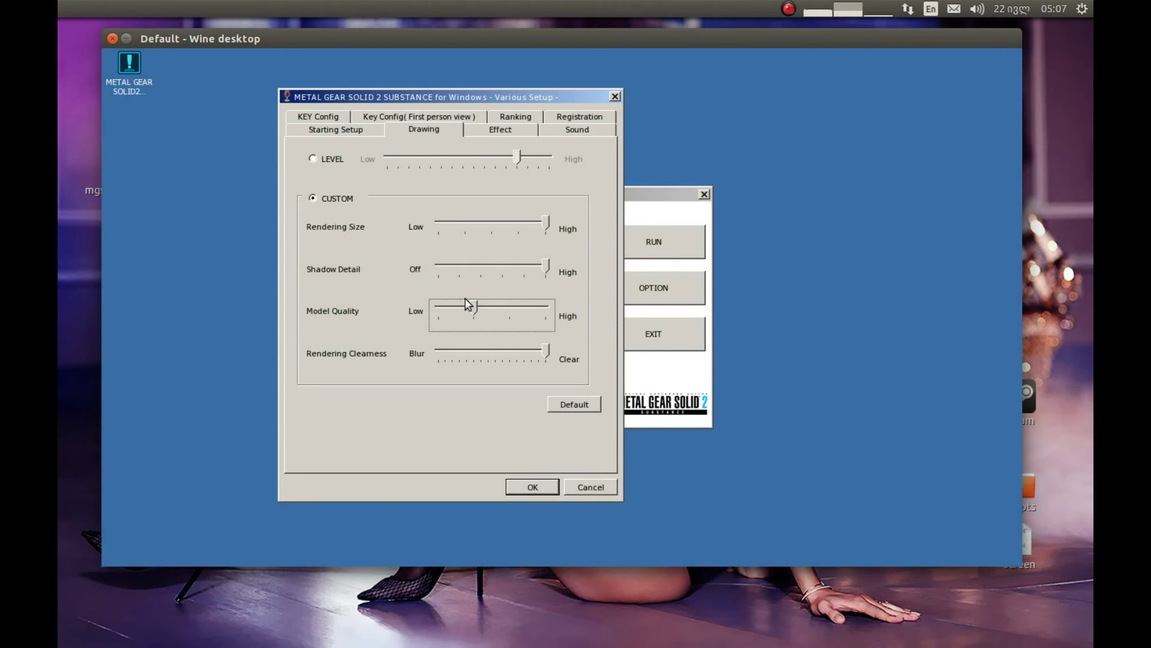
left_click(534, 487)
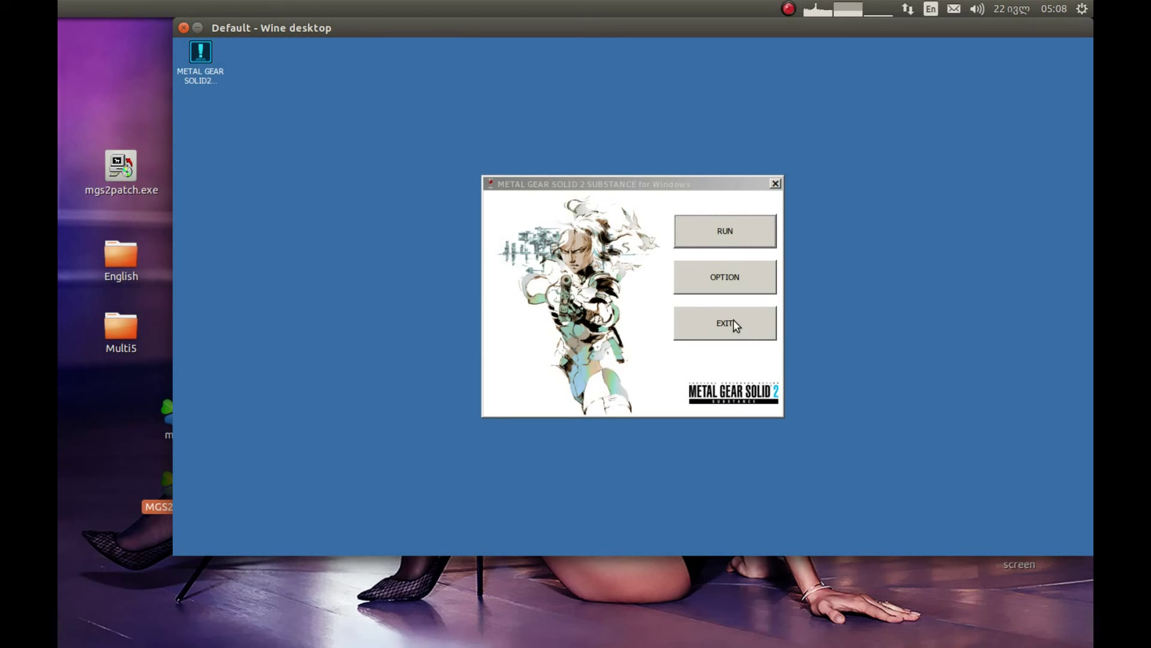
Exit the game launcher and open the English folder on the desktop
left_click(732, 323)
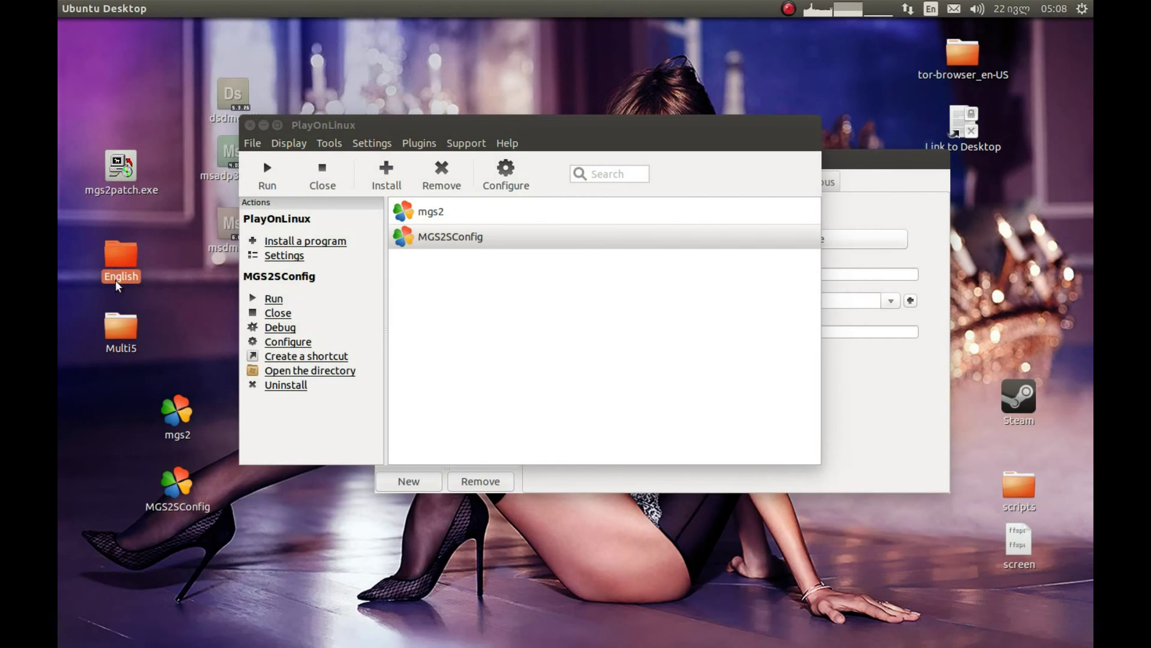
left_click(101, 259)
left_click(130, 334)
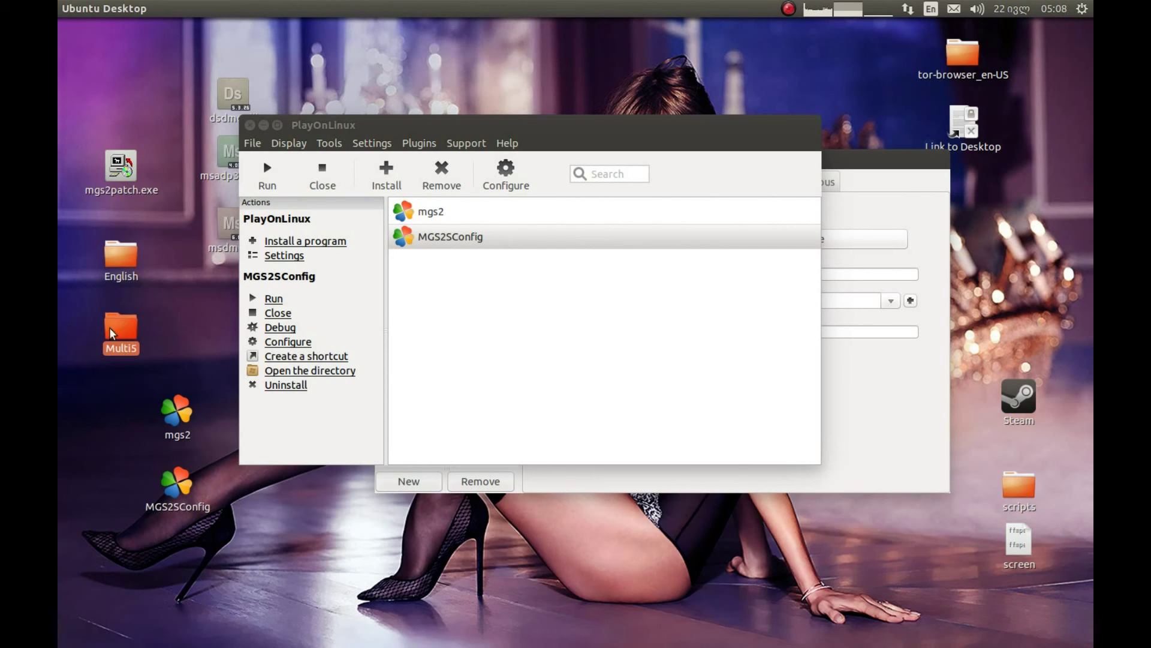
left_click(132, 275)
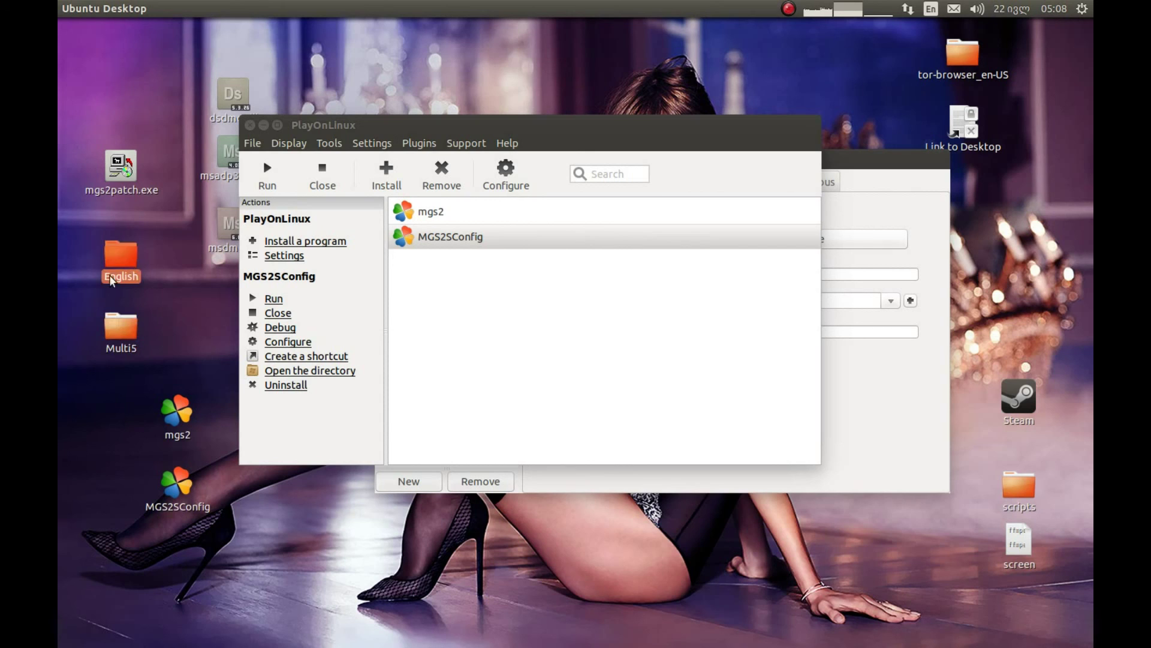
double_click(133, 273)
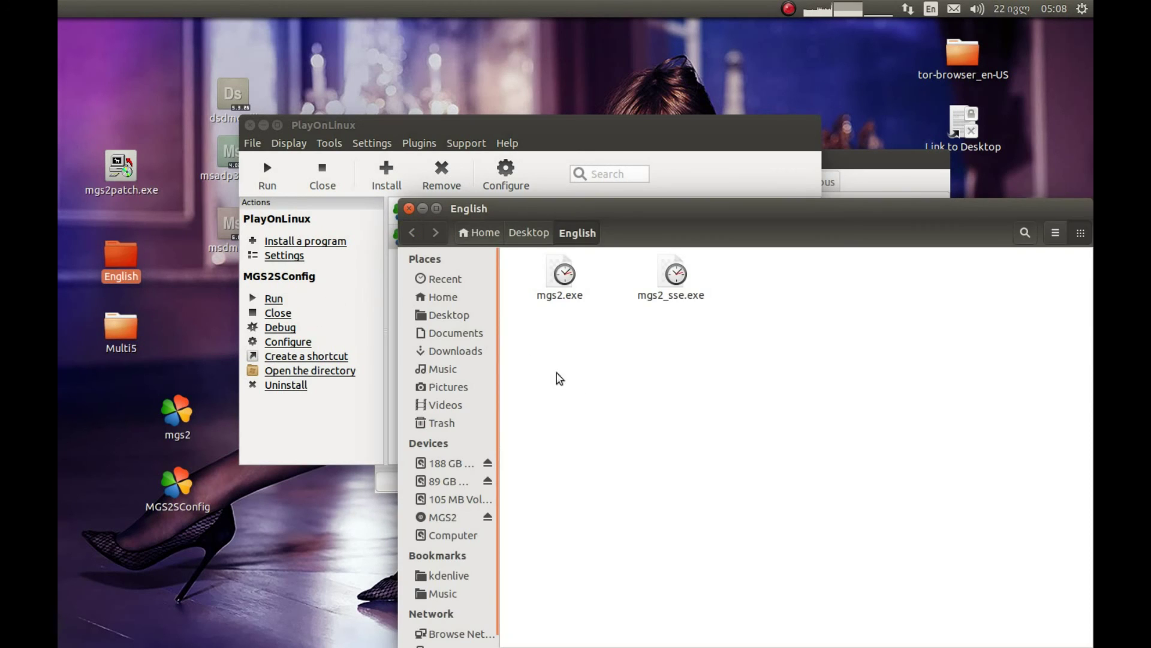
Copy mgs2.exe and mgs2_sse.exe from the English folder and close its window
left_click_drag(556, 318, 696, 264)
right_click(678, 281)
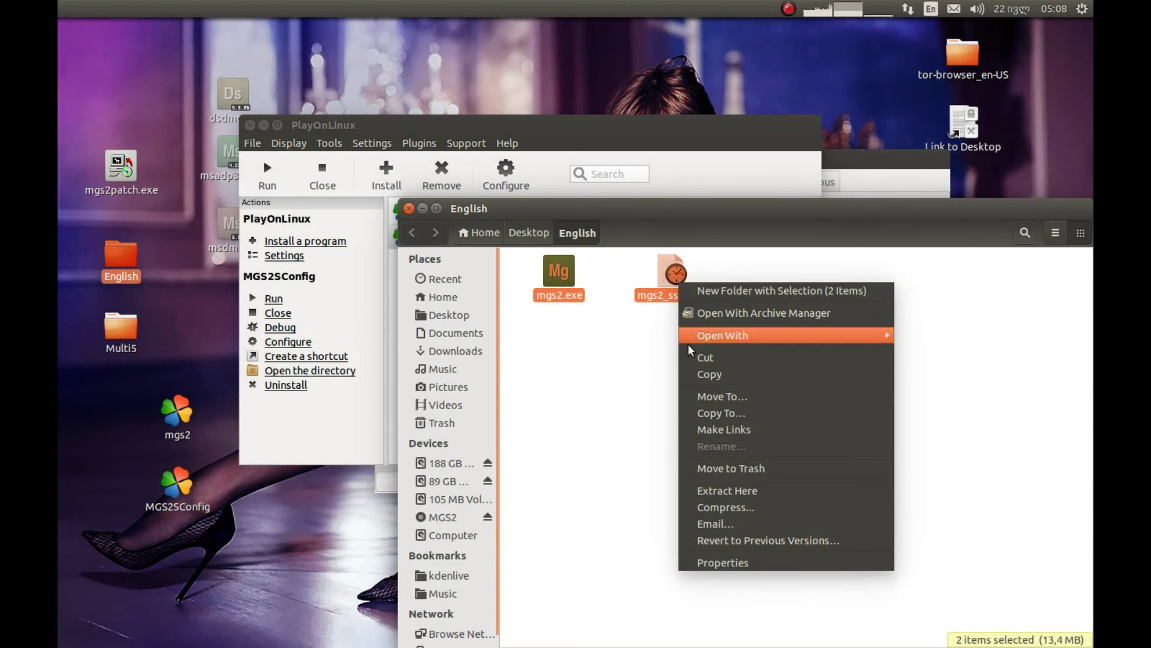
left_click(700, 375)
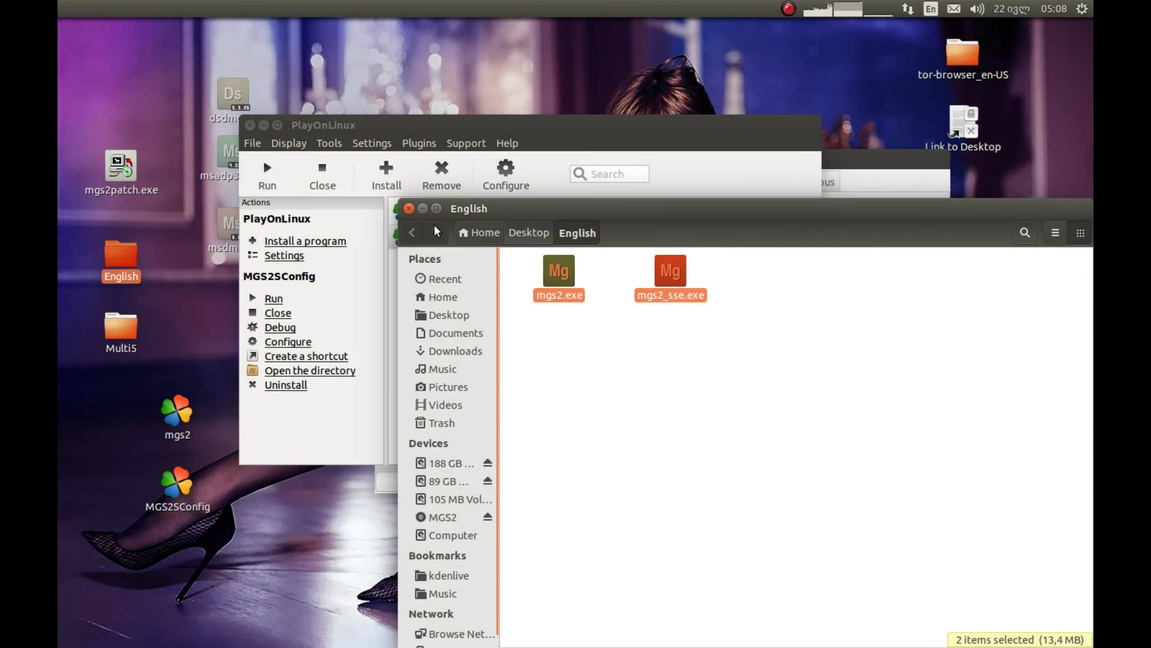
left_click(408, 208)
Open the MGS2 virtual drive's directory from the configuration window's Miscellaneous tab
left_click(870, 414)
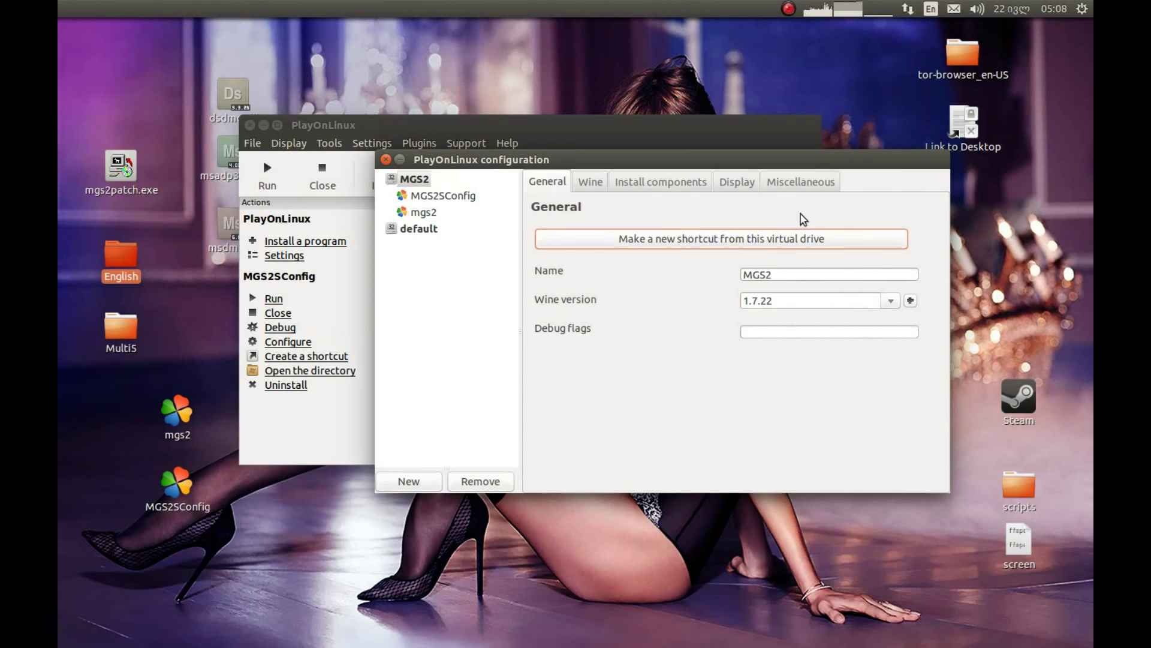
left_click(794, 183)
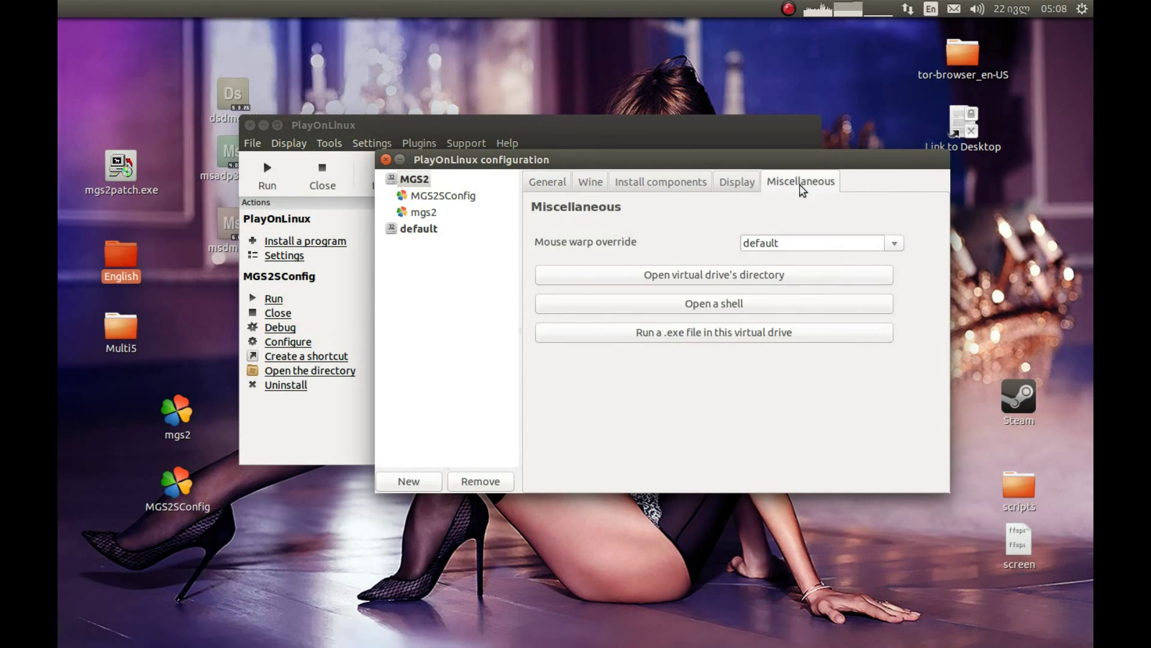
left_click_drag(718, 170, 677, 193)
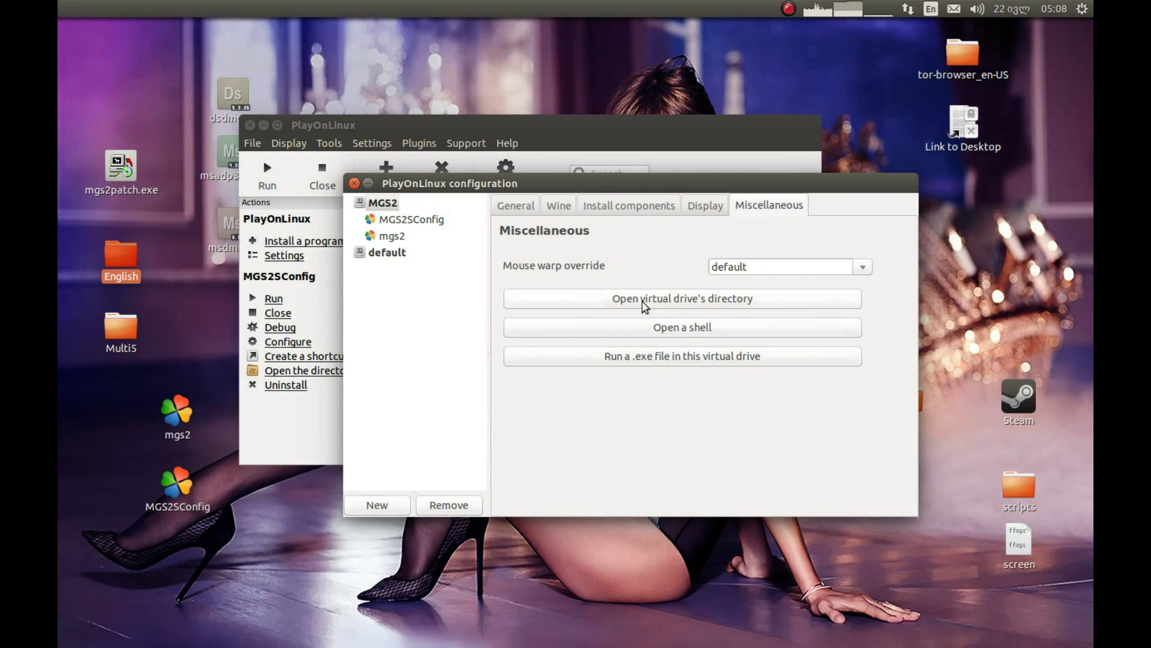
left_click(709, 305)
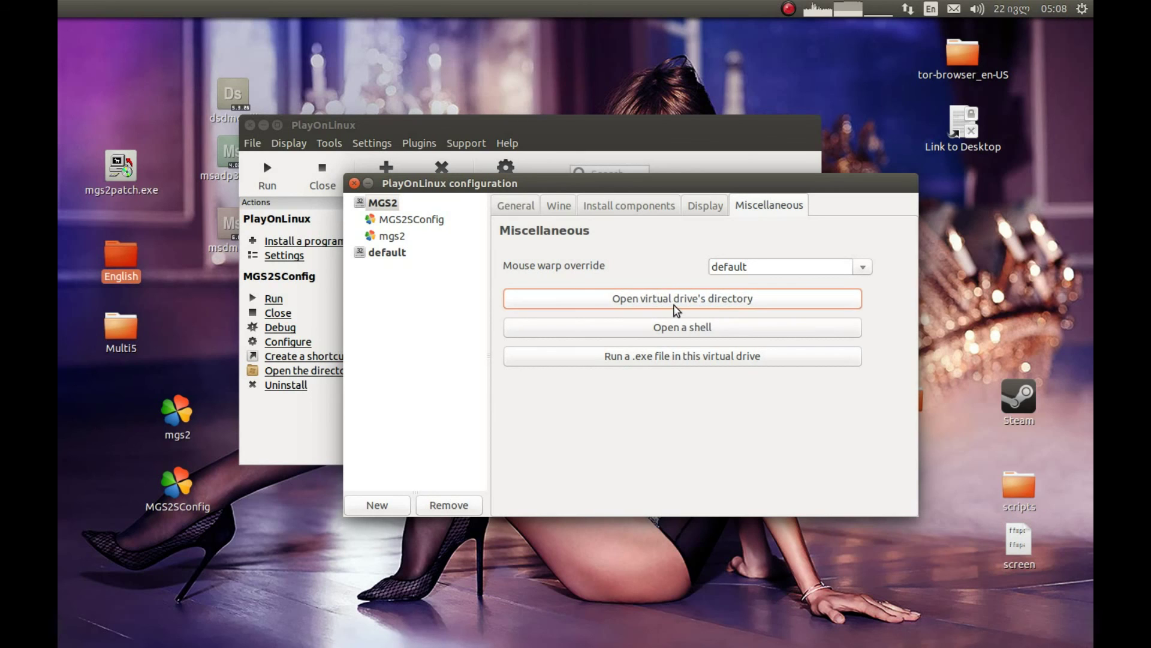
Navigate to drive_c > Program Files > KONAMI > MetalGearSolid2 Substance > bin
left_click_drag(651, 35, 535, 95)
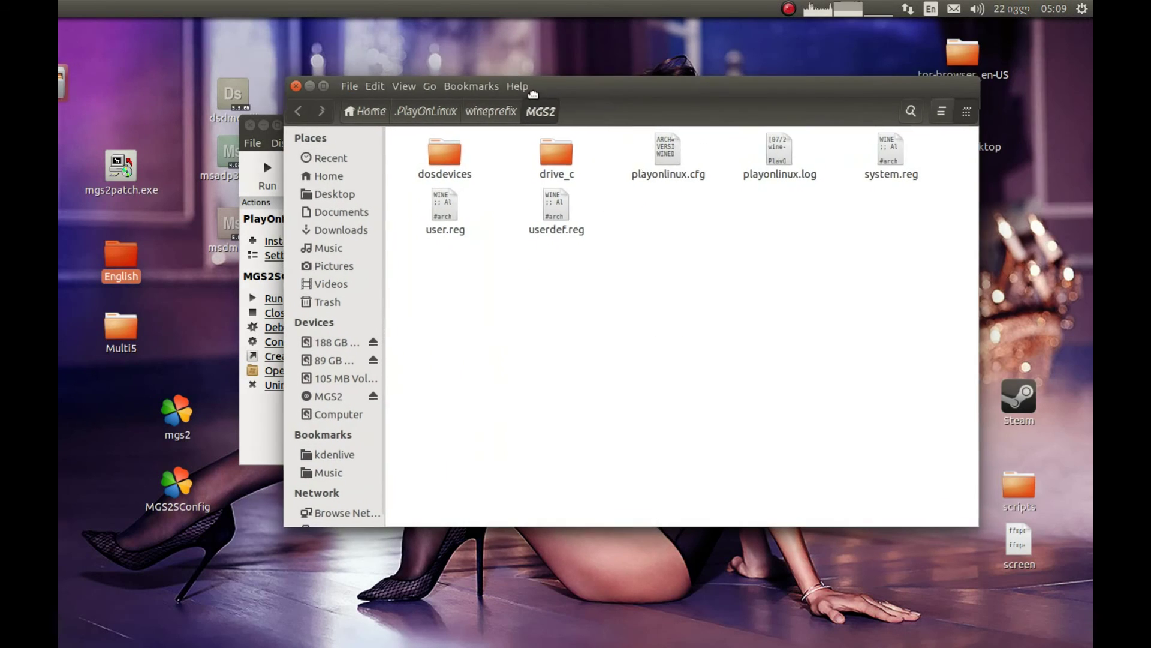
double_click(554, 153)
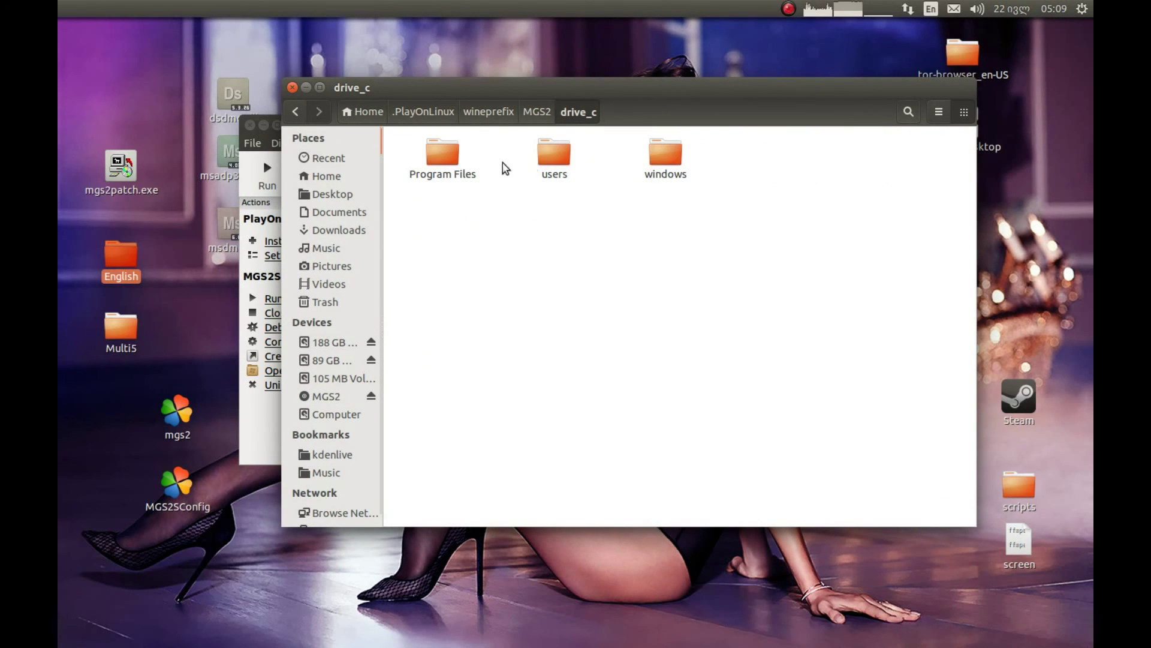
double_click(459, 158)
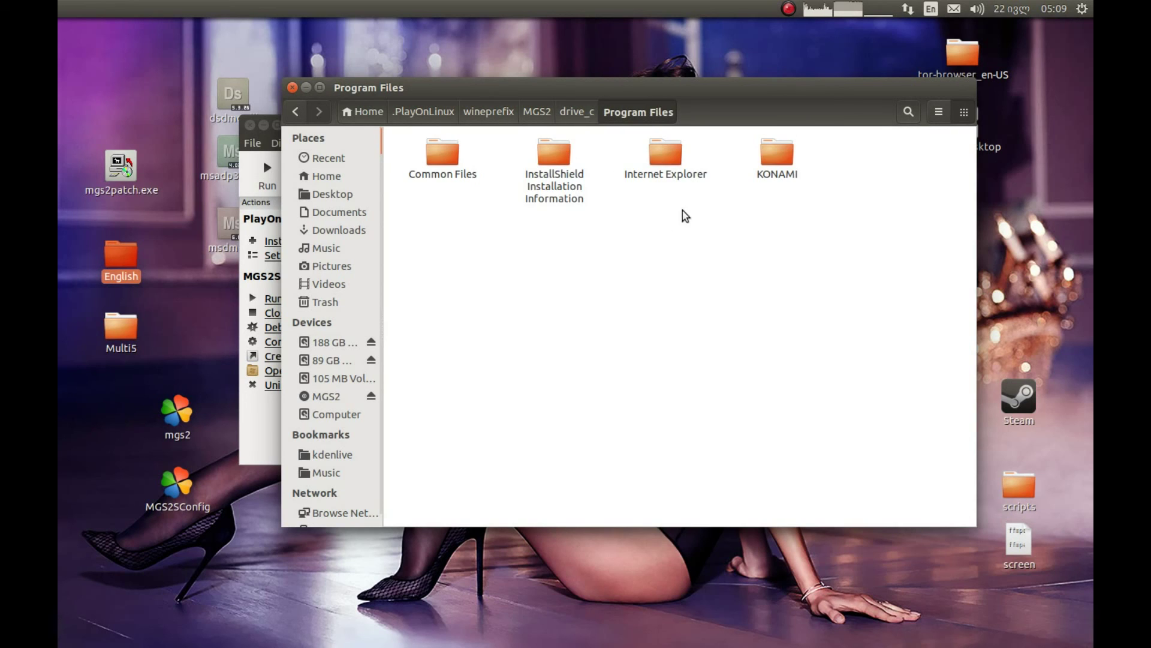
double_click(773, 157)
left_click(442, 166)
double_click(442, 167)
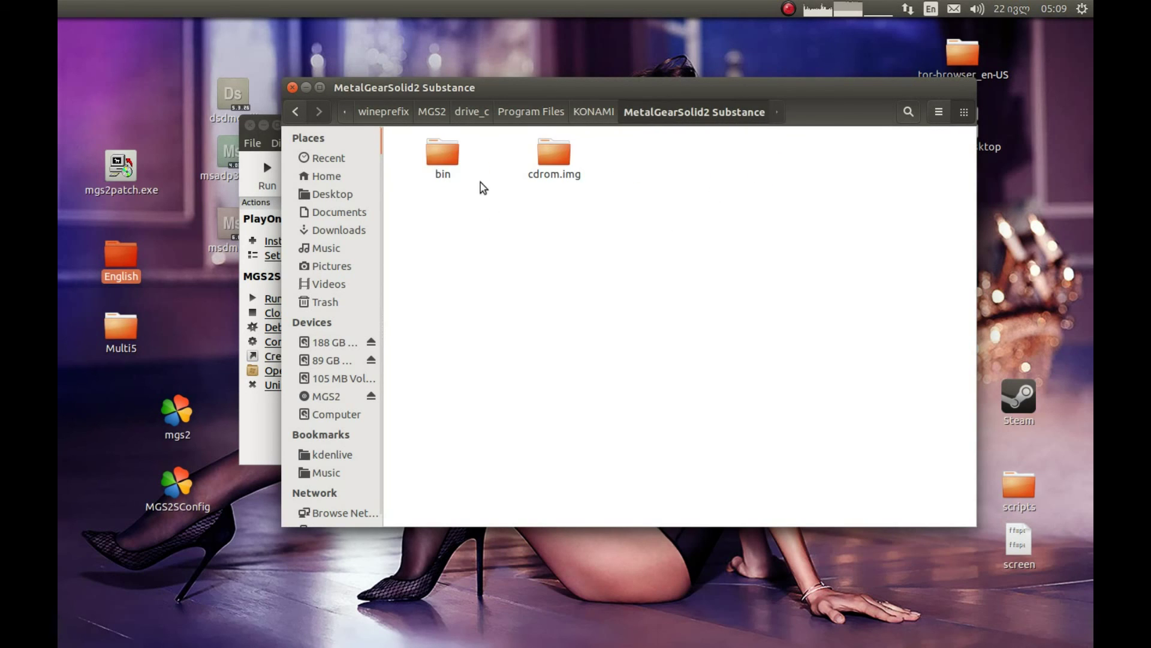
double_click(449, 158)
Paste the English executables into bin, replacing mgs2.exe and mgs2_sse.exe, and close the window
right_click(664, 355)
left_click(684, 420)
left_click(777, 526)
left_click(774, 527)
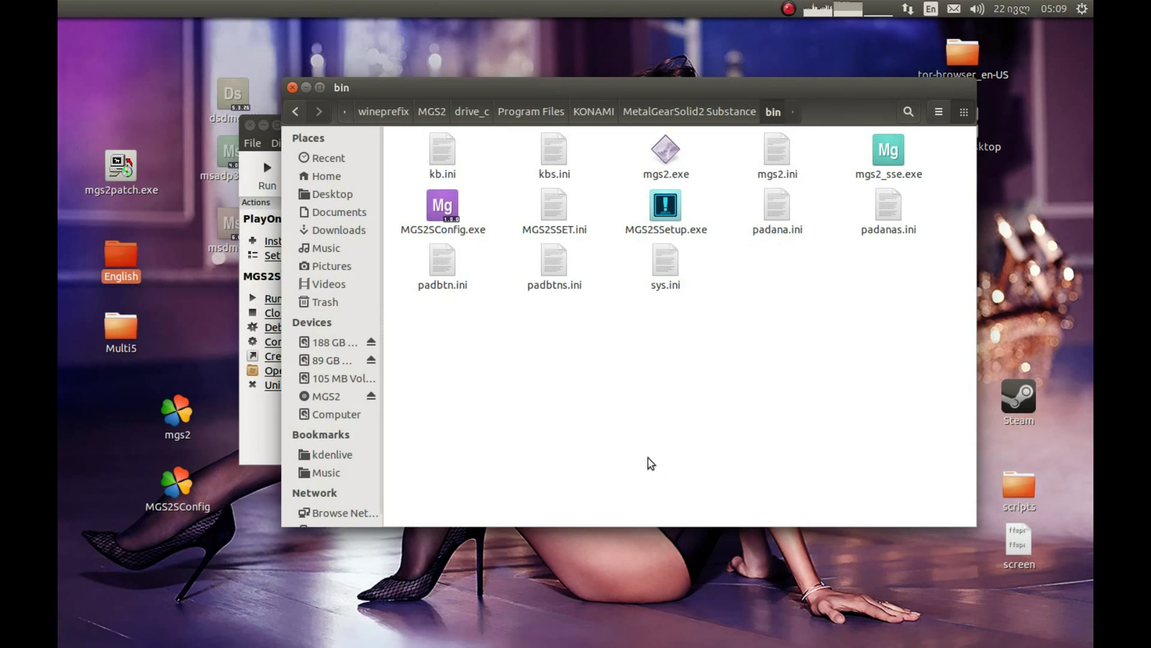
left_click(292, 86)
Close the PlayOnLinux configuration and launch MGS2SConfig's setup options
left_click(355, 183)
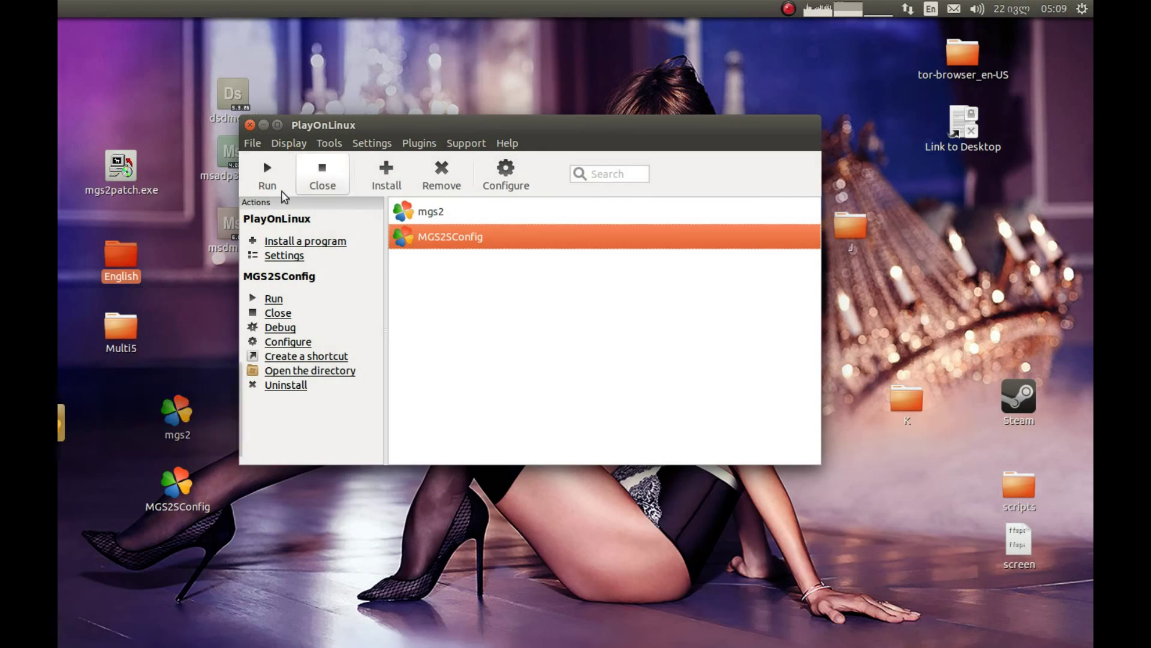
double_click(431, 245)
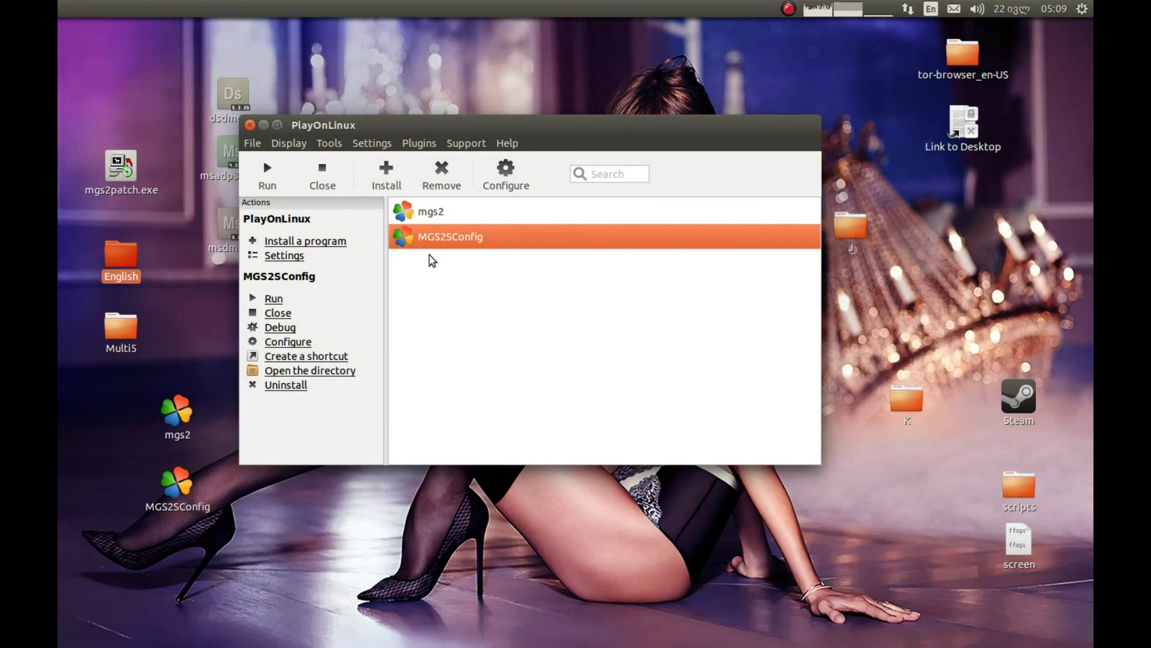
left_click(712, 289)
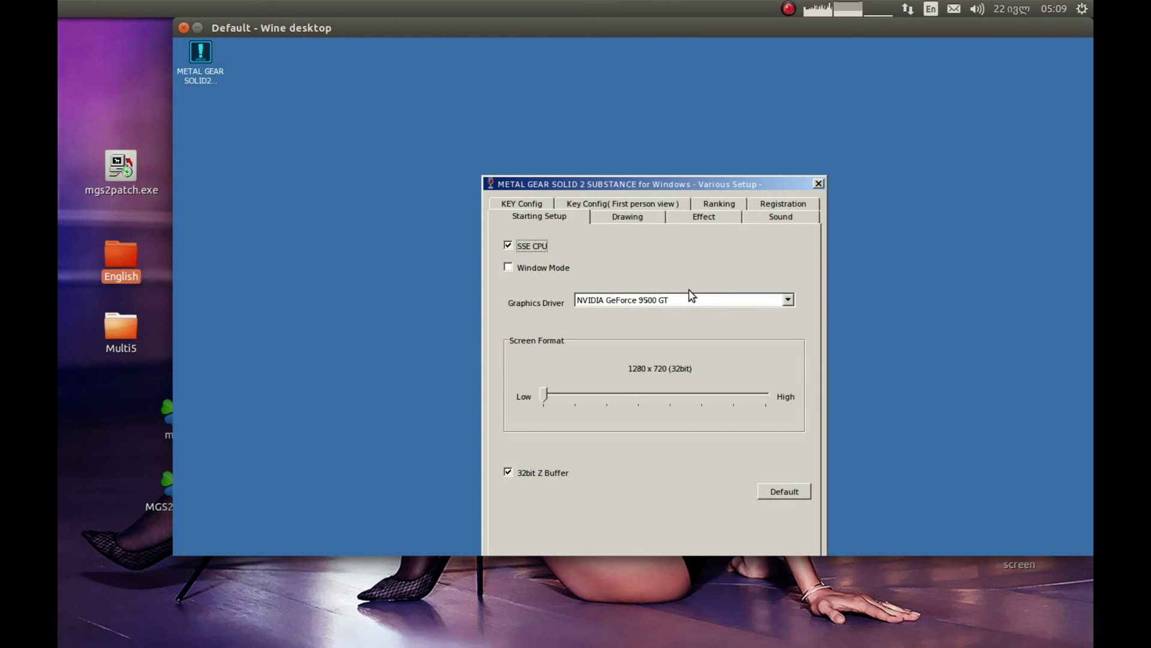
left_click_drag(626, 193, 555, 82)
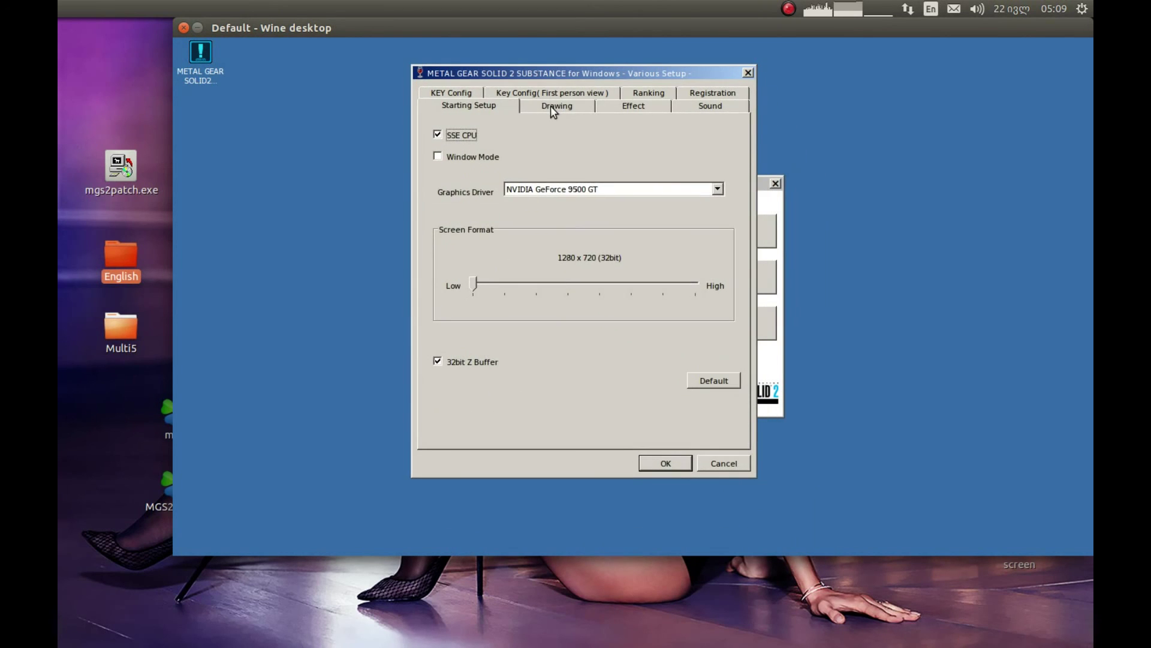
Switch Drawing quality to LEVEL and lower it to Low
left_click(551, 106)
left_click(460, 134)
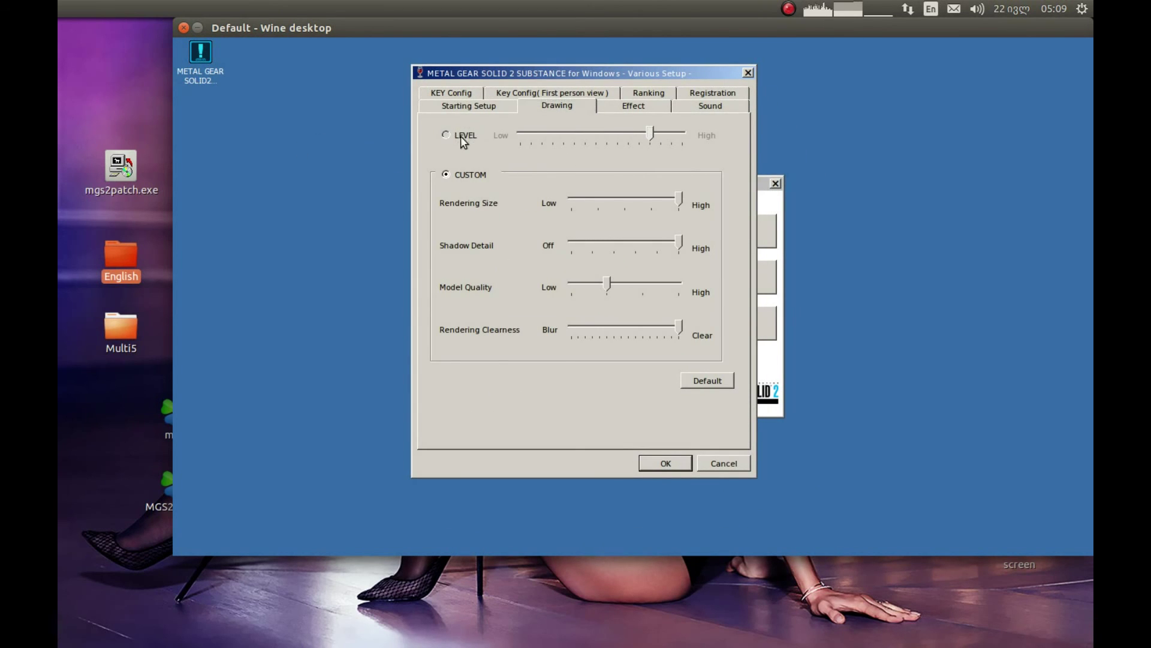
left_click(653, 131)
left_click_drag(654, 132, 436, 133)
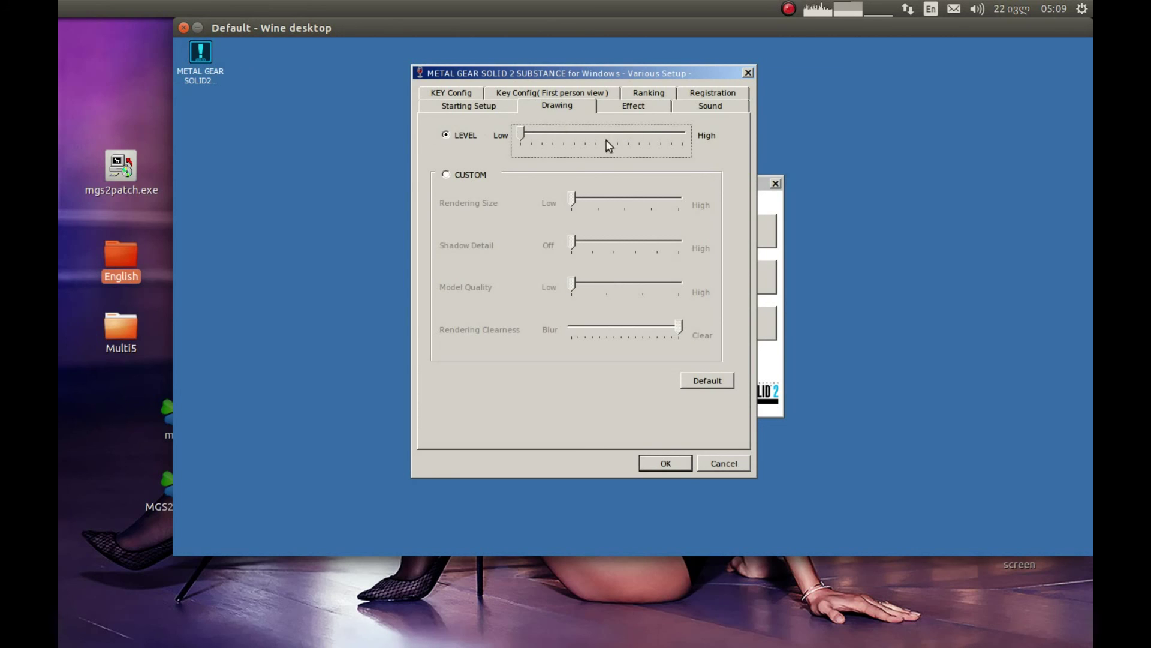
left_click(635, 96)
left_click(685, 108)
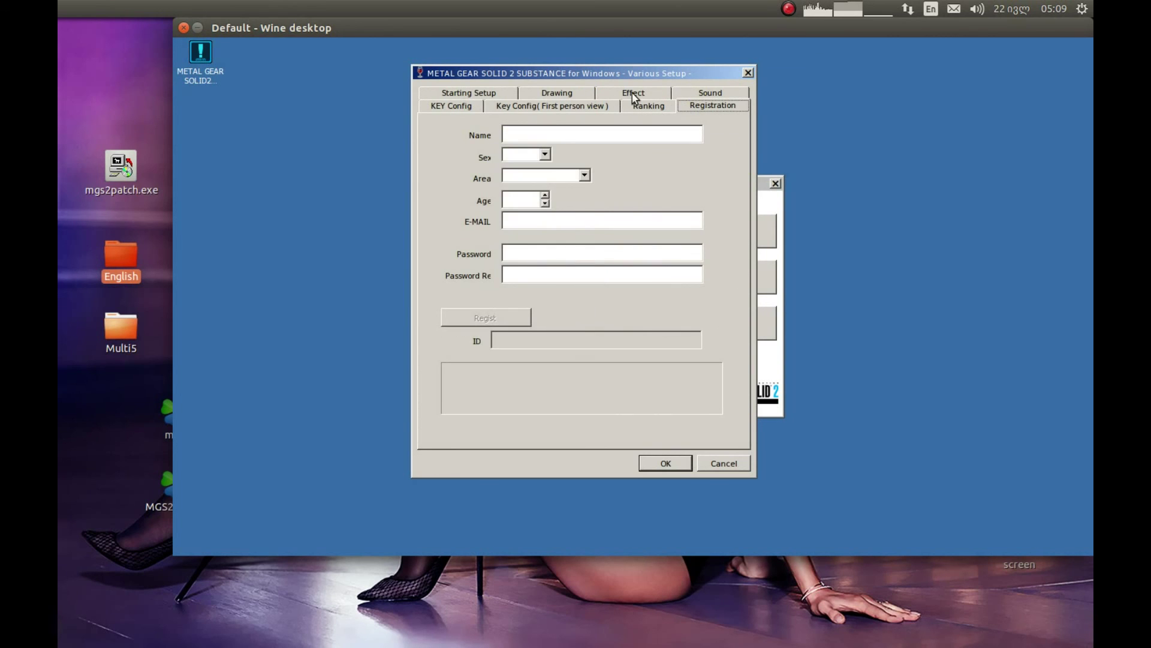
left_click(559, 93)
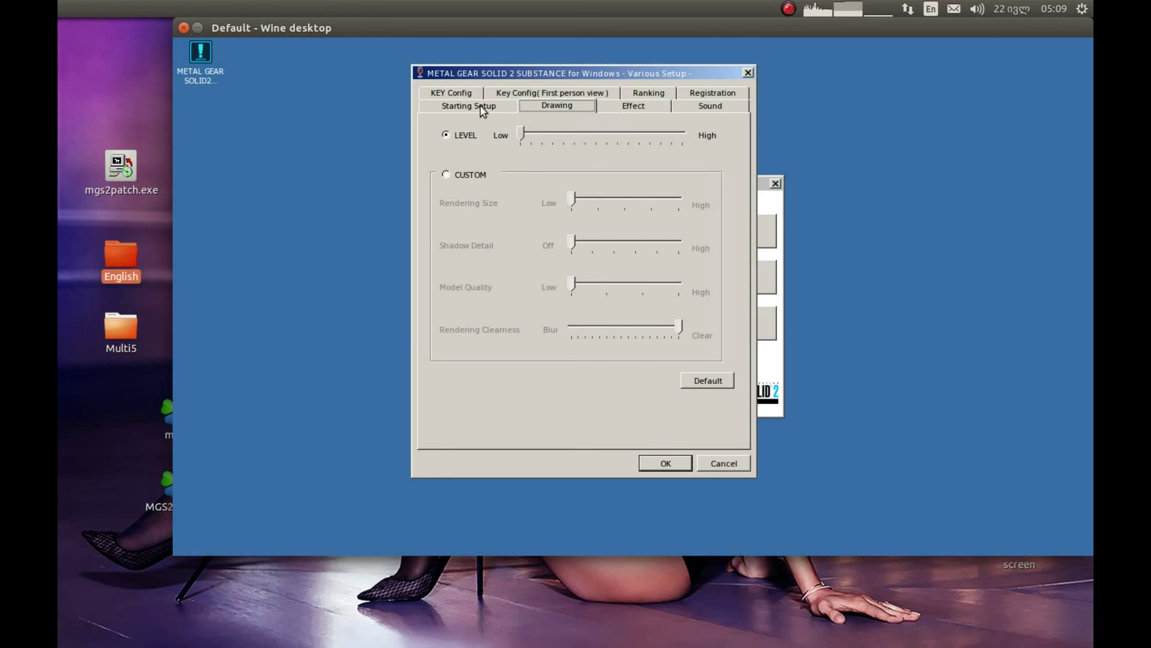
Set the Effect level to Low and save the setup with OK
left_click(628, 108)
left_click(634, 151)
key("Home")
left_click(706, 109)
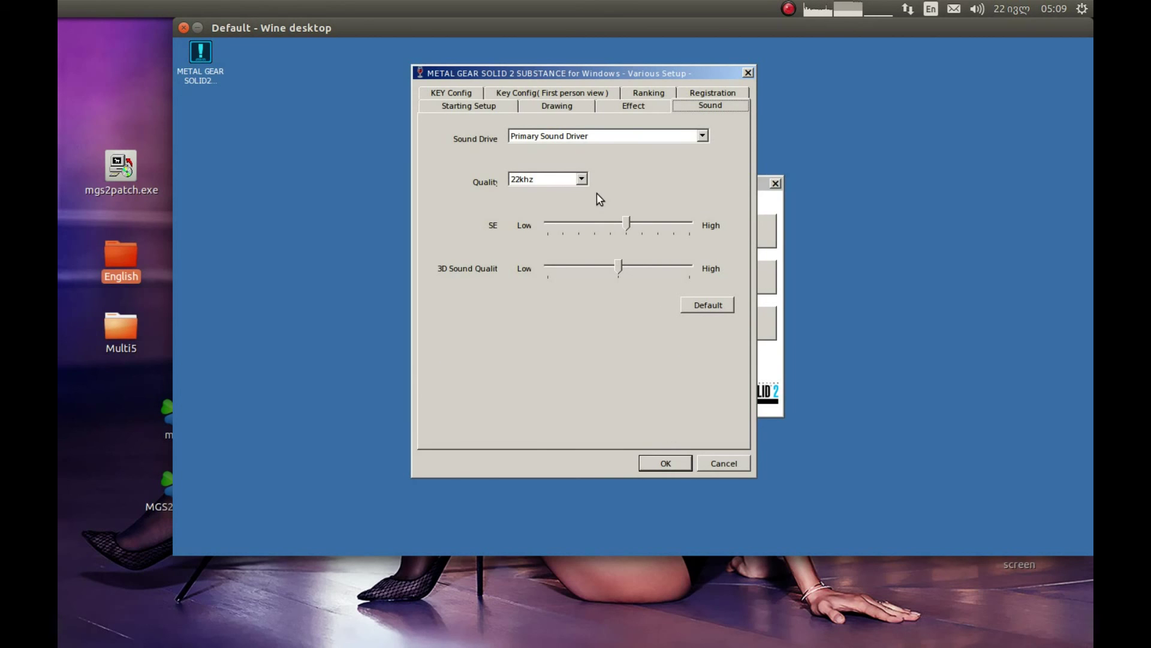
left_click(657, 467)
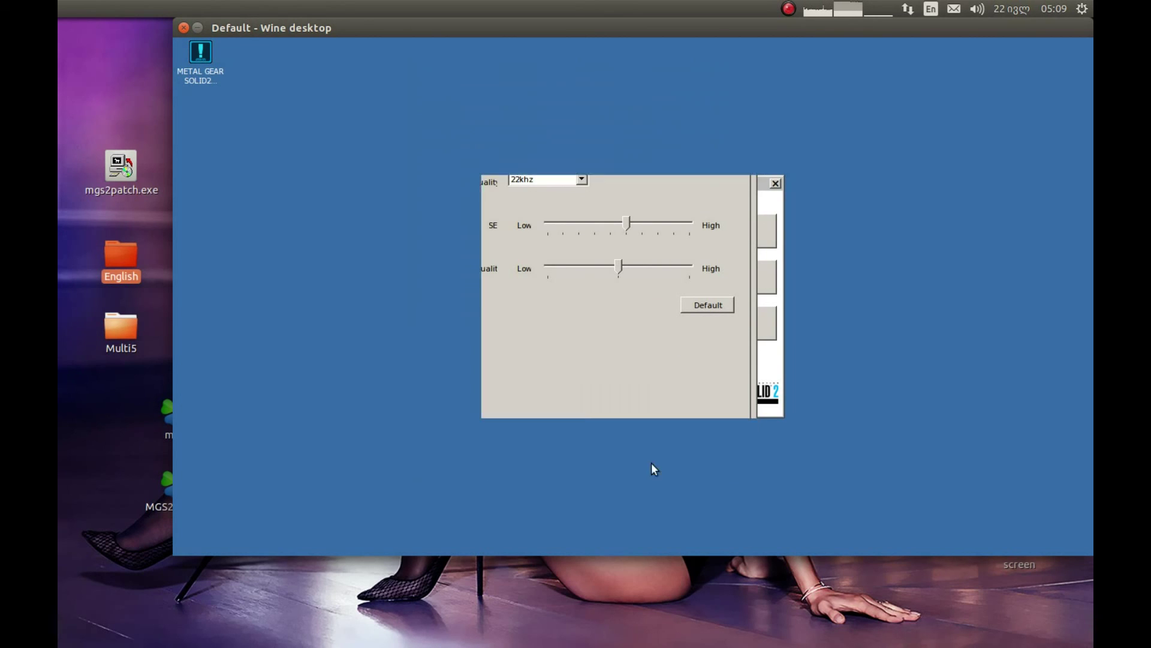